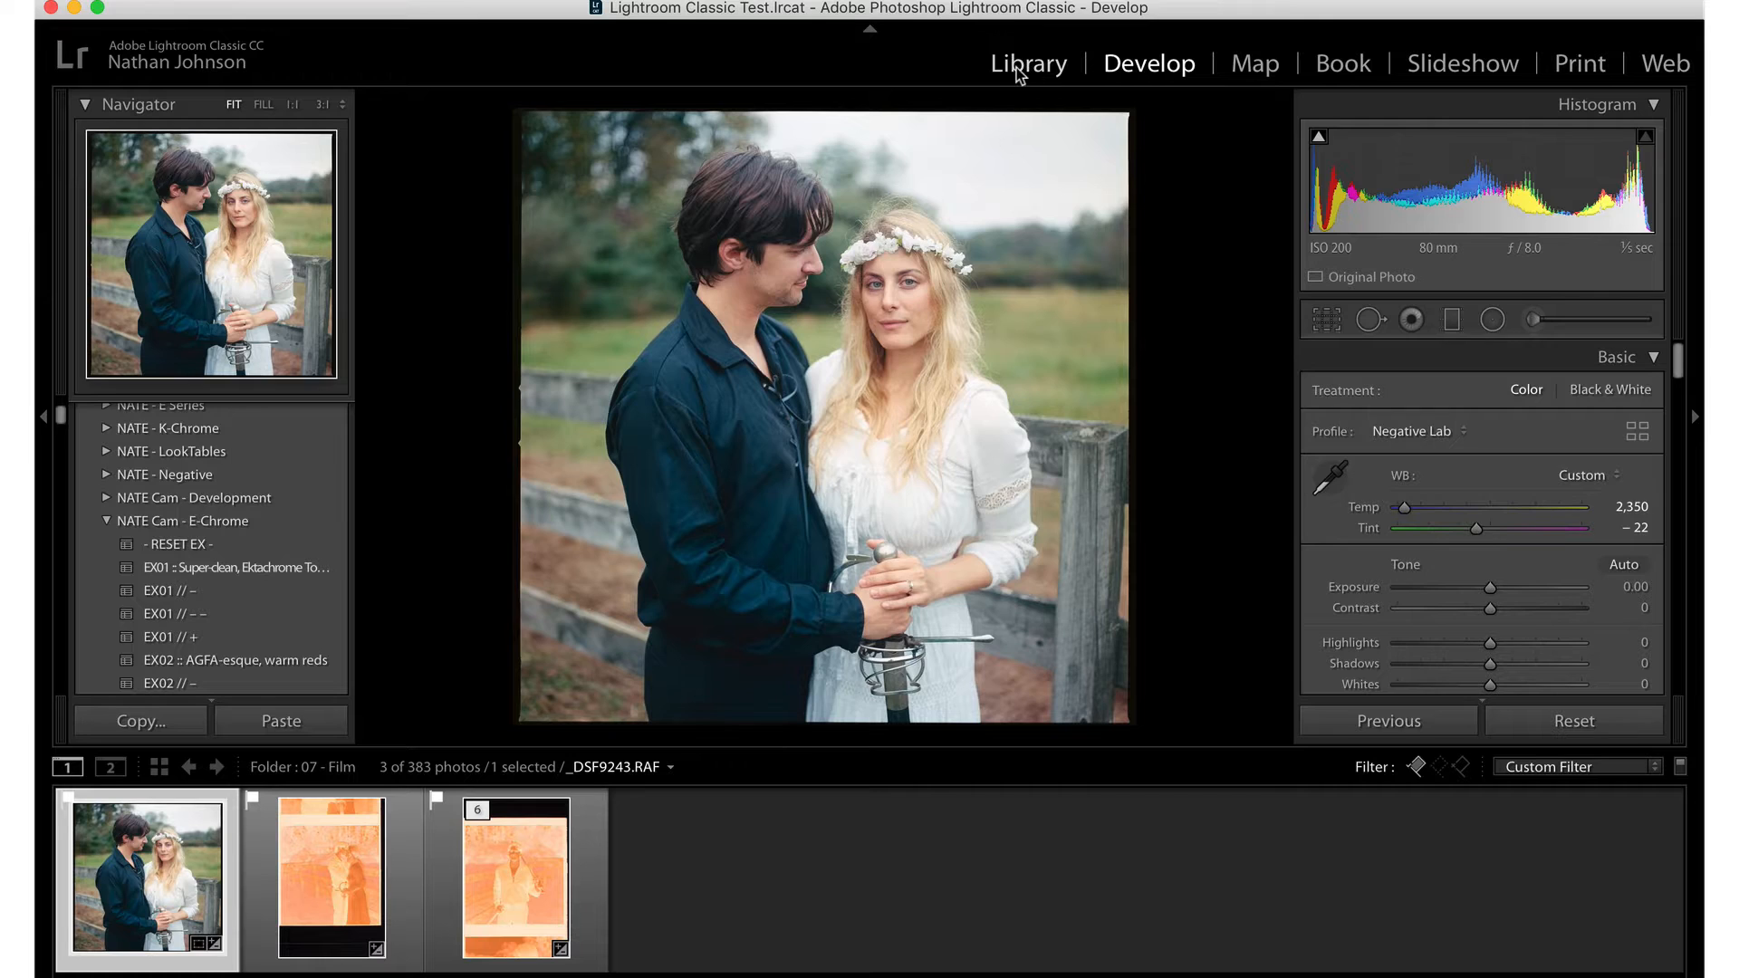
# Return to the Library grid, review the converted couple portrait's Negative Lab Pro settings, and apply them as they are
pyautogui.click(1029, 68)
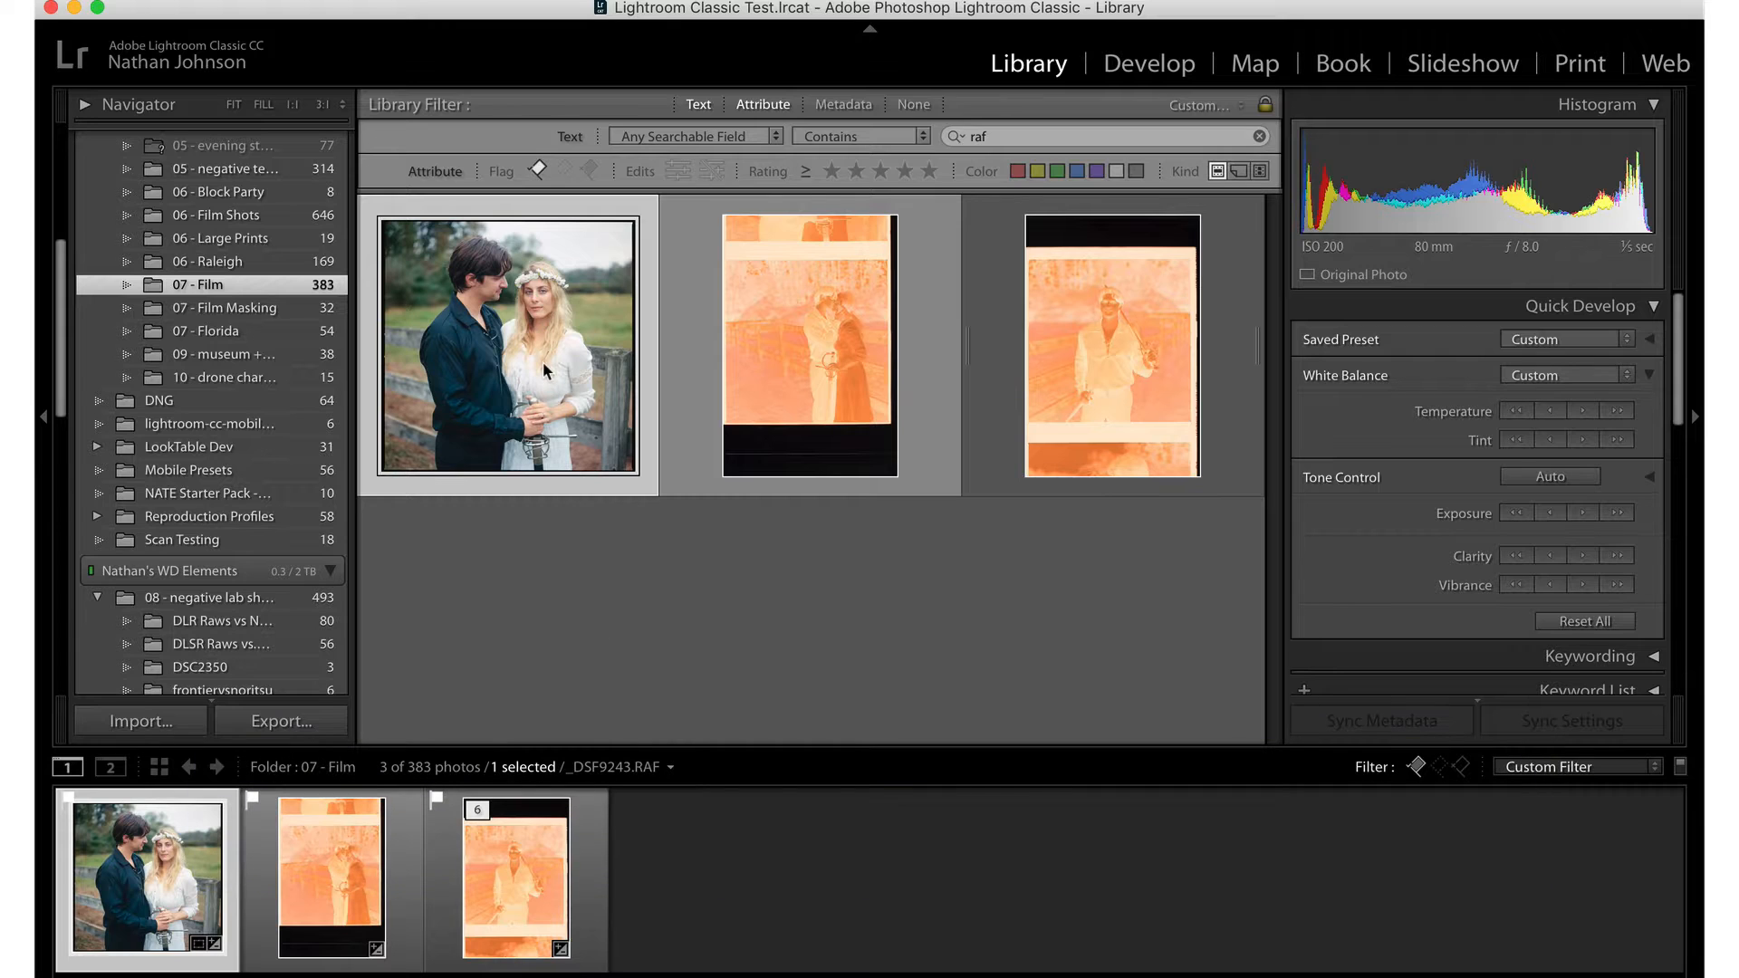
pyautogui.hotkey('ctrl', 'n')
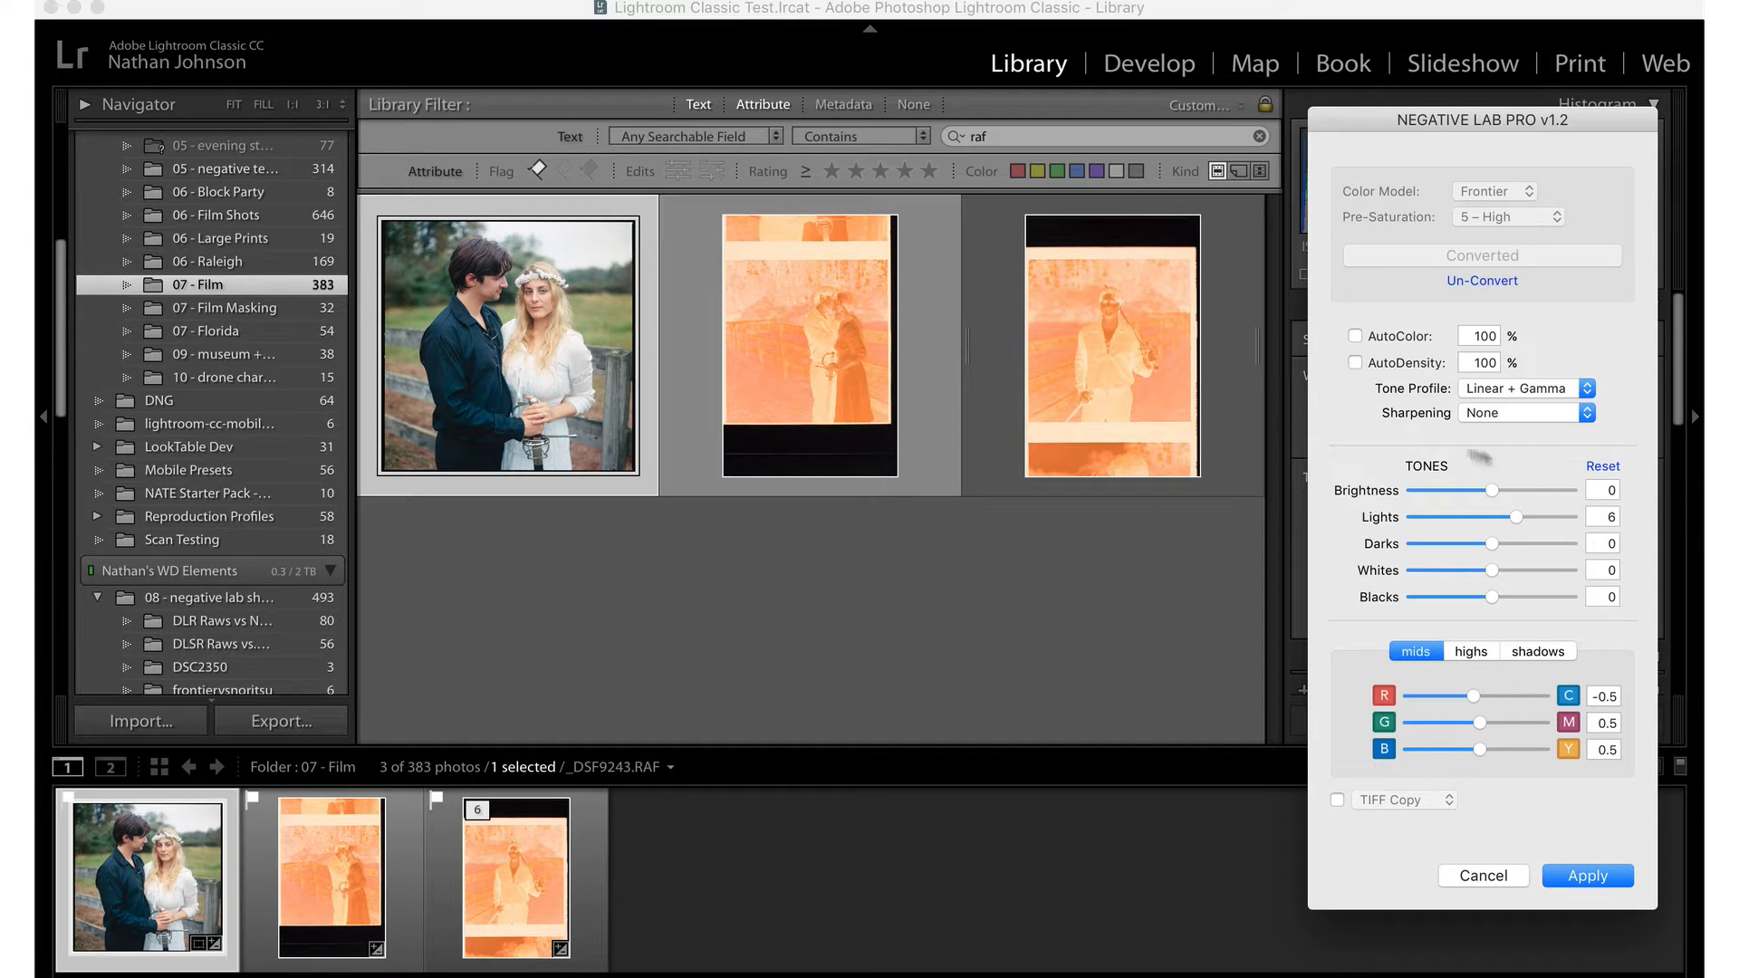
pyautogui.click(1587, 876)
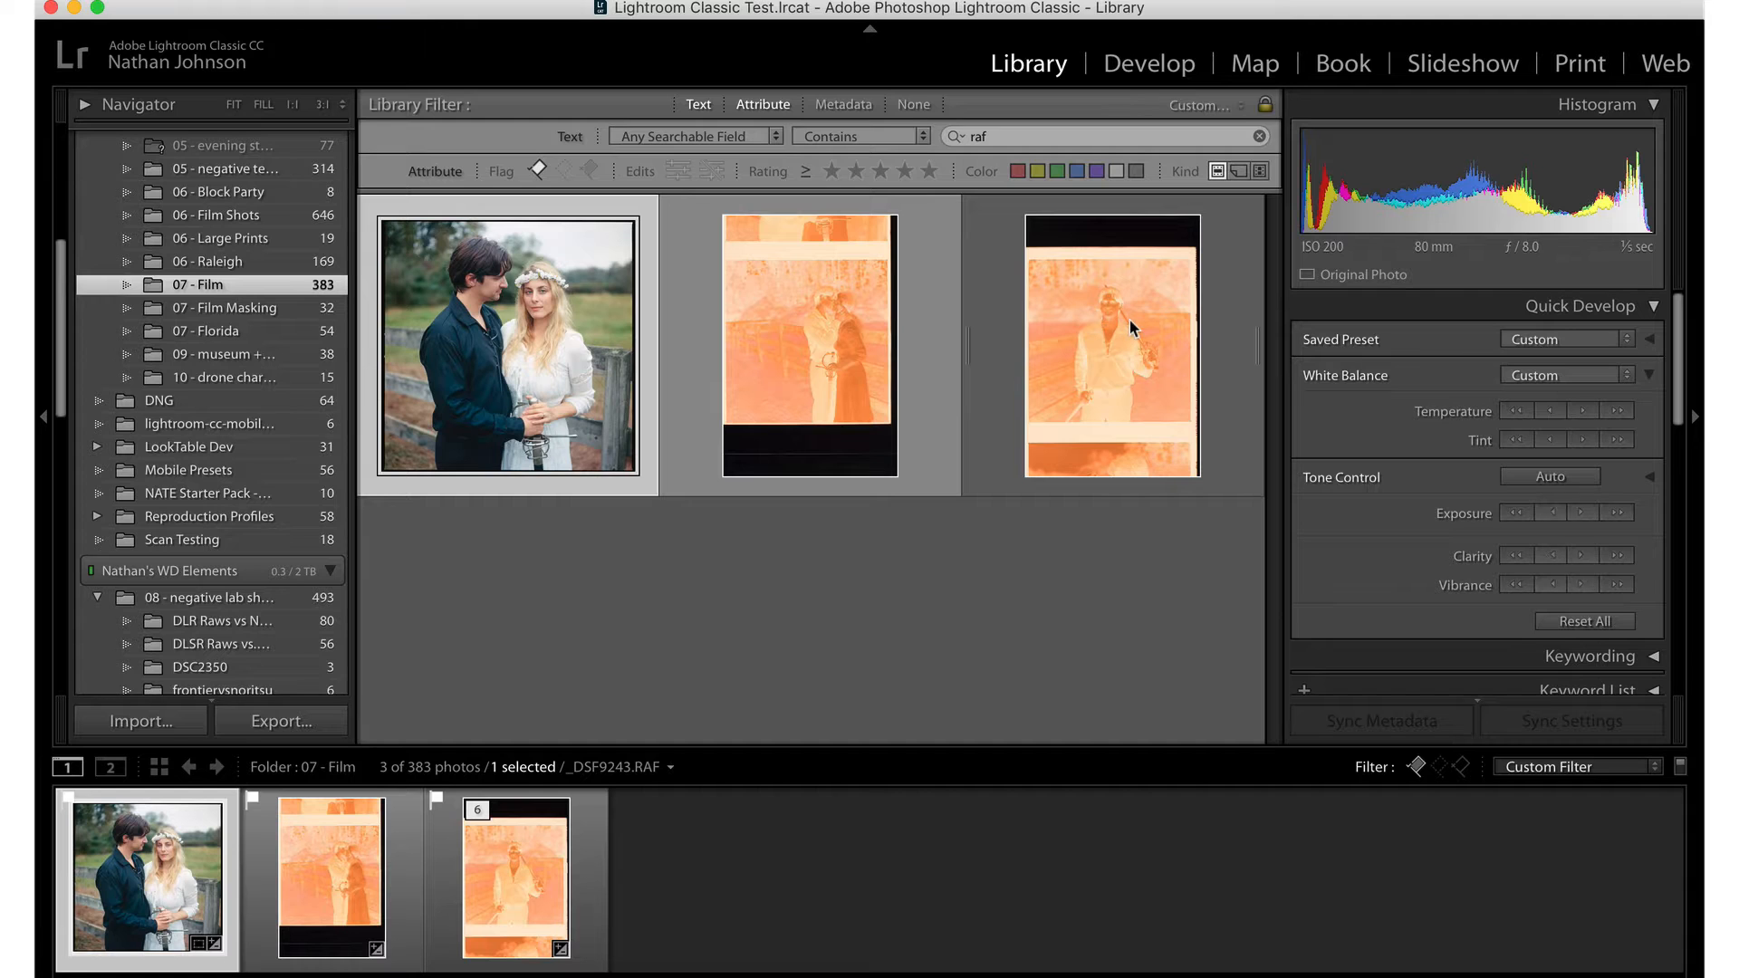
# Select all three film photos and sync the scene from the couple portrait in Negative Lab Pro, applying the result
pyautogui.press('super+a')
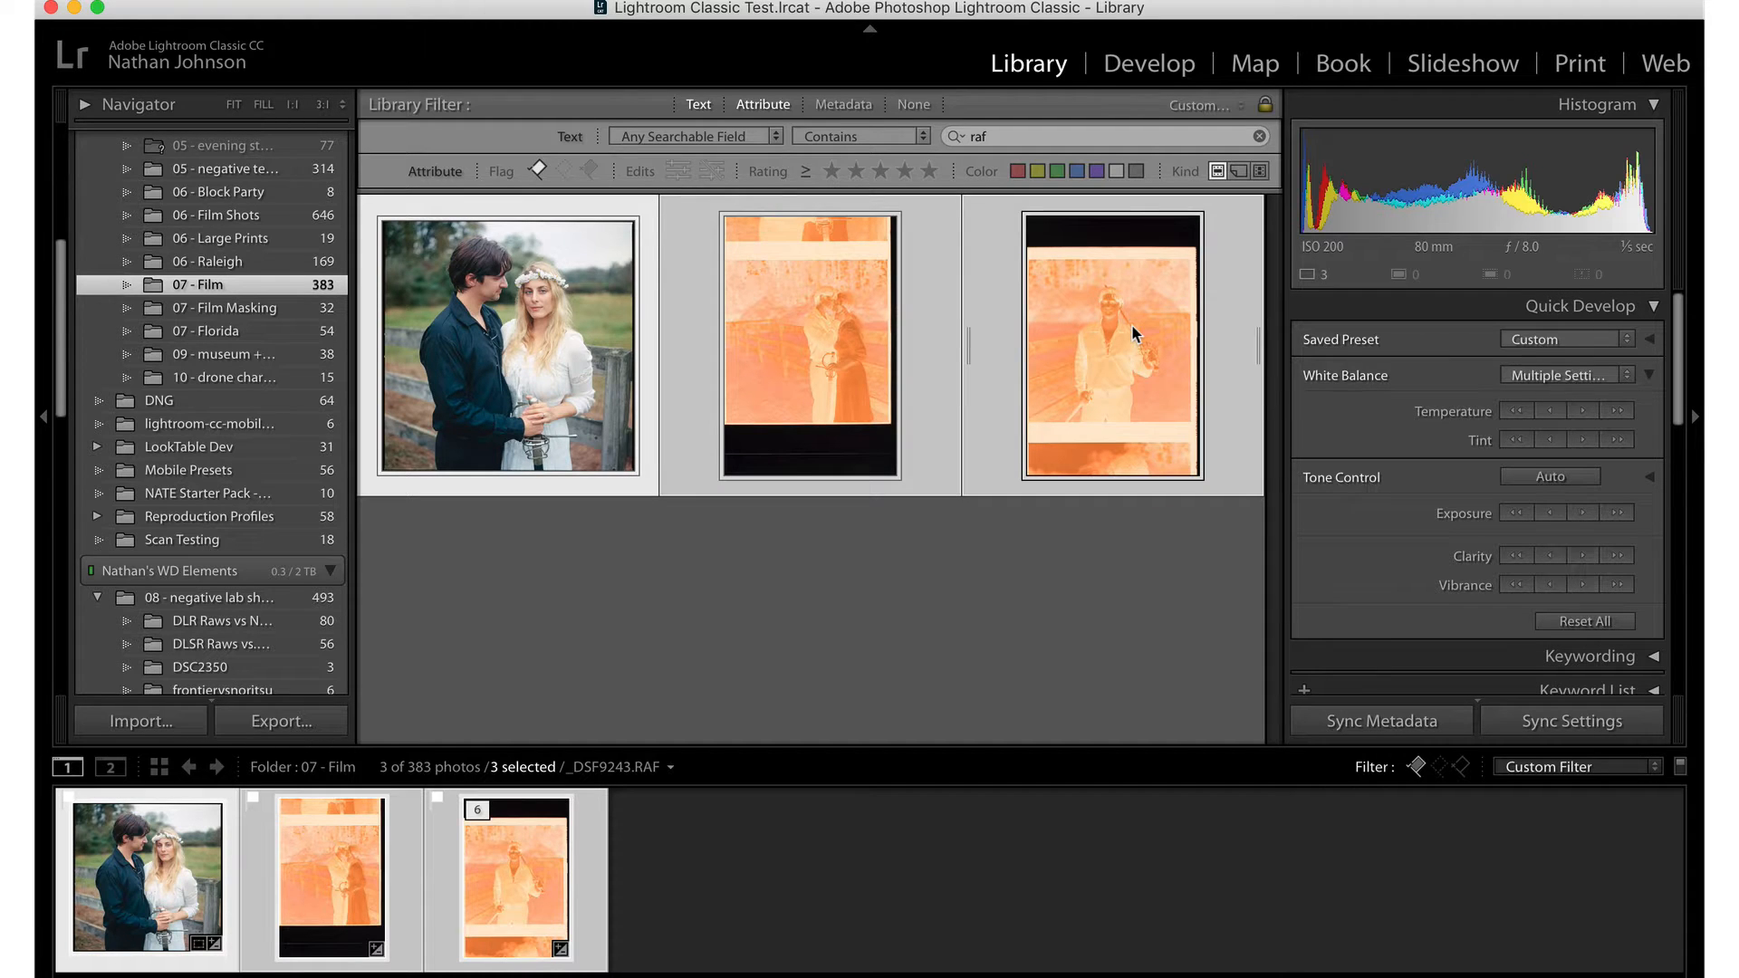
pyautogui.hotkey('ctrl', 'n')
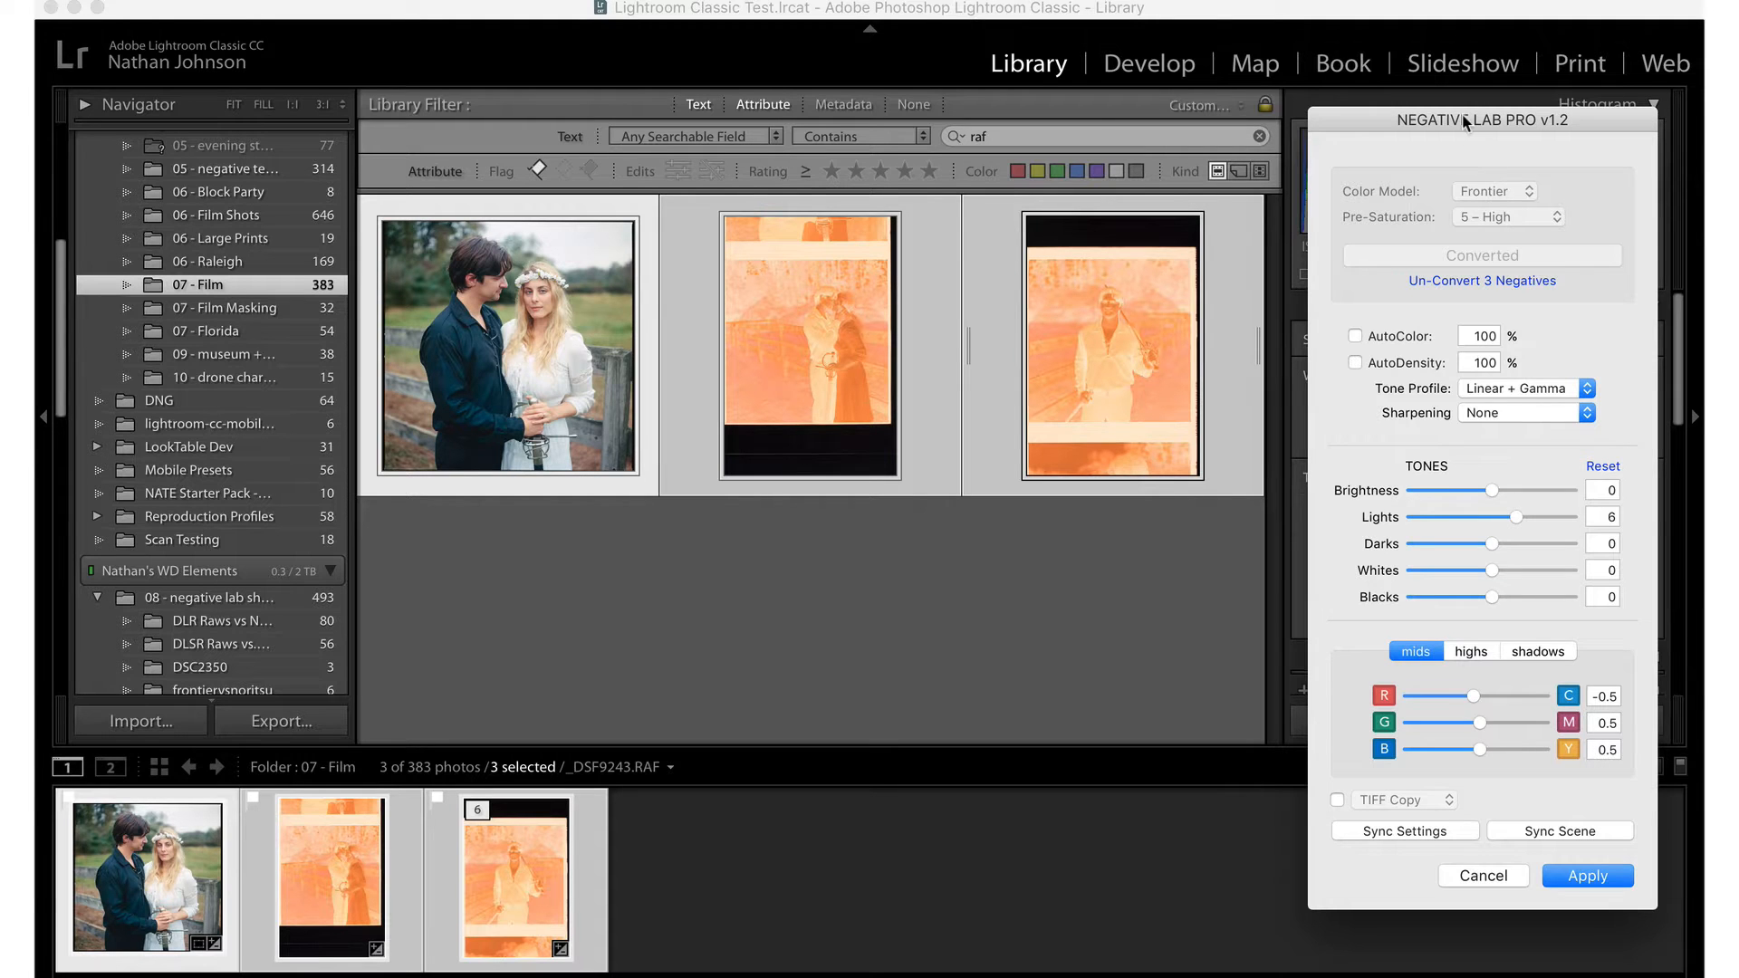
pyautogui.moveTo(1466, 122); pyautogui.dragTo(1453, 91)
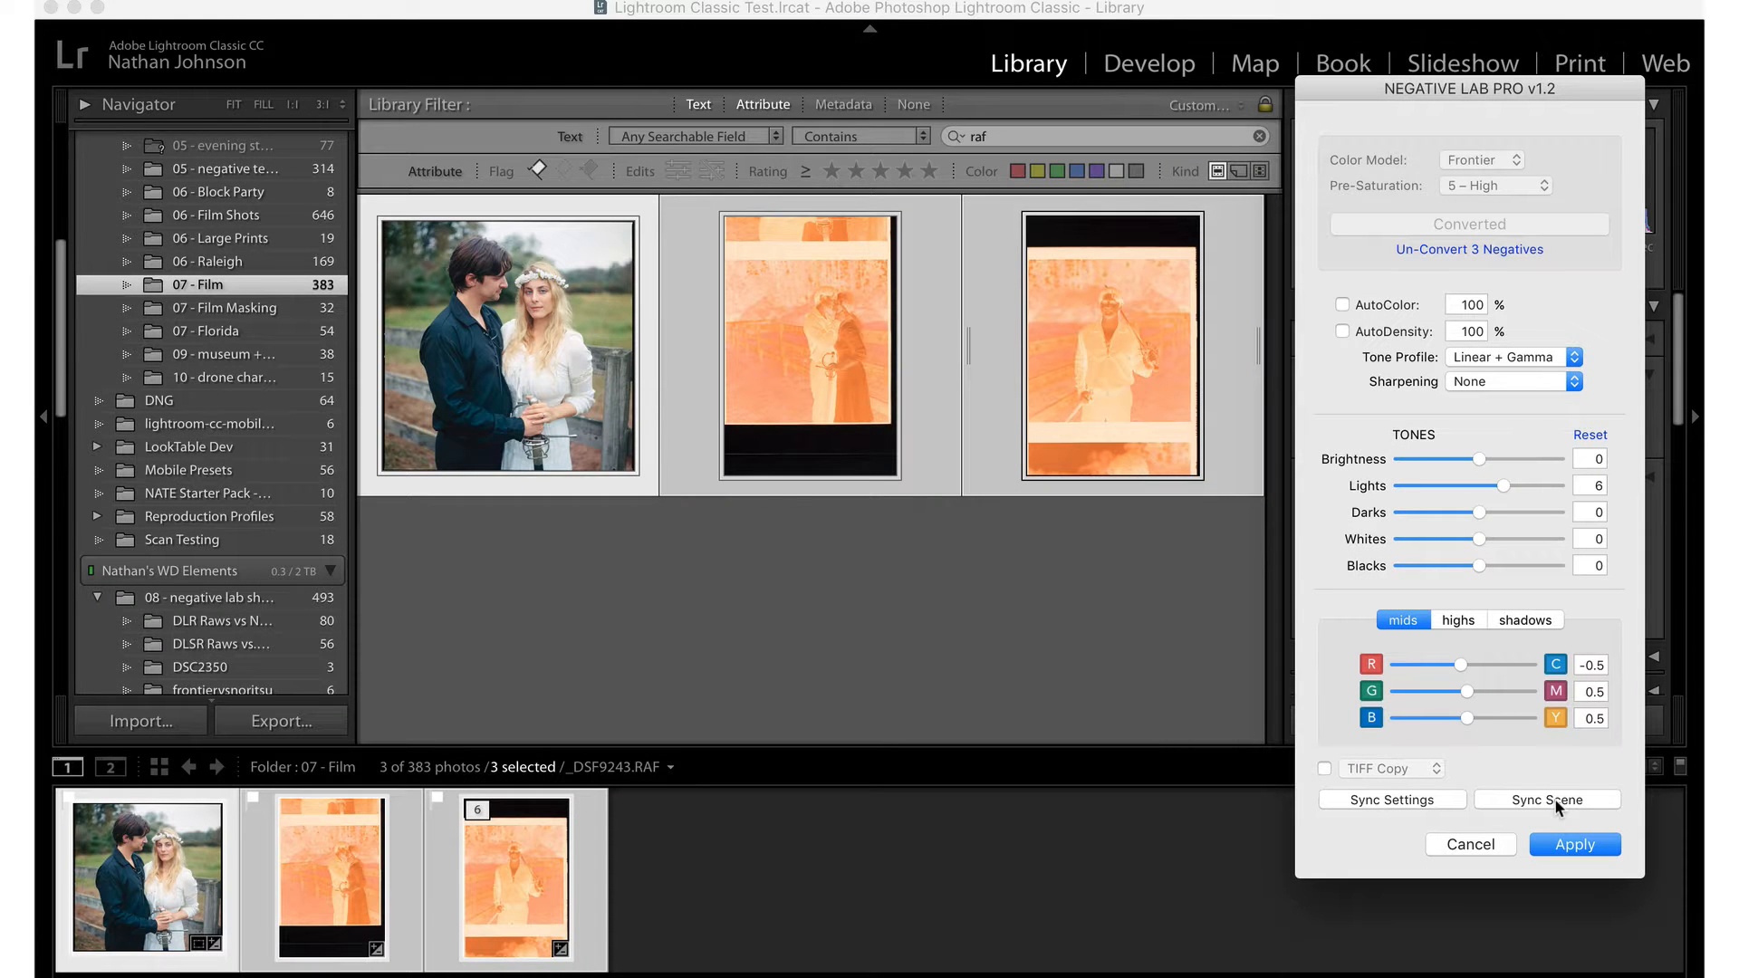
pyautogui.click(1557, 806)
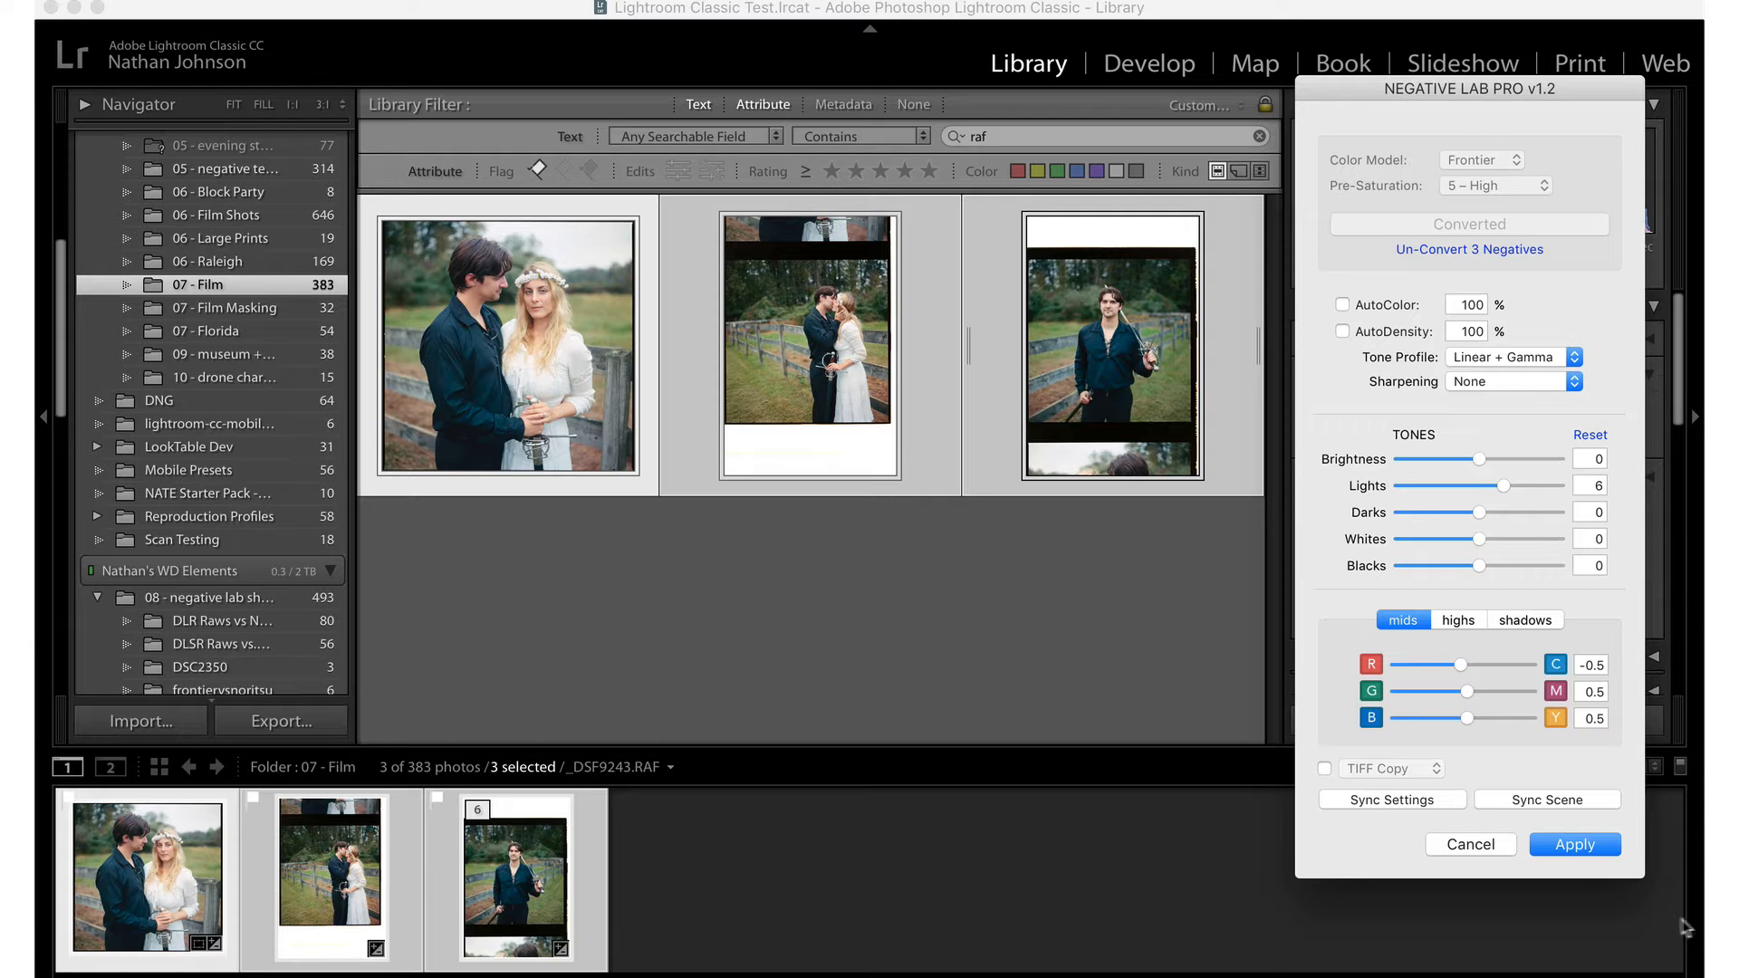
pyautogui.click(1585, 849)
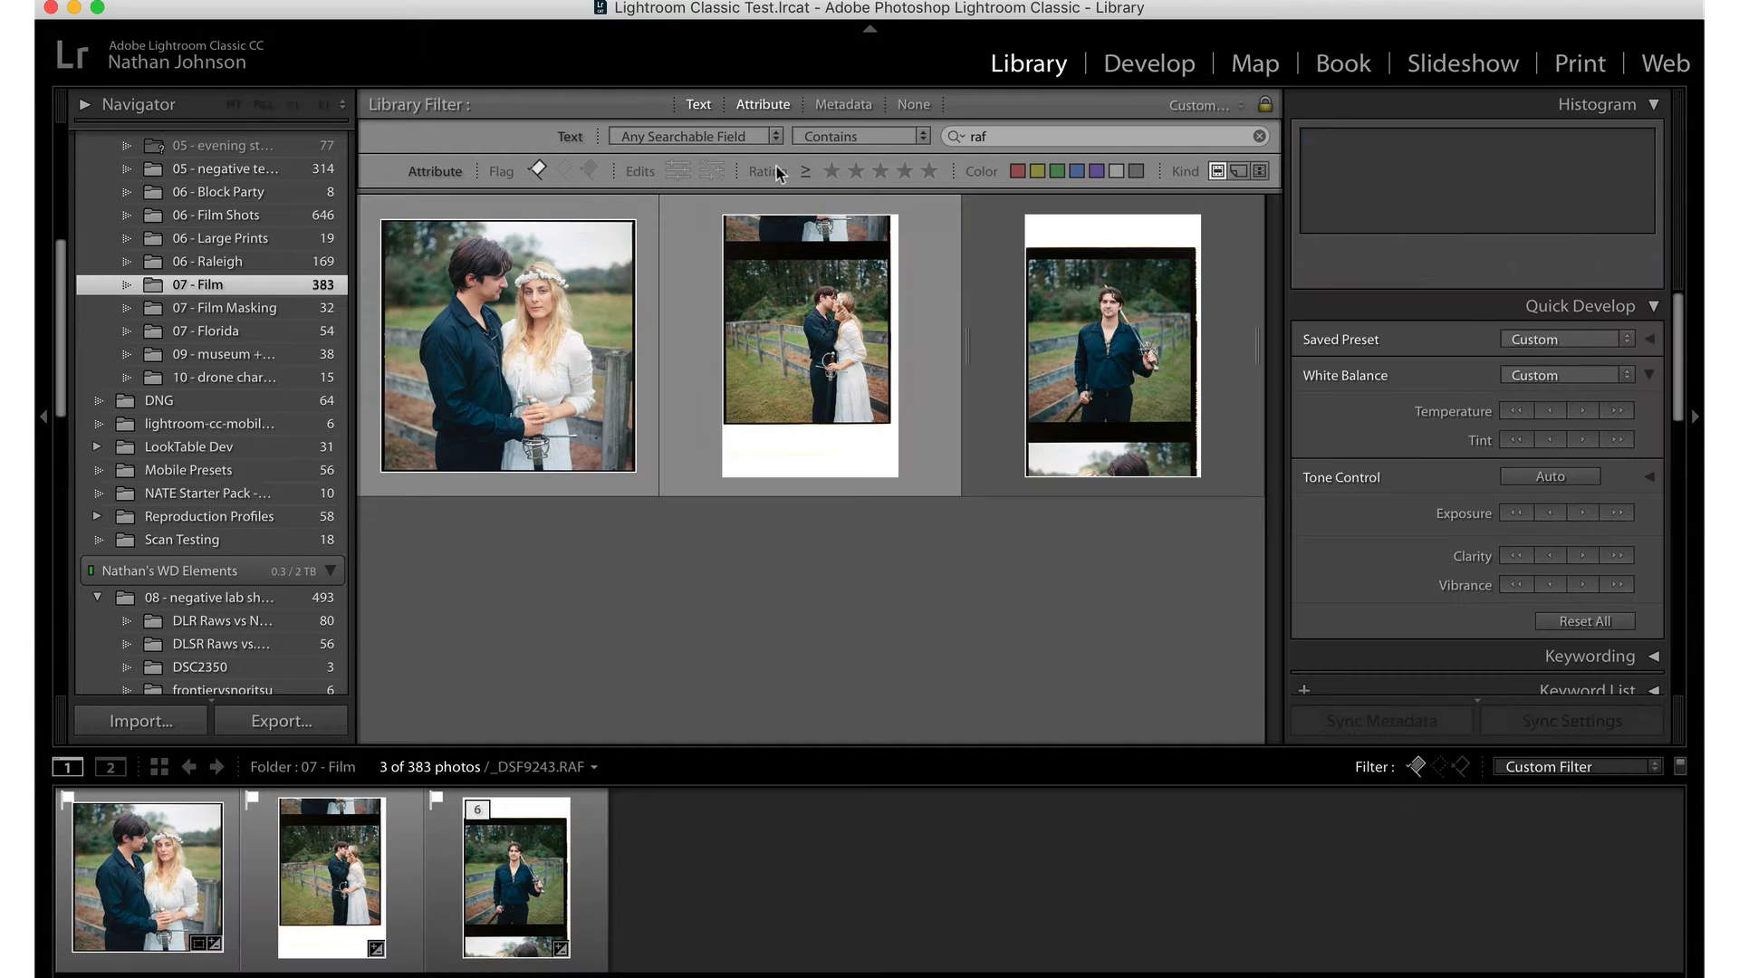
# Open the photo of the kissing couple in Develop and apply a Negative Lab Pro Brightness of 1
pyautogui.click(803, 317)
pyautogui.press('d')
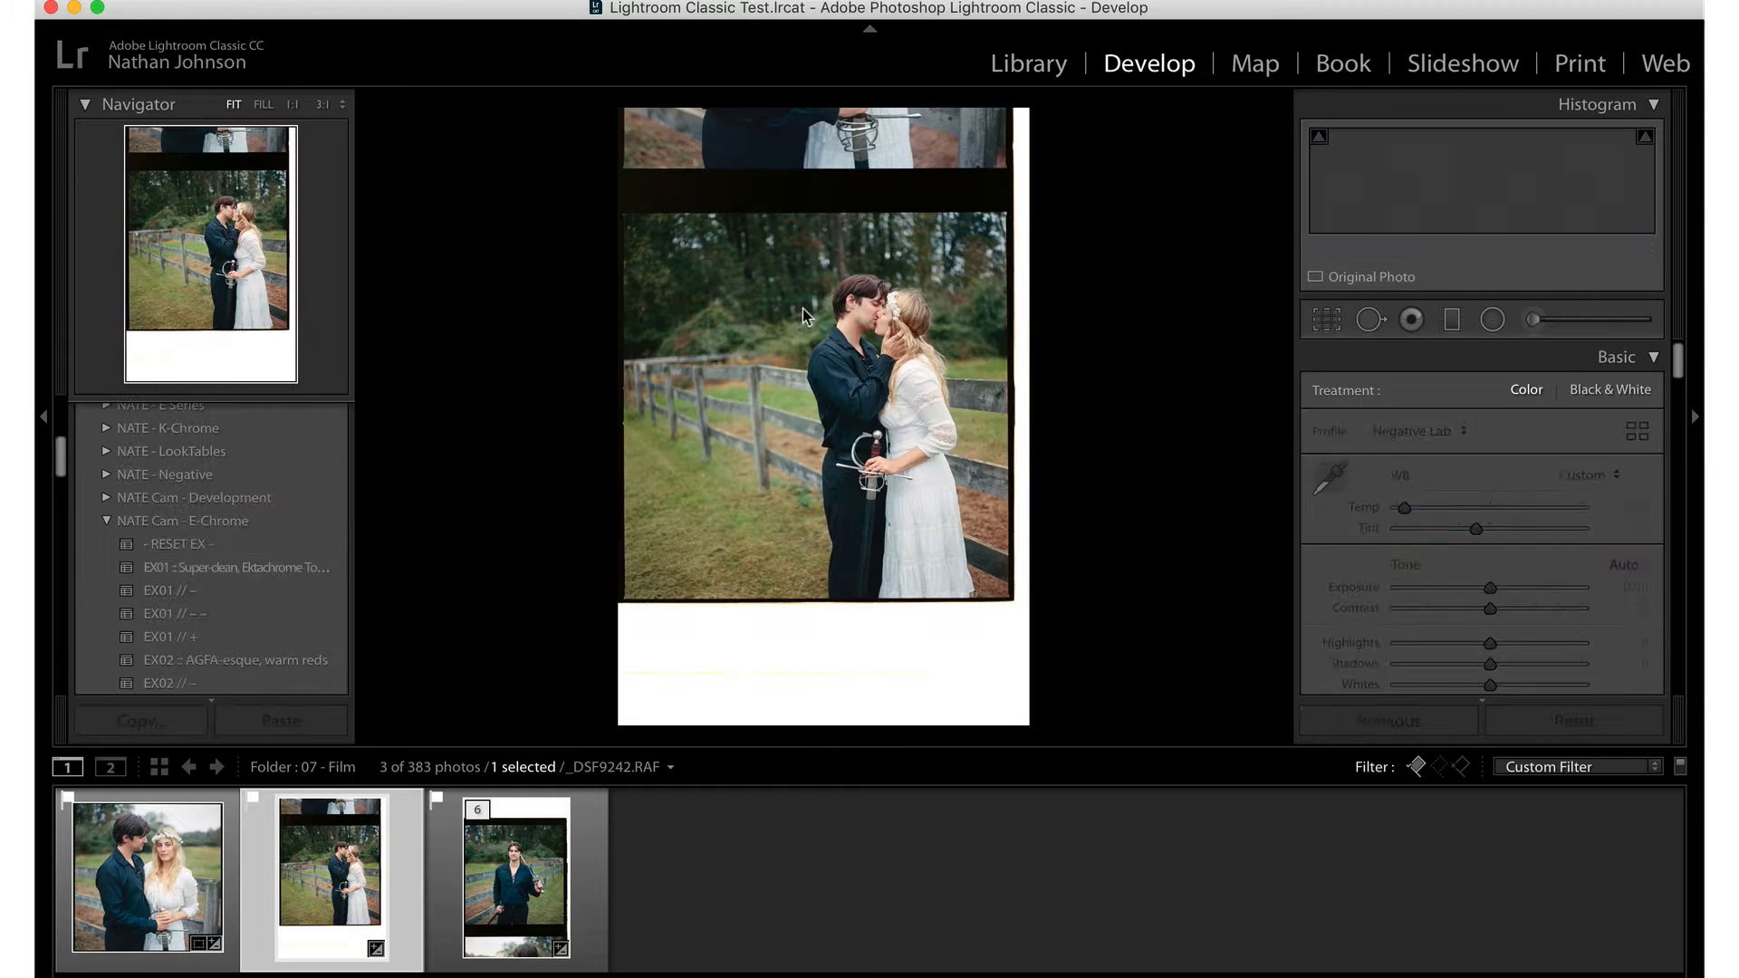
pyautogui.hotkey('ctrl', 'n')
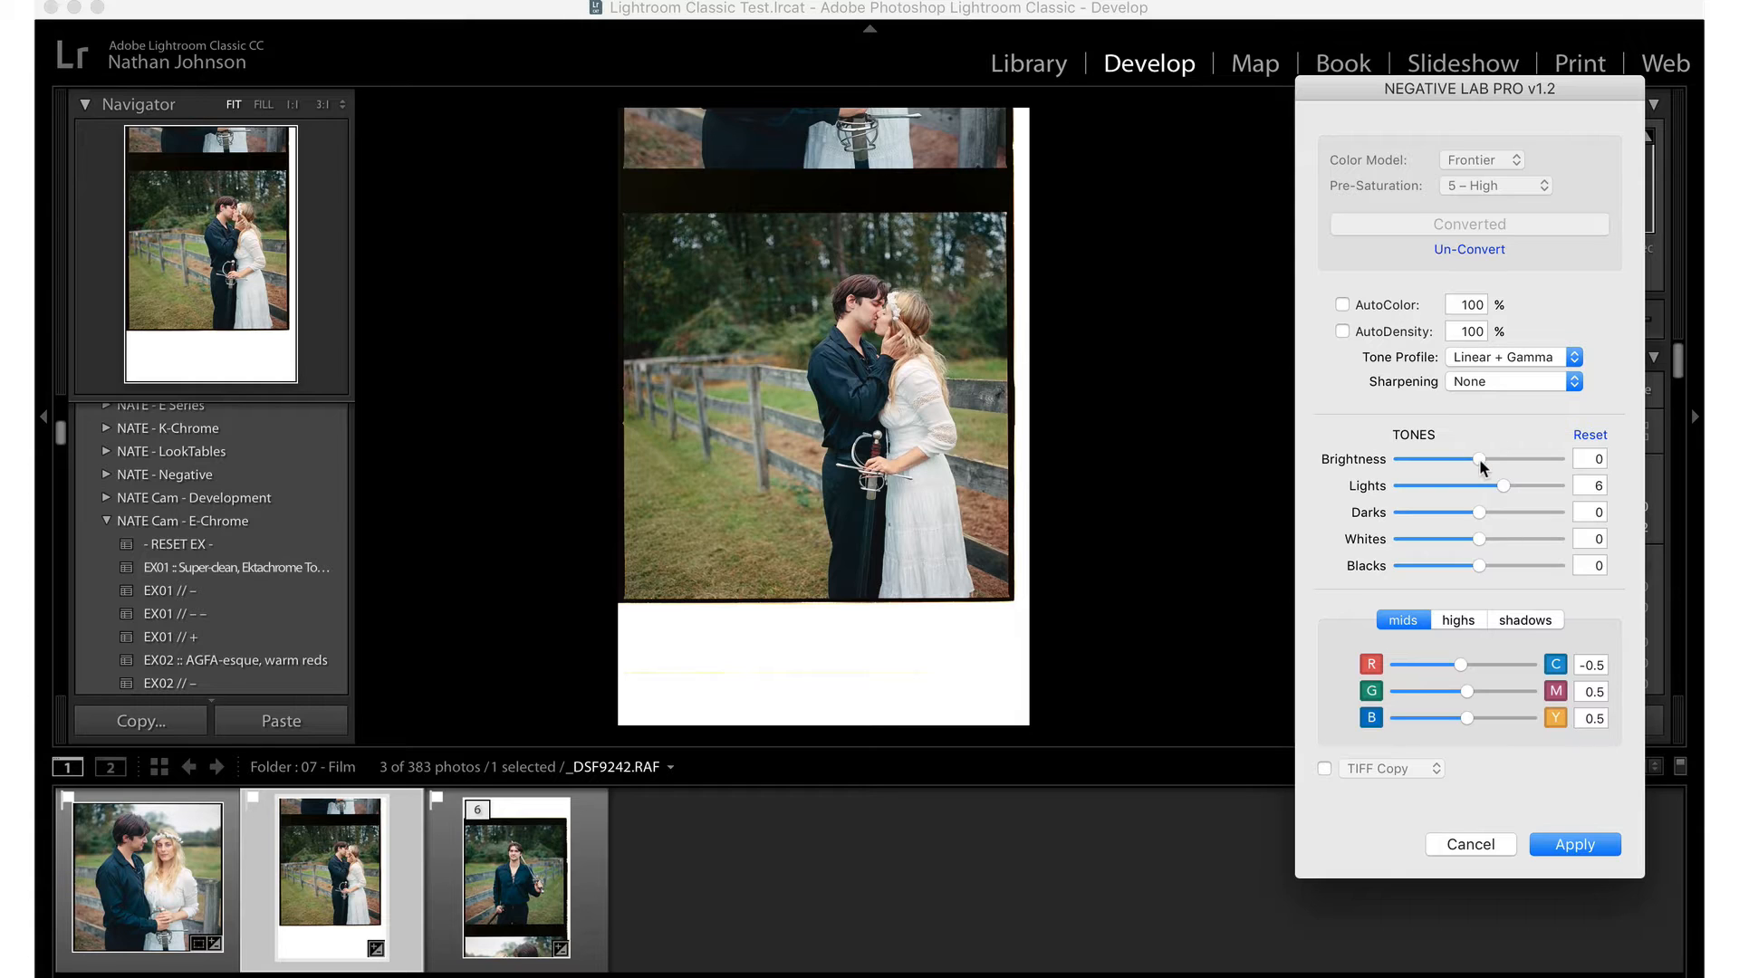
pyautogui.moveTo(1480, 462); pyautogui.dragTo(1483, 458)
pyautogui.click(1599, 845)
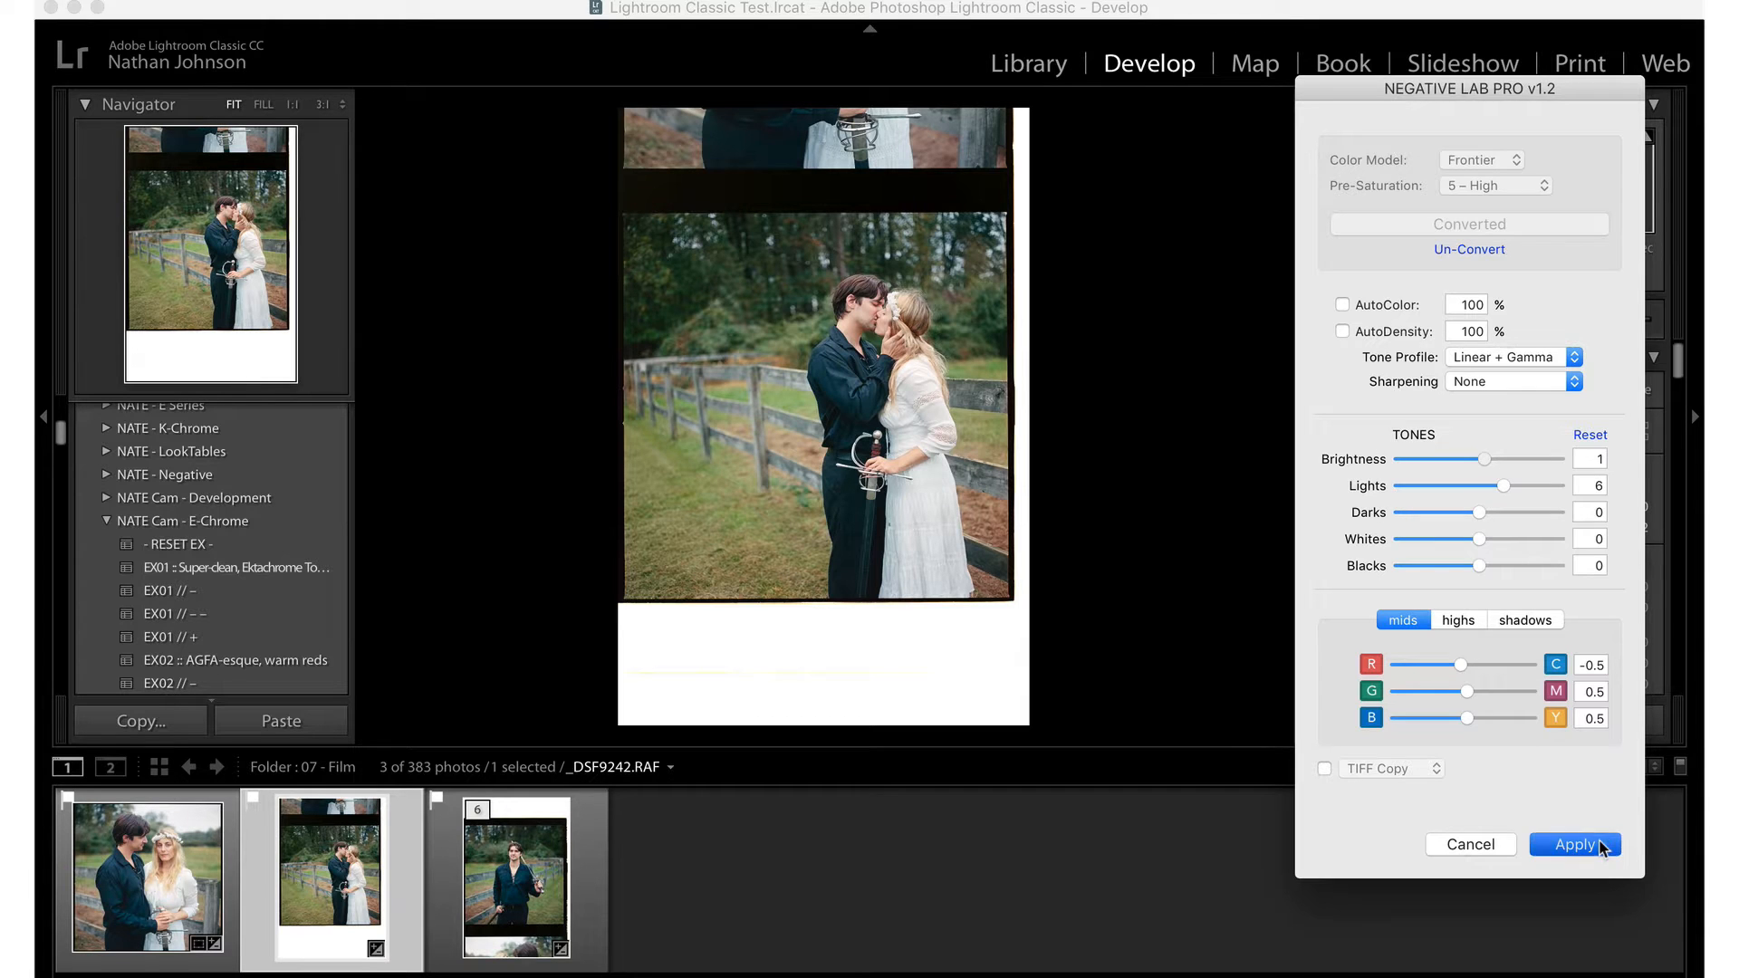
pyautogui.scroll(-8, 1518, 486)
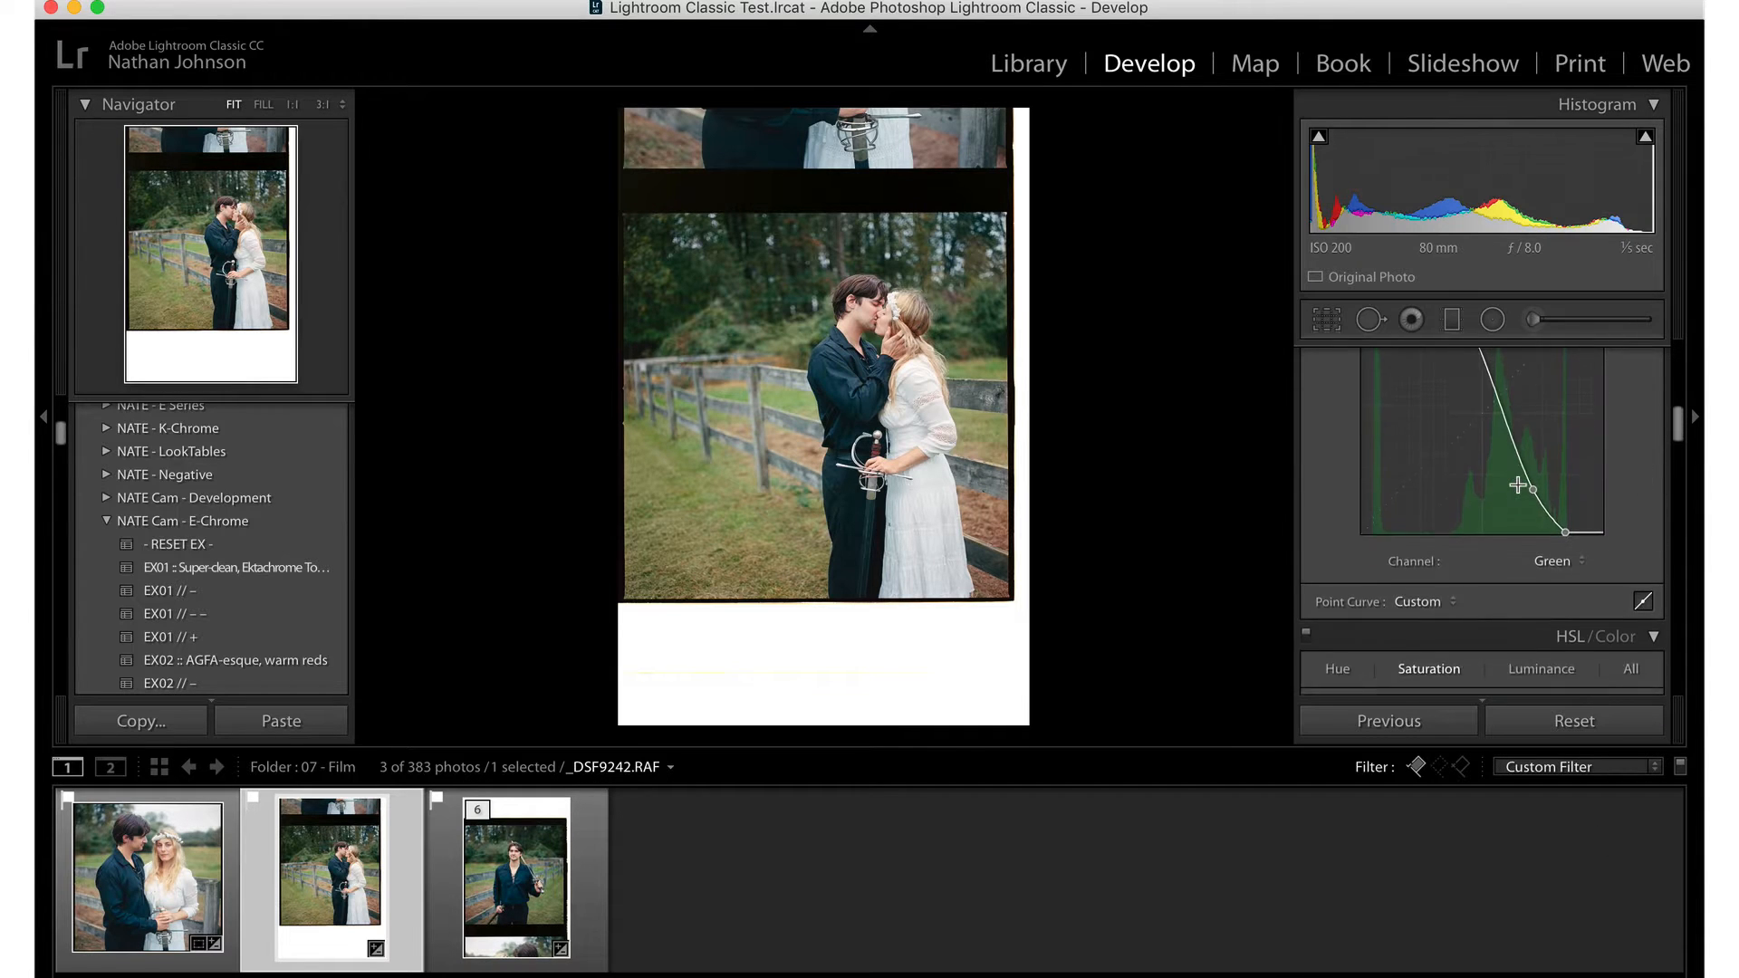
pyautogui.scroll(3, 1518, 485)
pyautogui.scroll(1, 1525, 505)
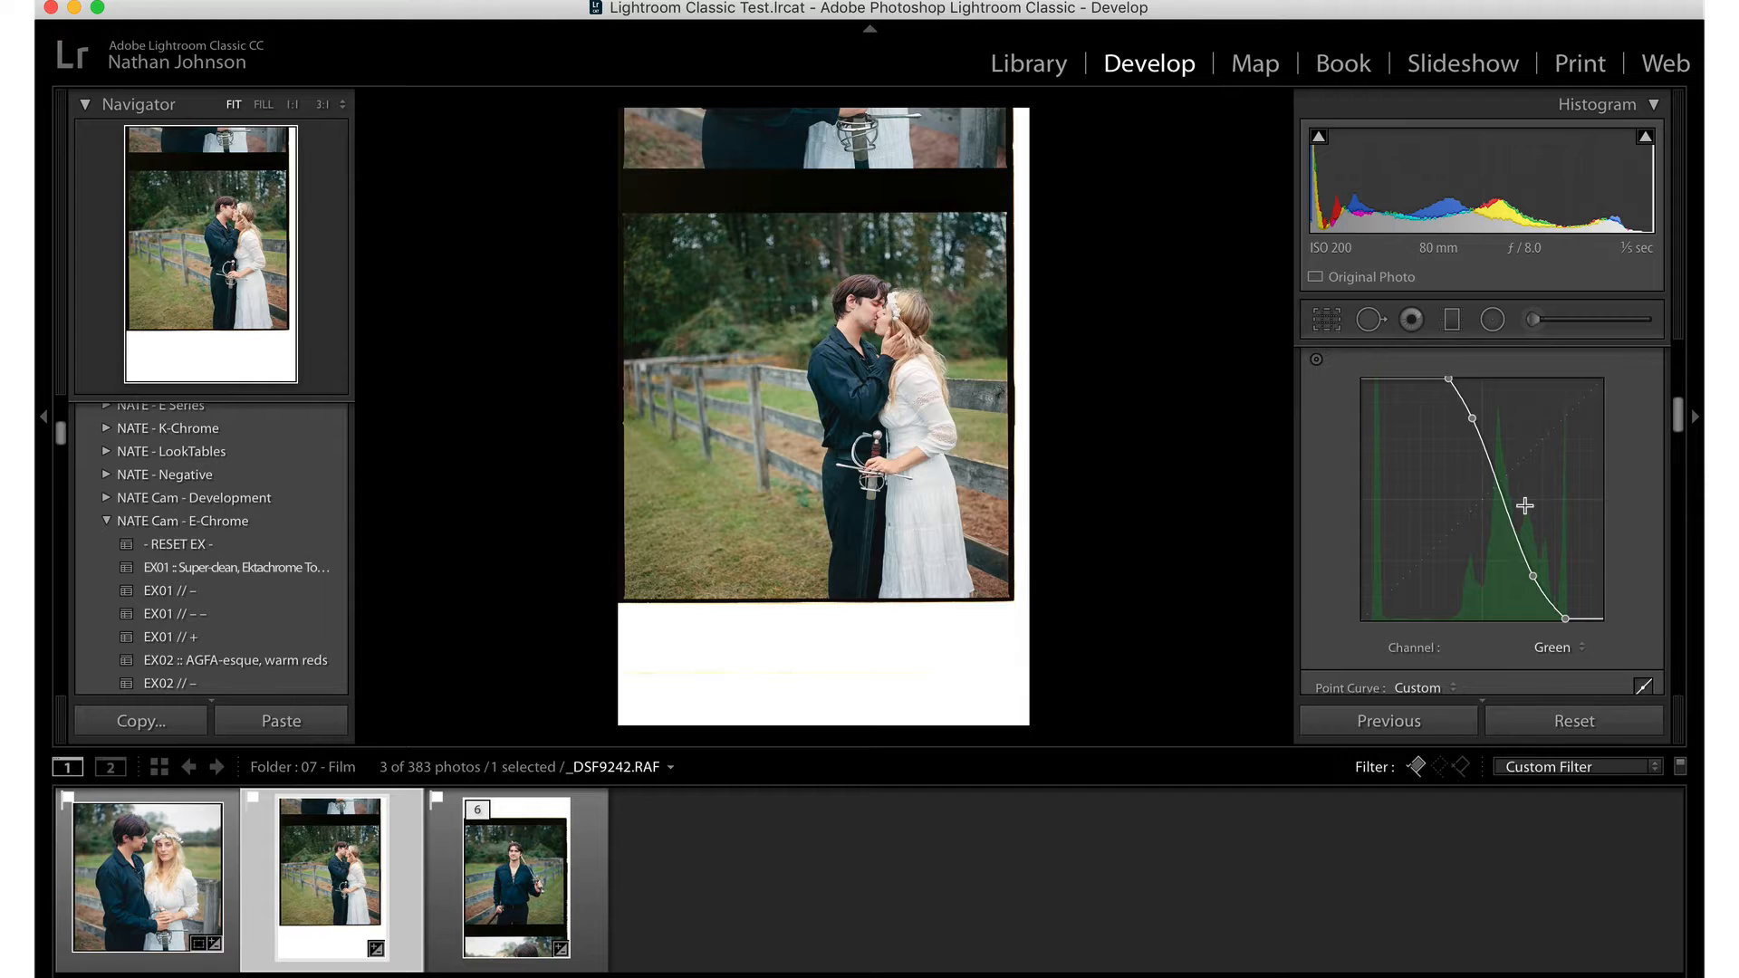
# Compare the kissing couple photo with the portrait, and set its Negative Lab Pro Brightness to 0
pyautogui.press('Left')
pyautogui.press('Right')
pyautogui.hotkey('ctrl', 'n')
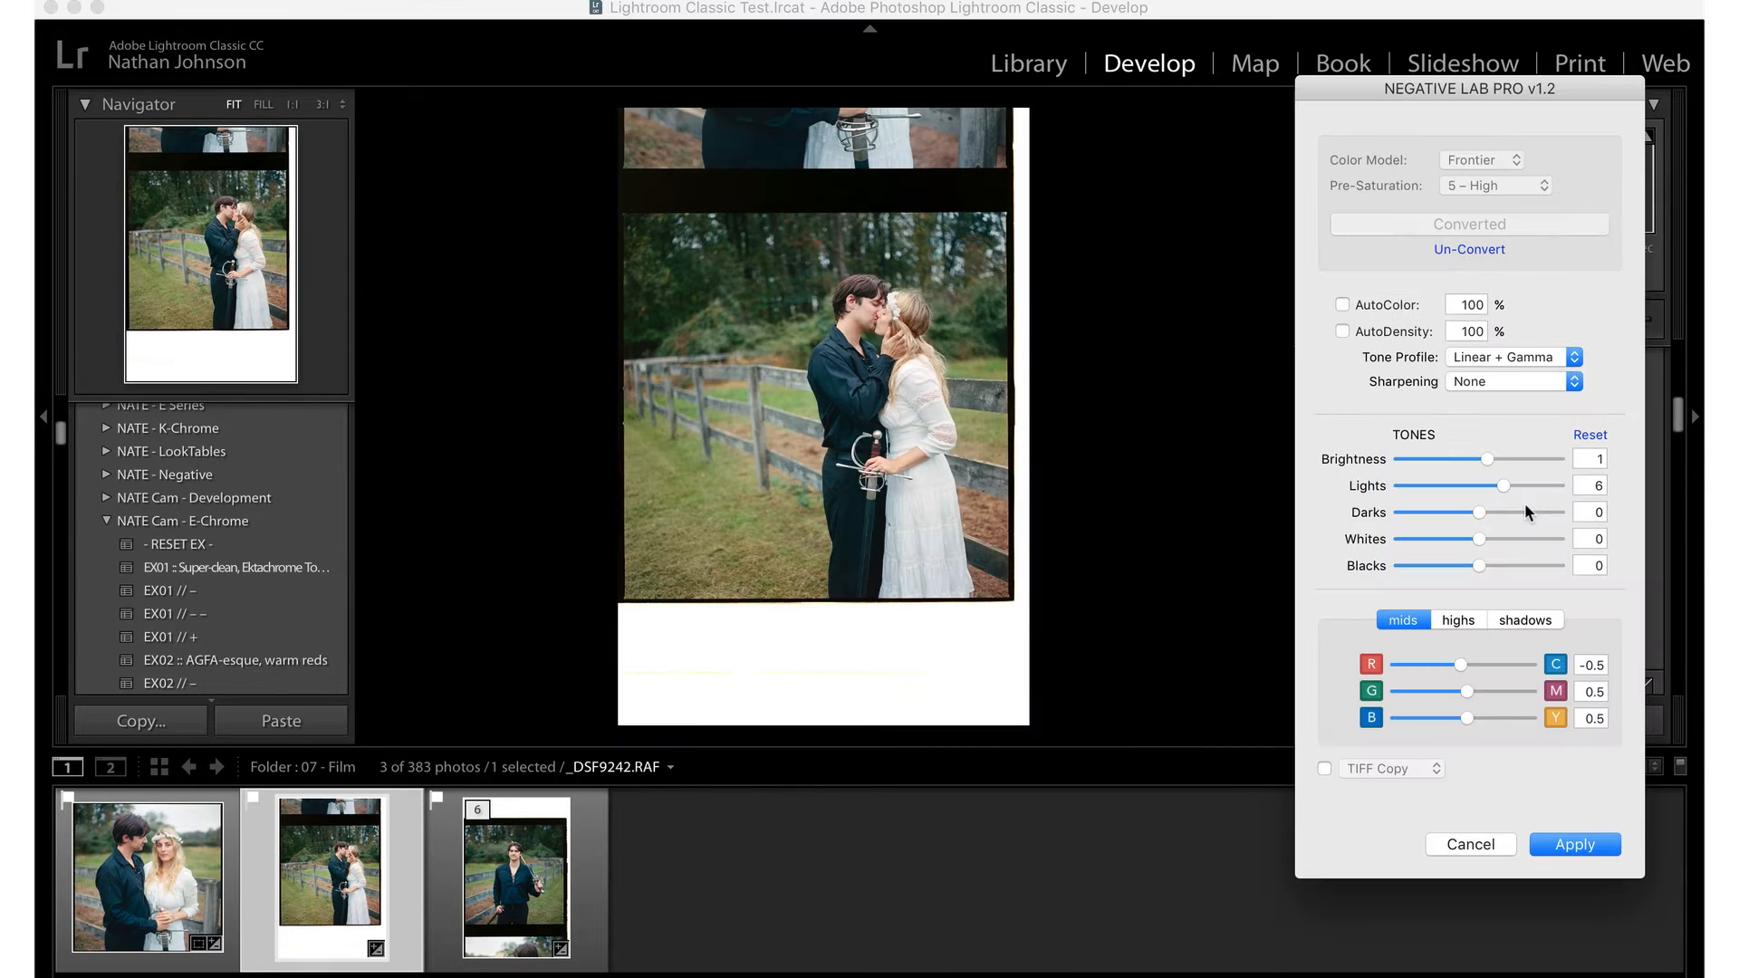
pyautogui.doubleClick(1604, 466)
pyautogui.write('0')
pyautogui.press('Return')
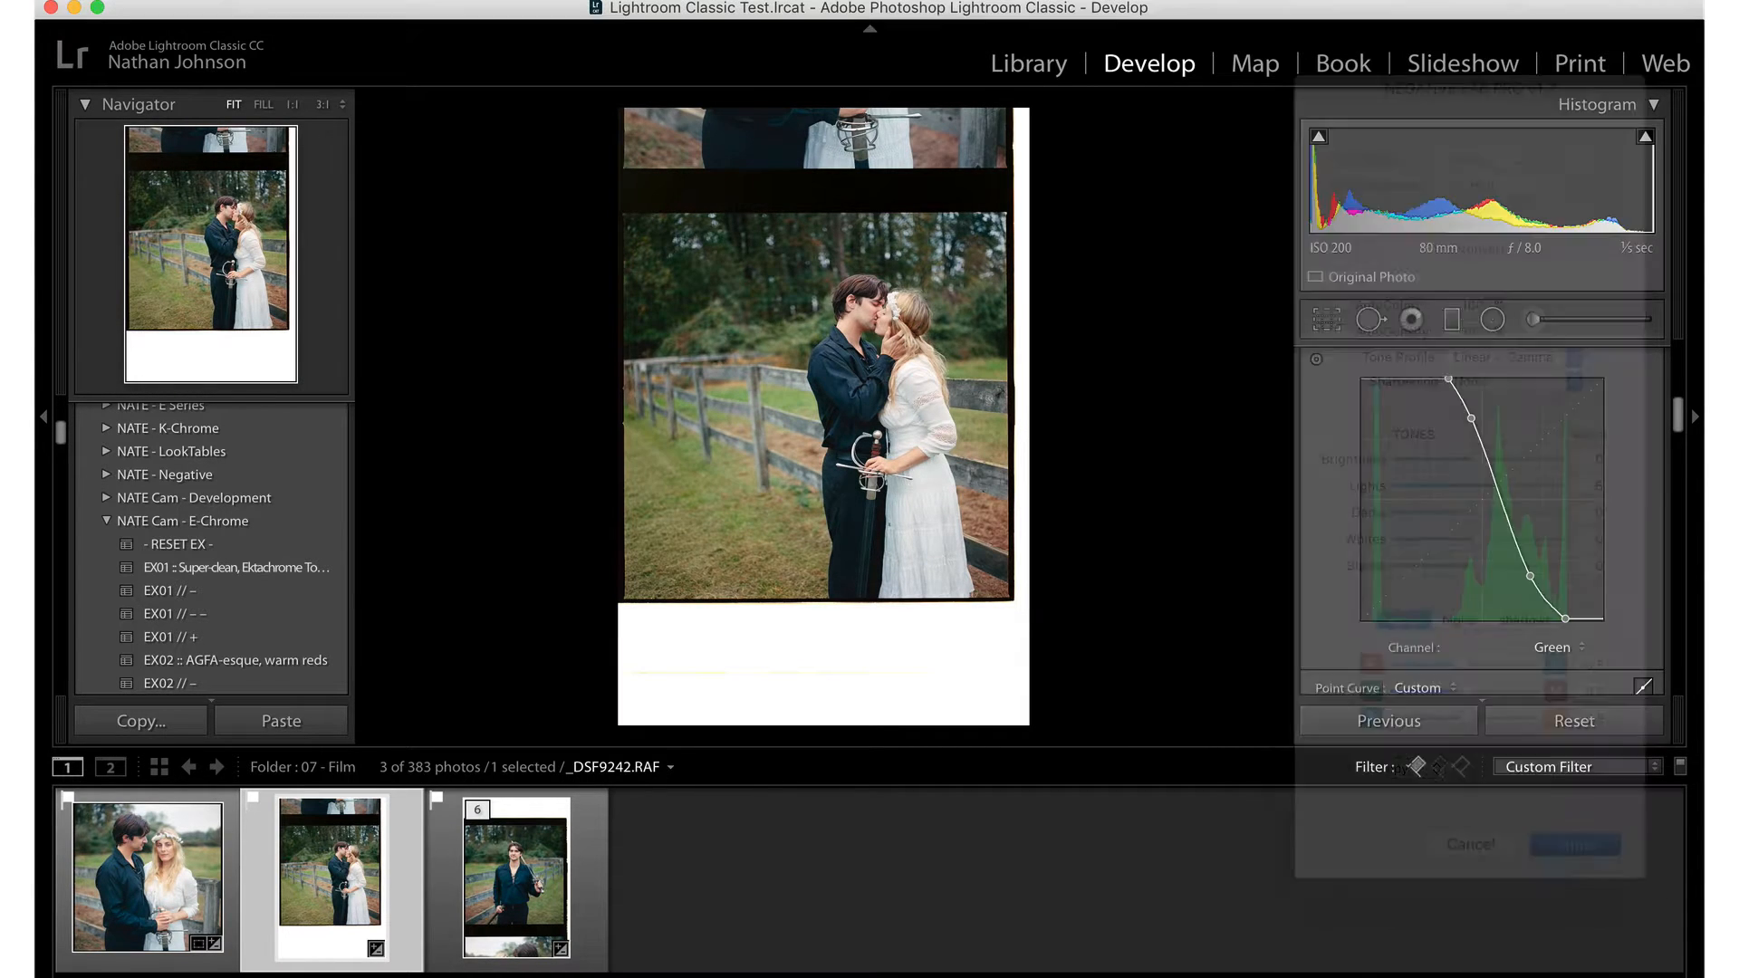
# Compare the color and tone of the synced wedding photos by viewing them one after another in Develop
pyautogui.press('Left')
pyautogui.press('Right')
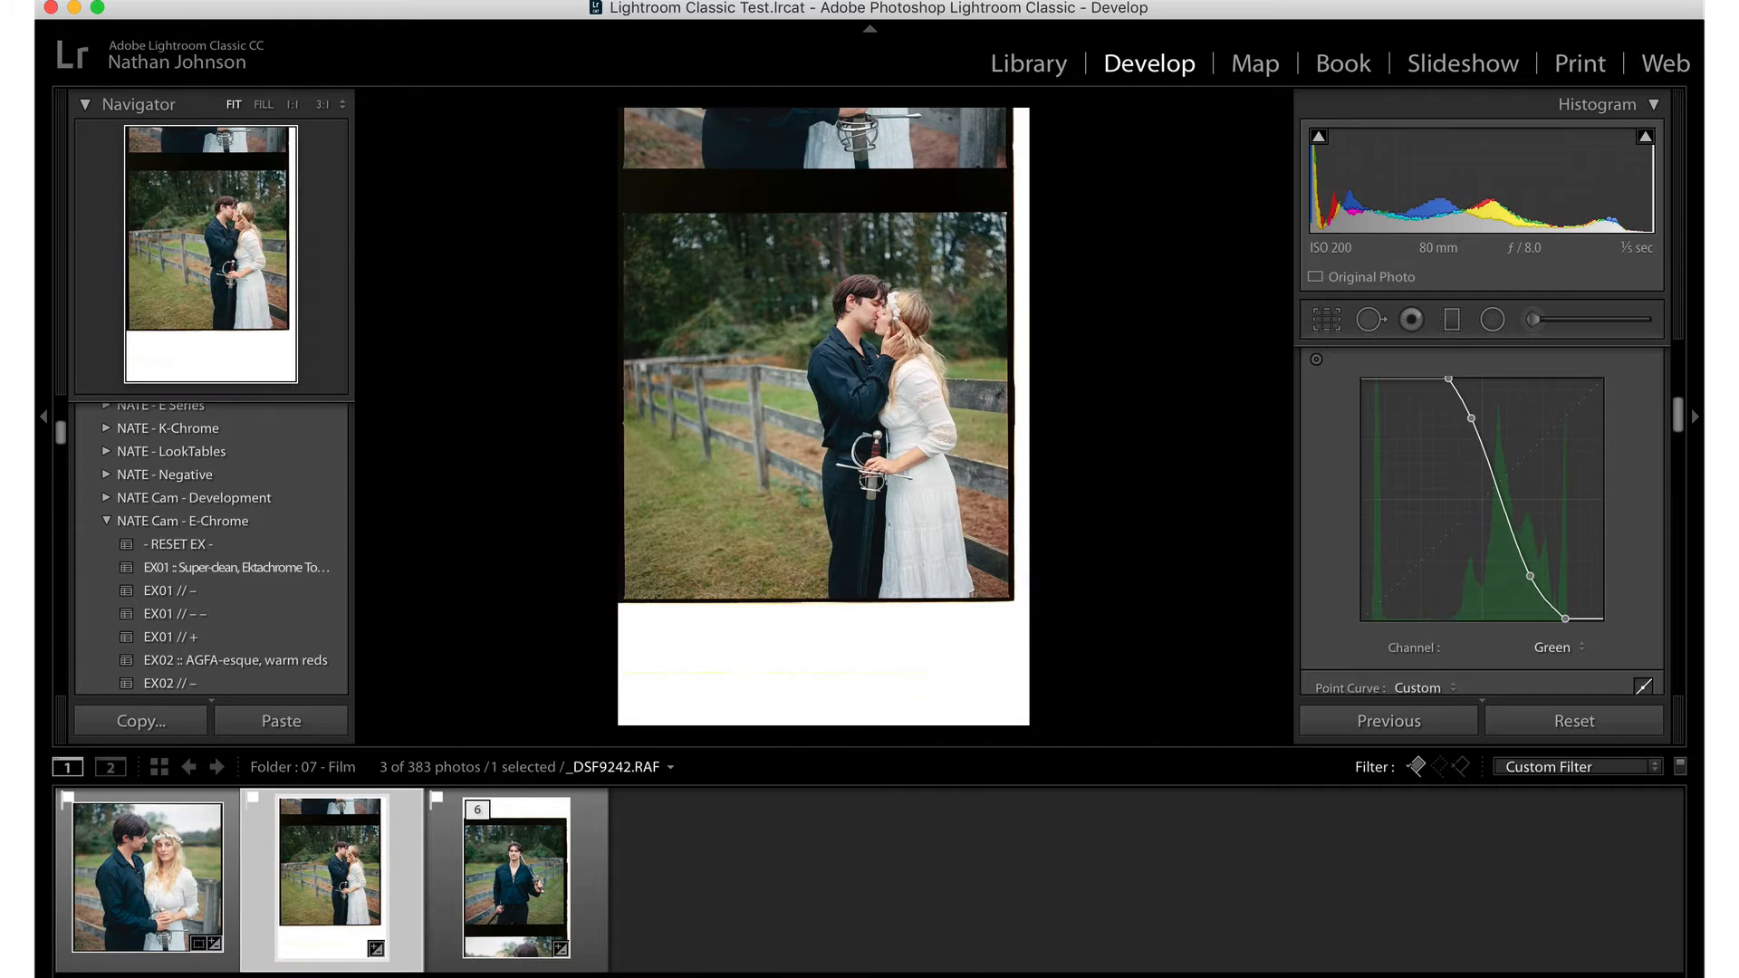
pyautogui.press('Left')
pyautogui.press('Right')
pyautogui.press('Right')
pyautogui.press('Left')
pyautogui.press('Left')
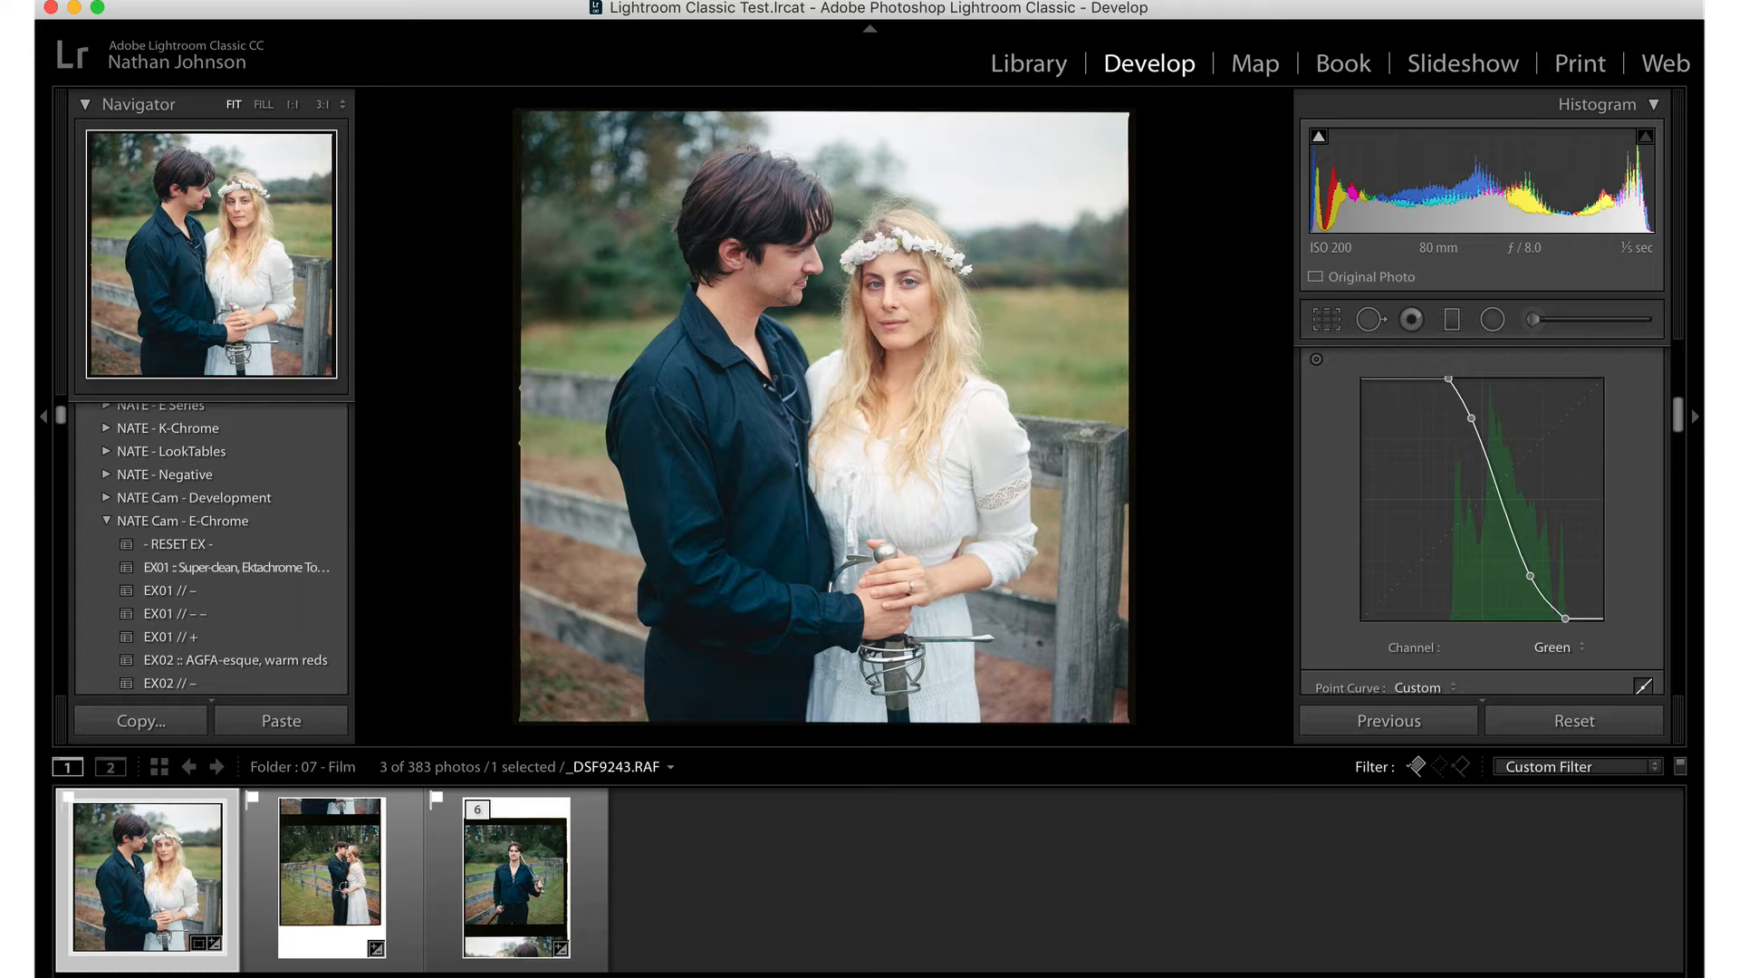
pyautogui.press('Right')
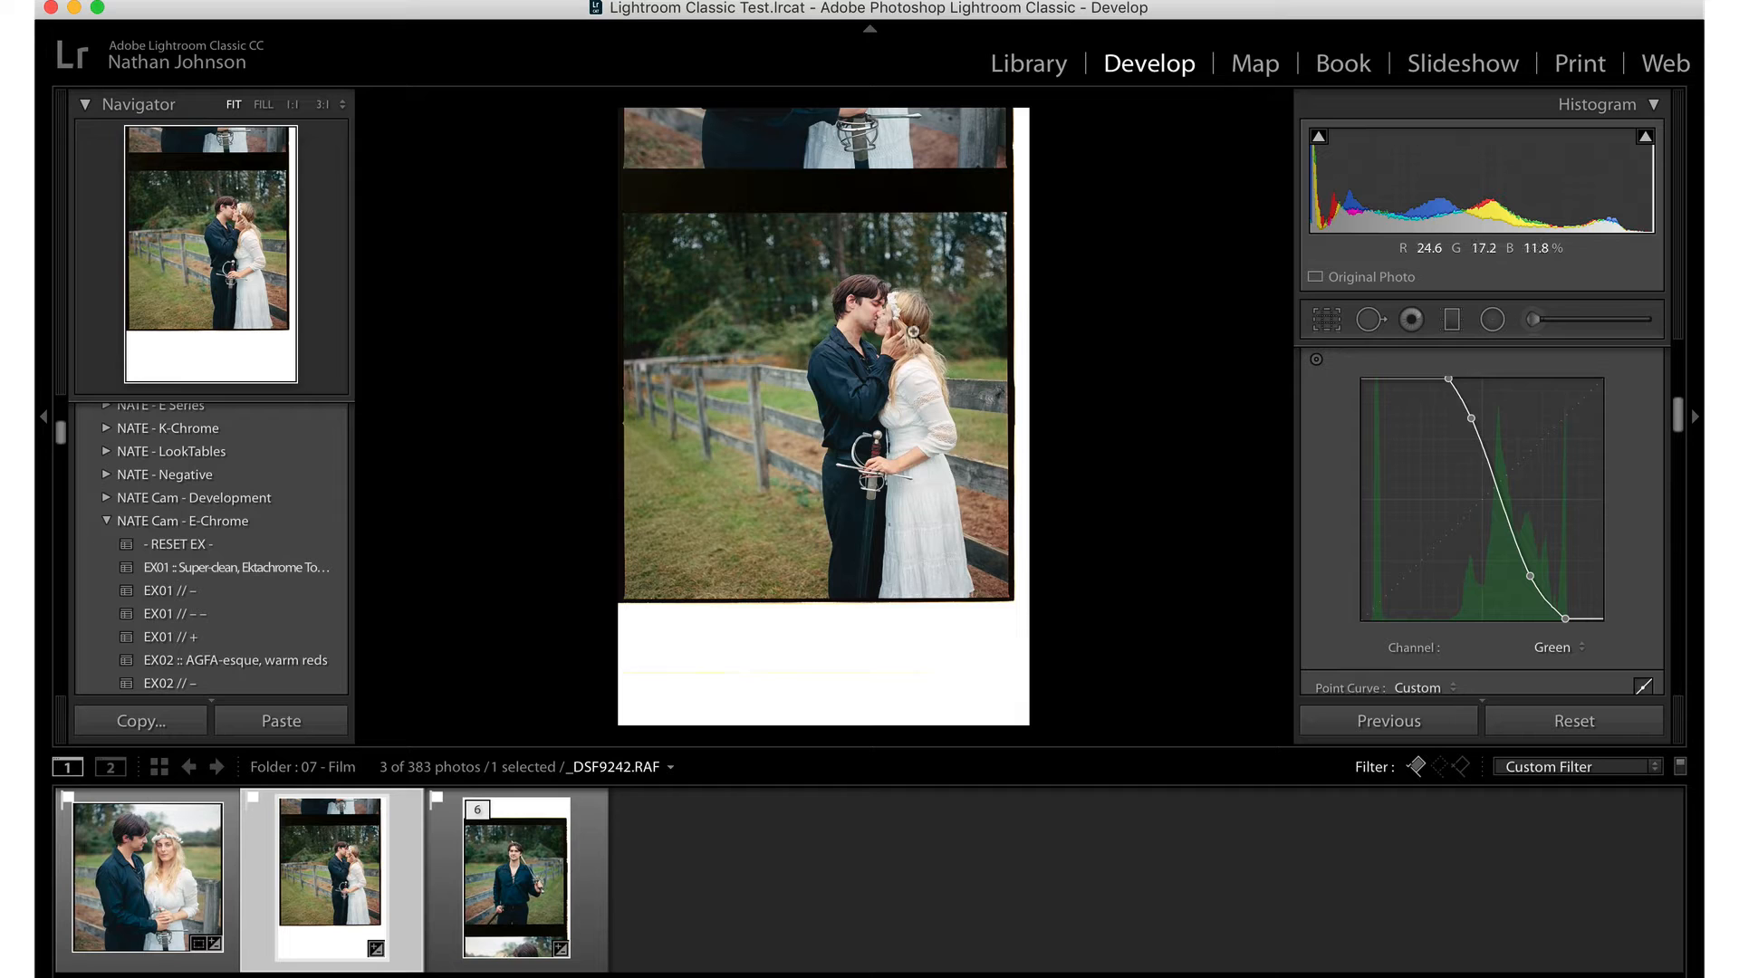
pyautogui.press('Left')
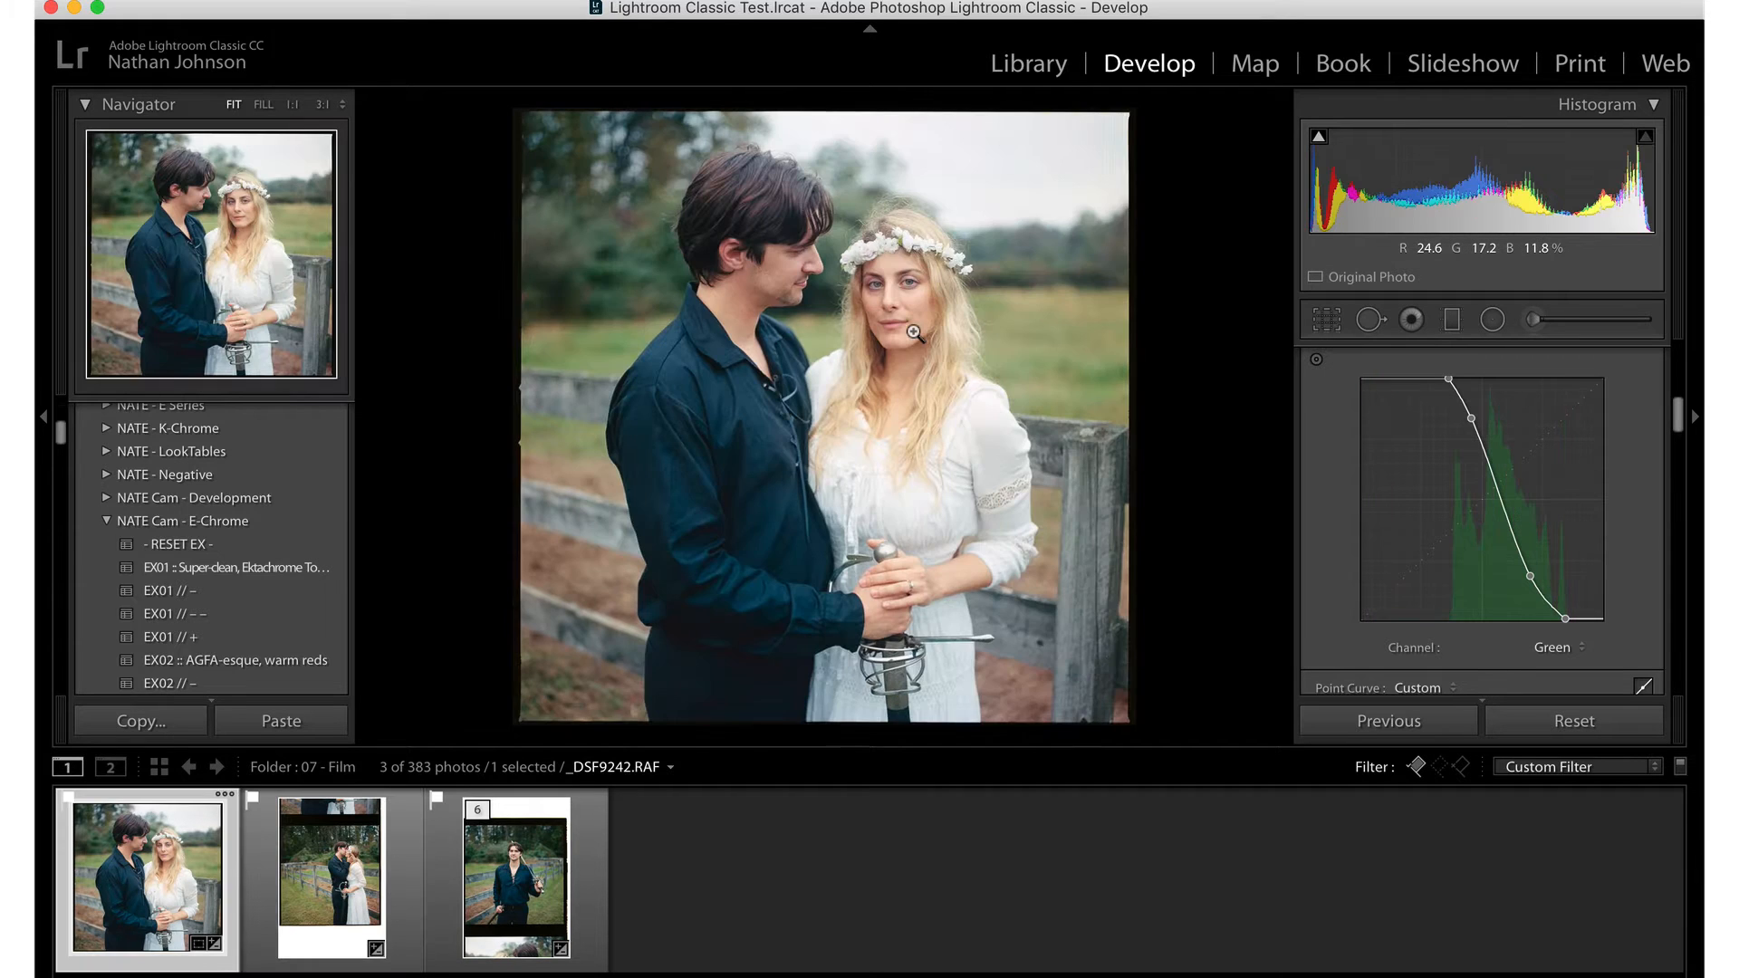
pyautogui.press('Right')
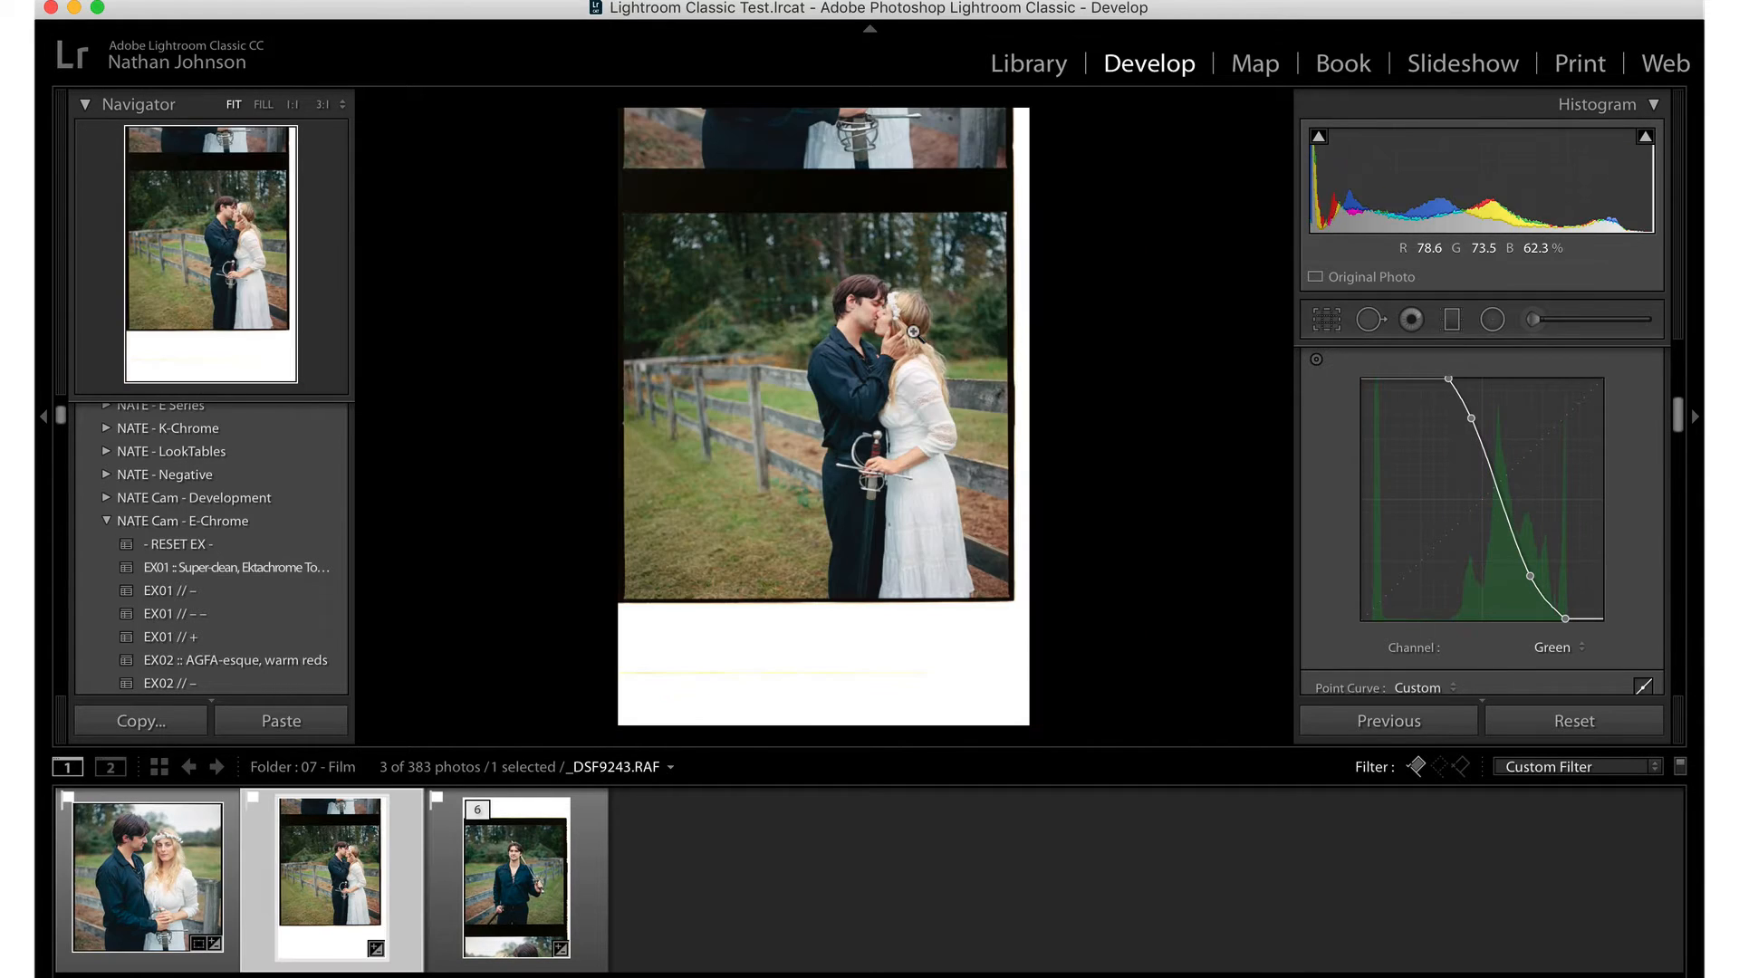
pyautogui.press('Right')
pyautogui.press('Left')
pyautogui.press('Left')
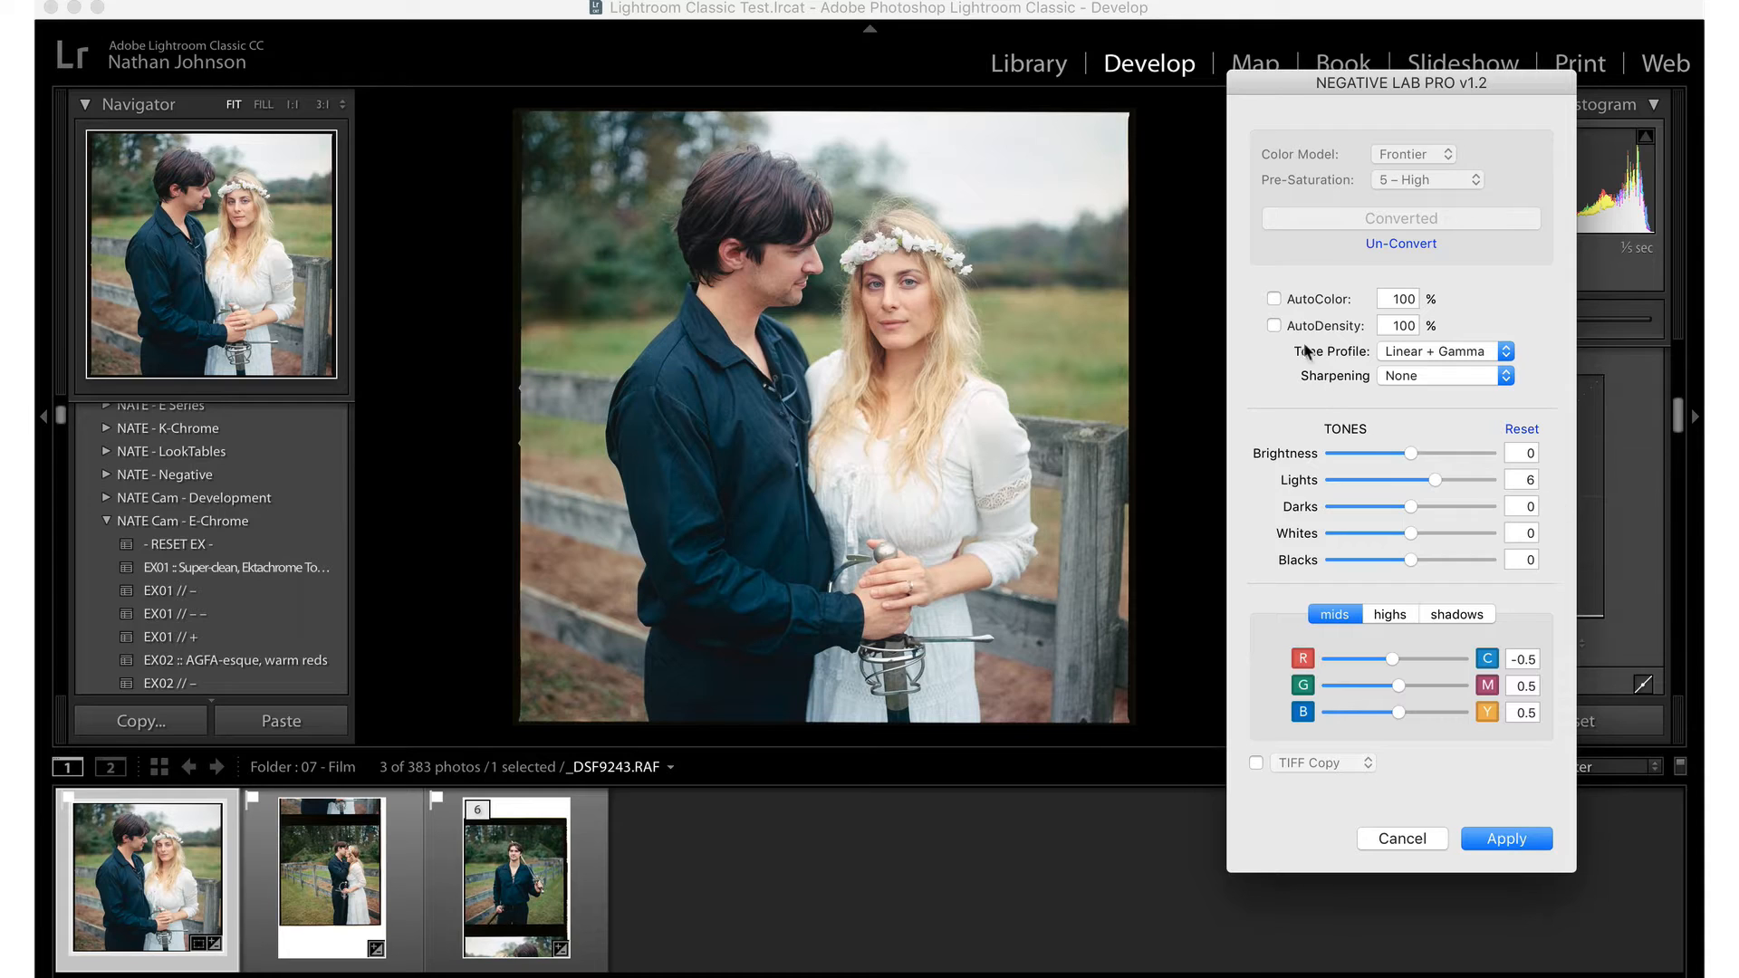
# Compare the Linear tone profile with Linear + Gamma on the couple portrait, keep Linear + Gamma, and lower the Darks
pyautogui.click(1441, 354)
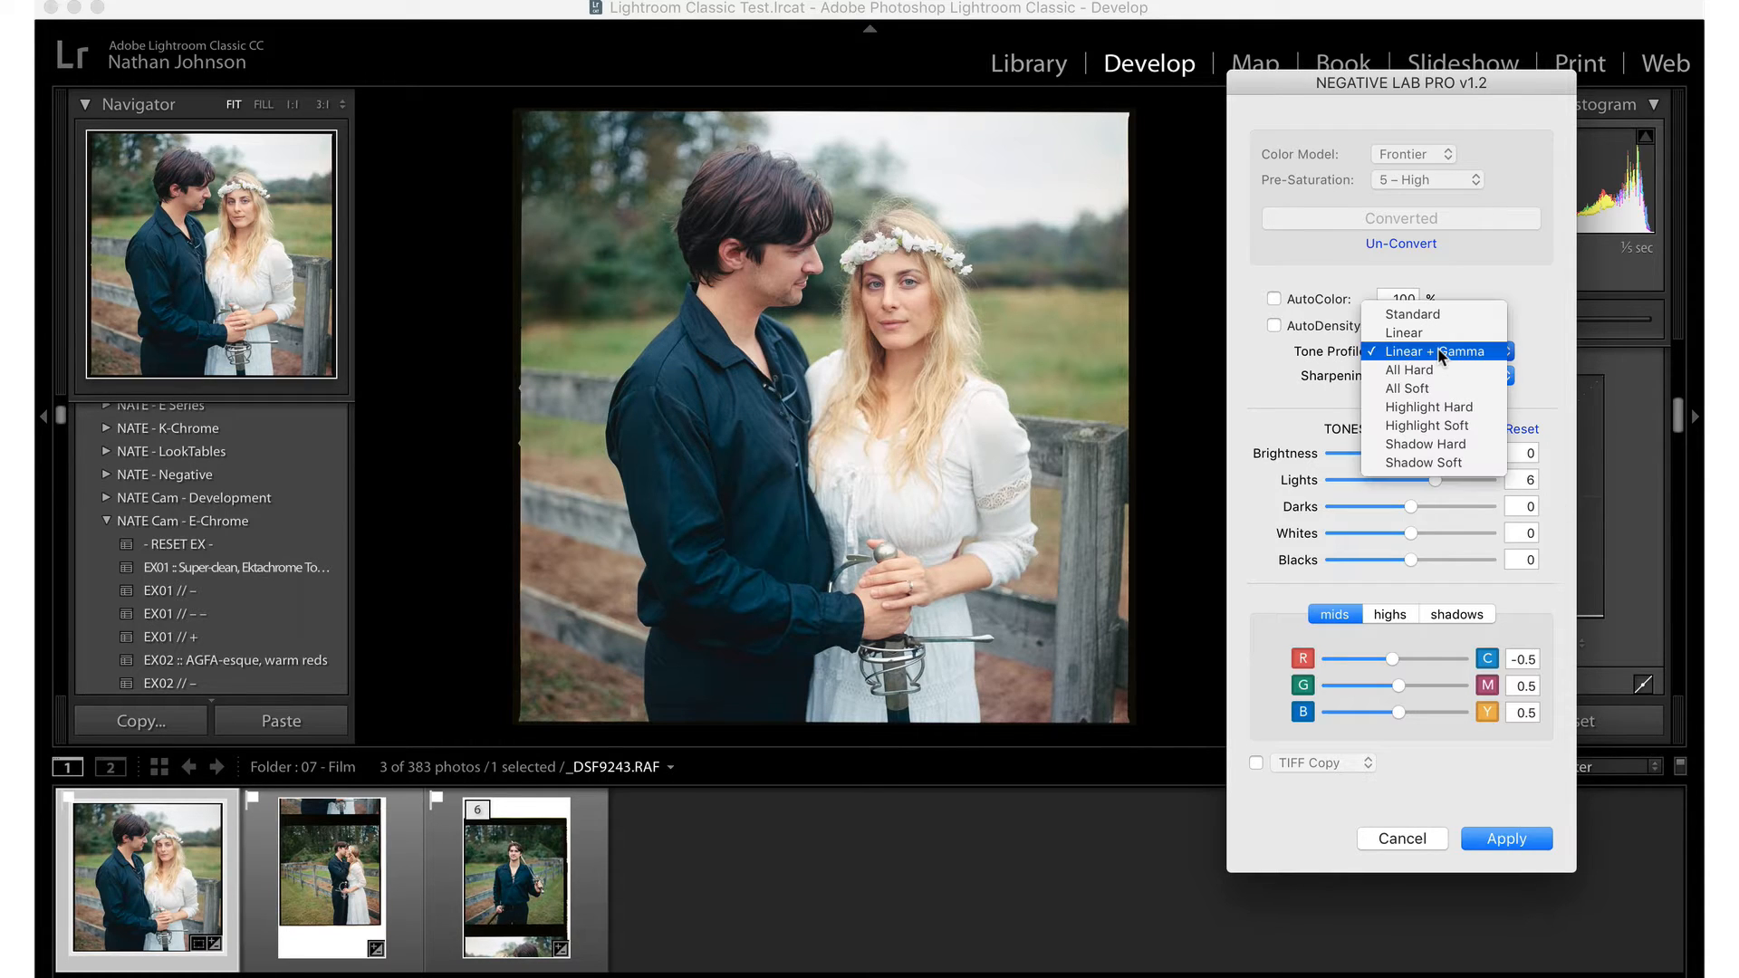
pyautogui.click(1383, 333)
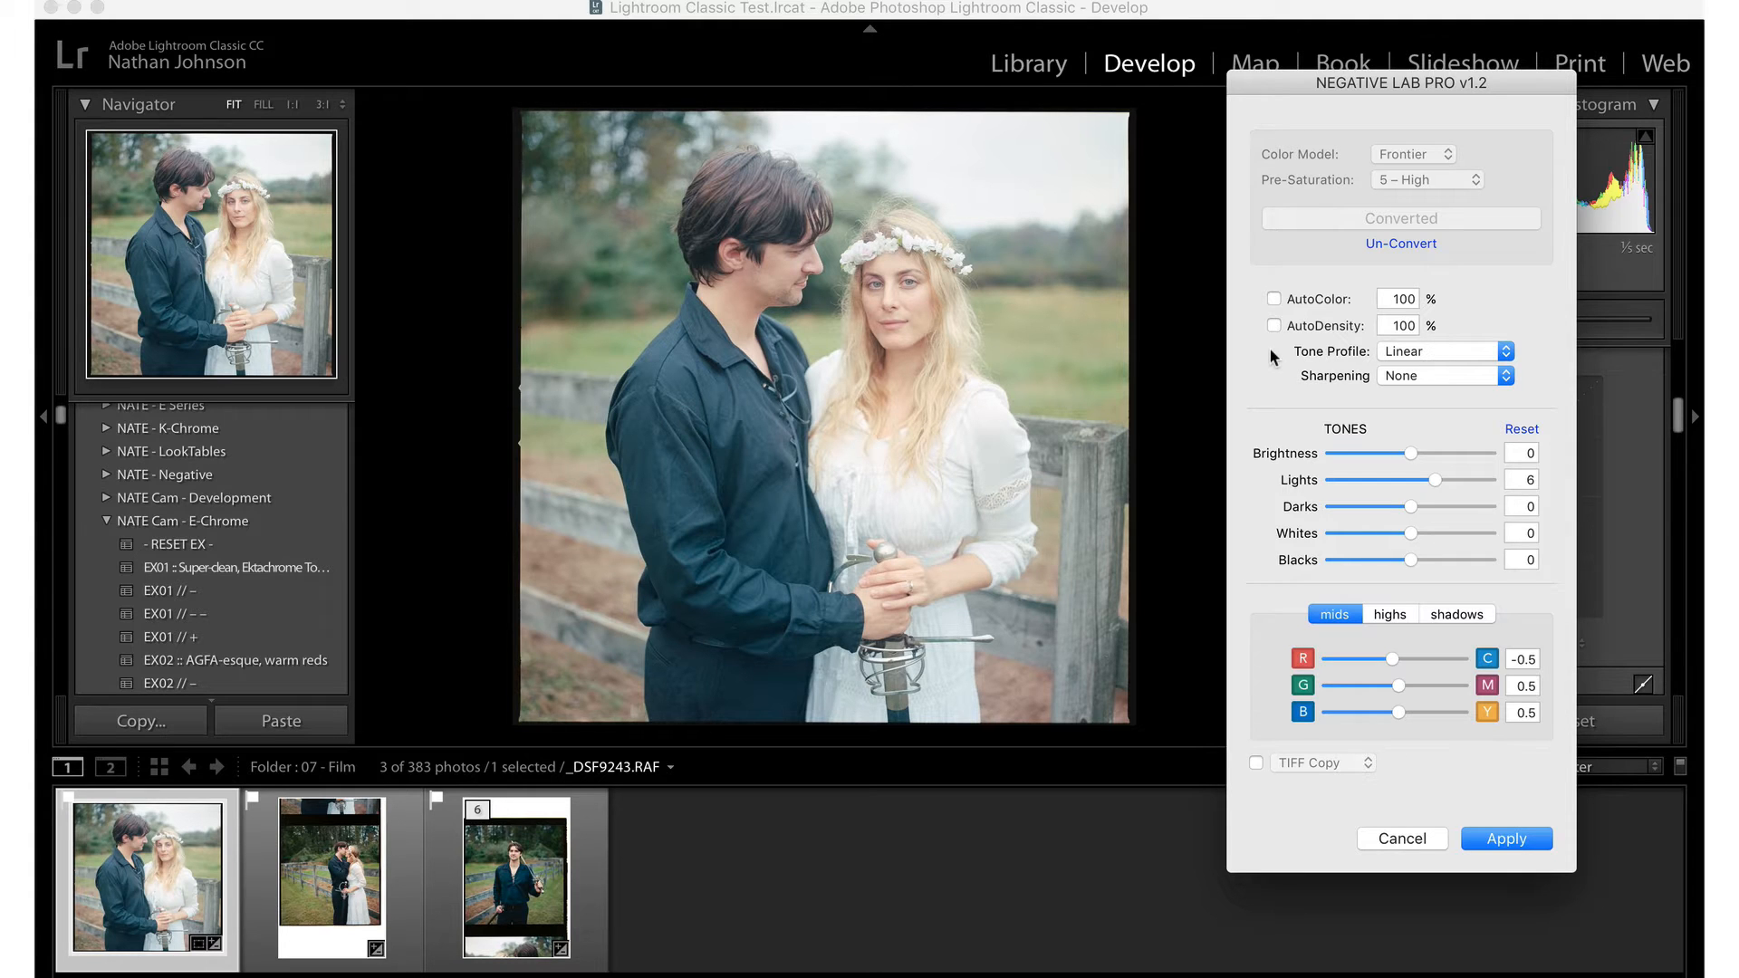
pyautogui.moveTo(1366, 350)
pyautogui.click(1402, 352)
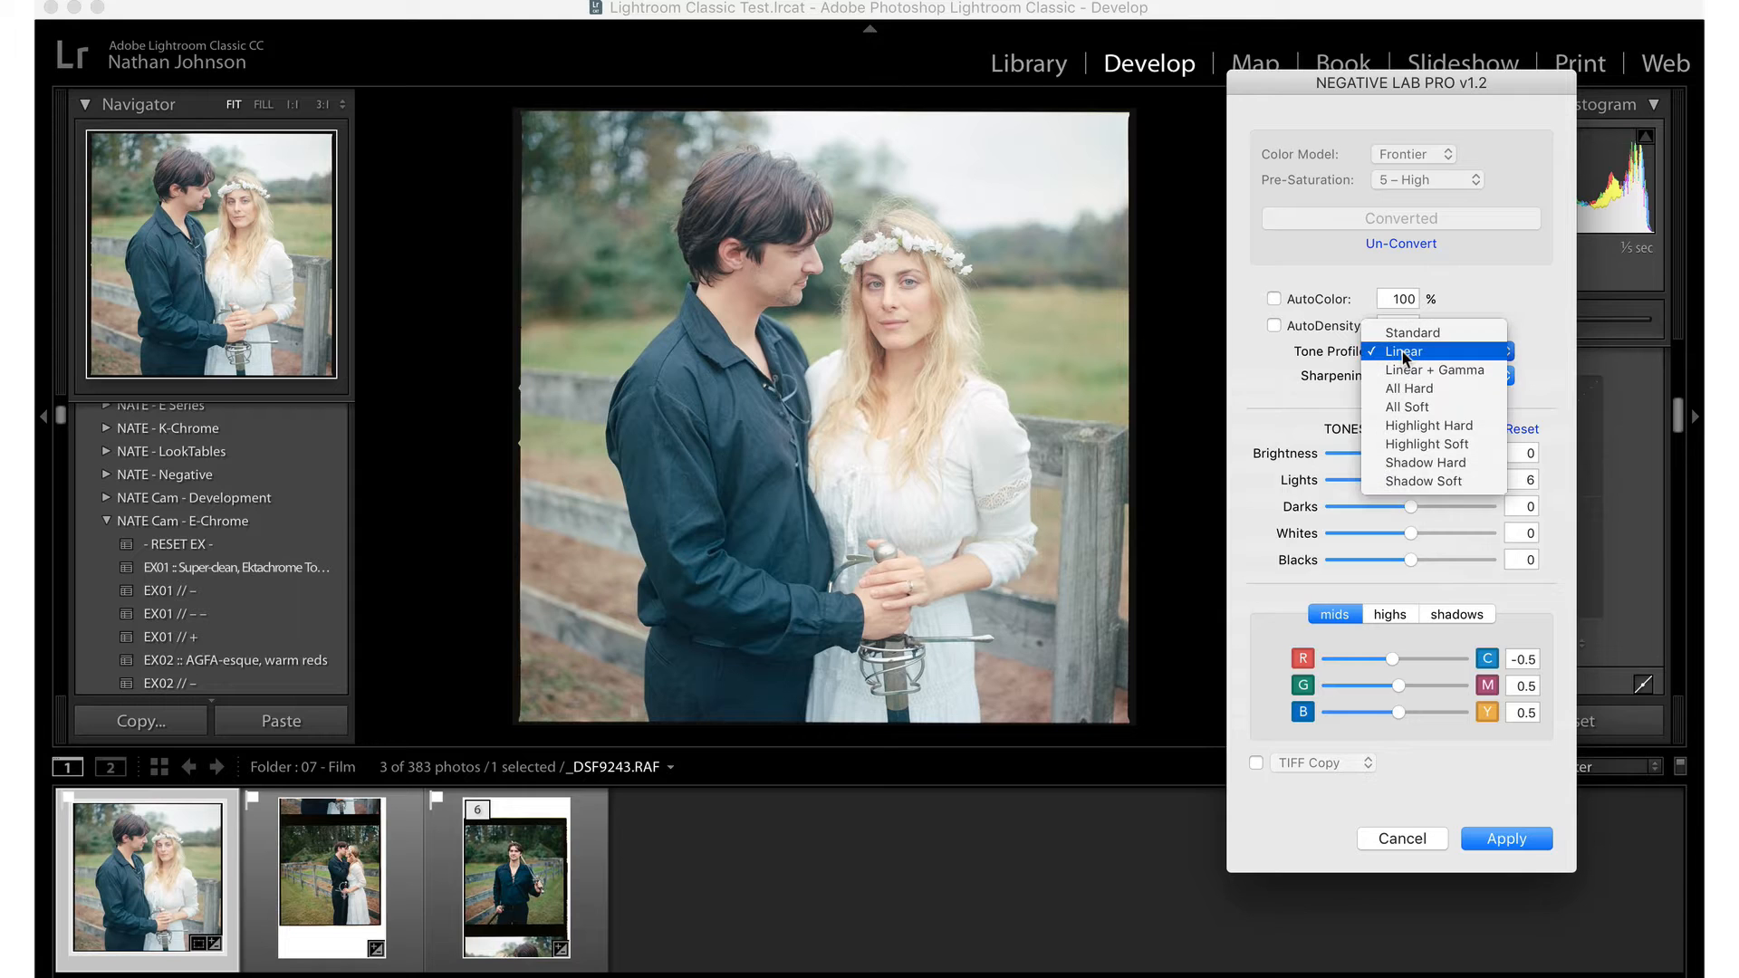
pyautogui.click(1410, 369)
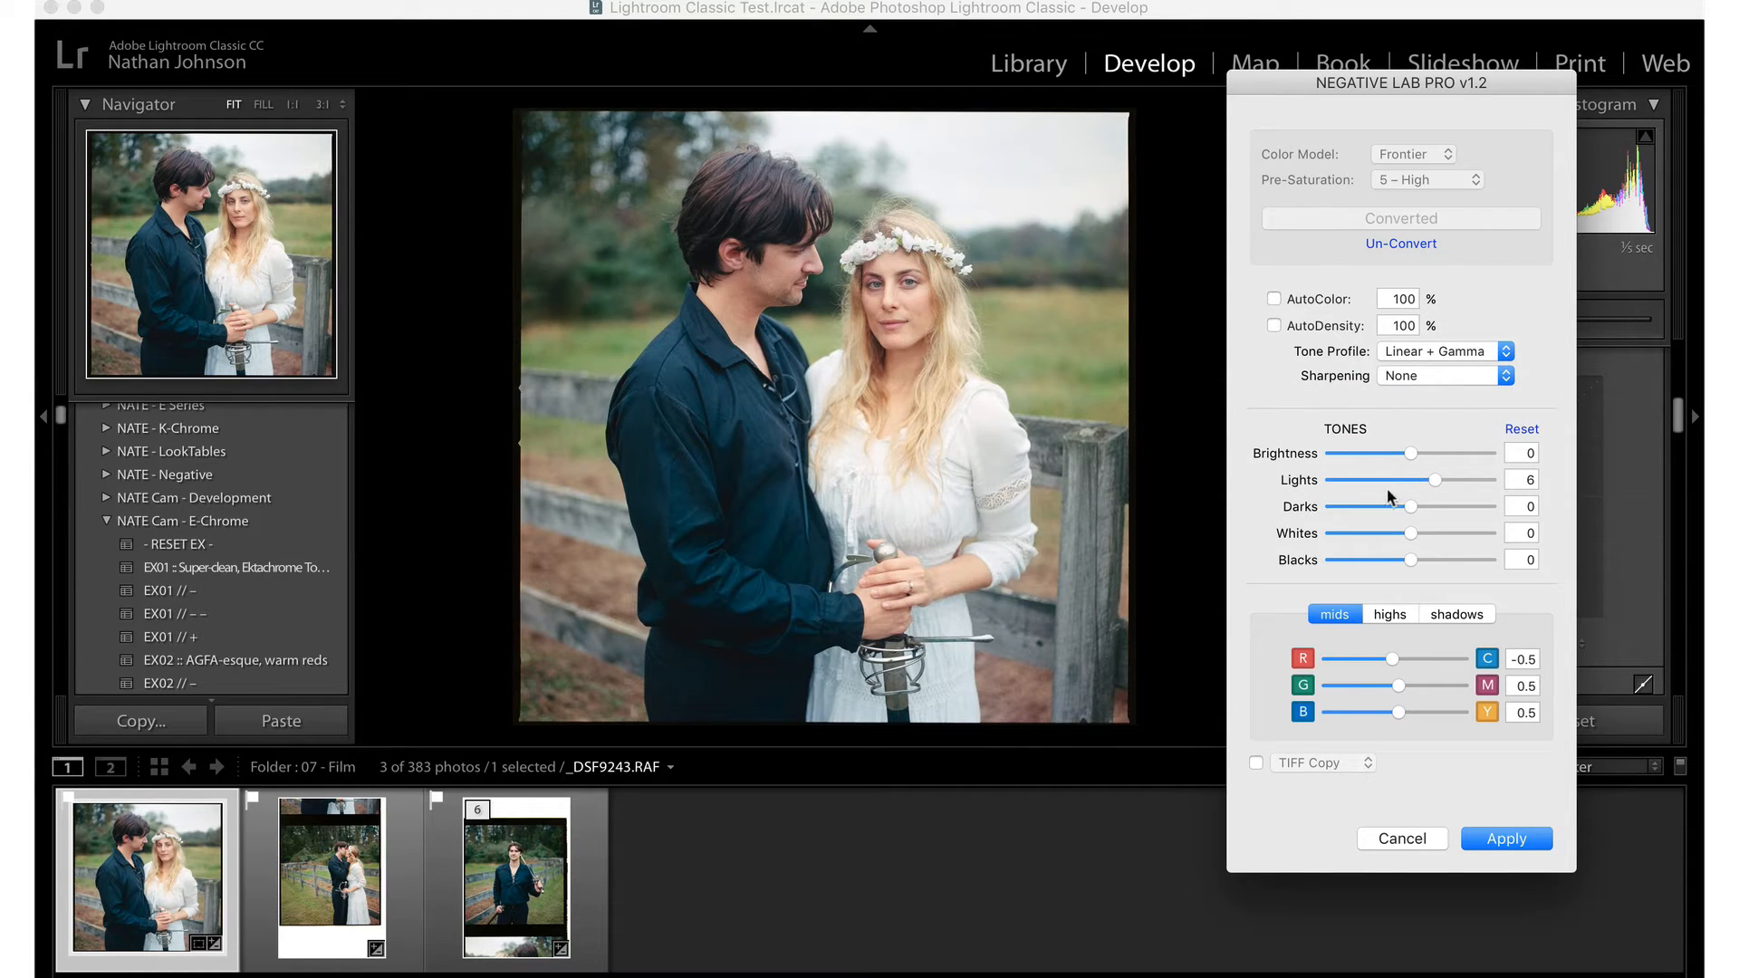
pyautogui.moveTo(1419, 504); pyautogui.dragTo(1391, 498)
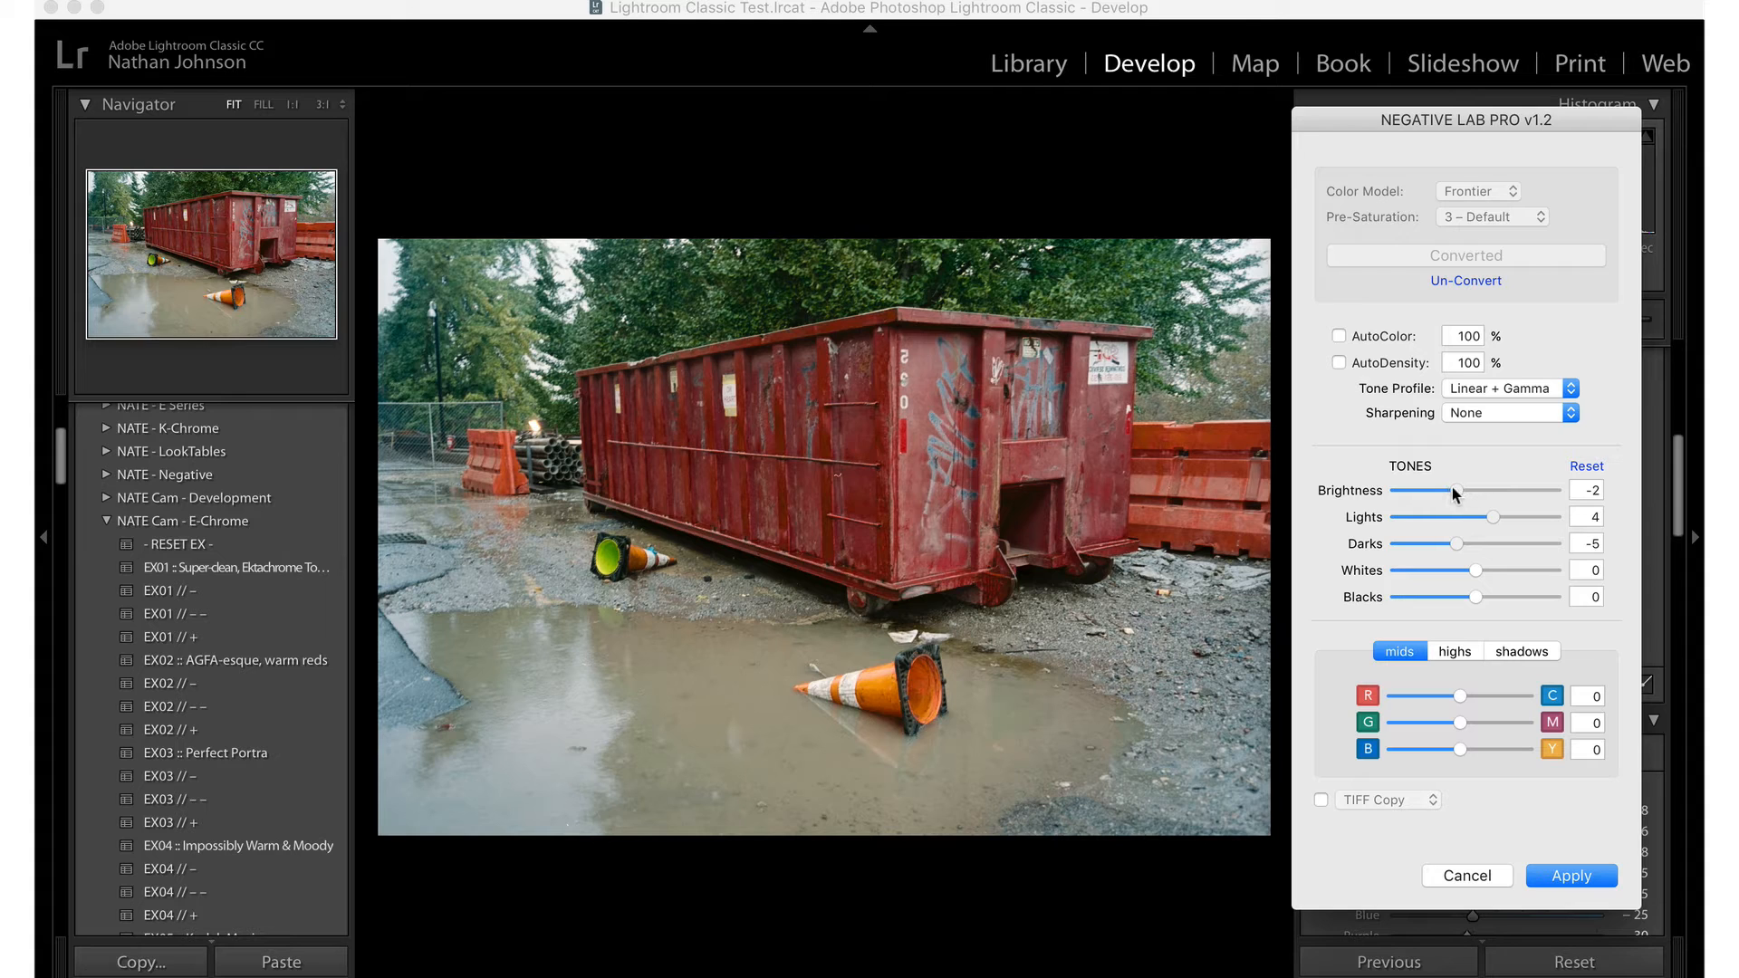
# Set the red dumpster photo's tones to Brightness 4, Lights 5 and Darks -6, and apply them
pyautogui.moveTo(1452, 487); pyautogui.dragTo(1405, 485)
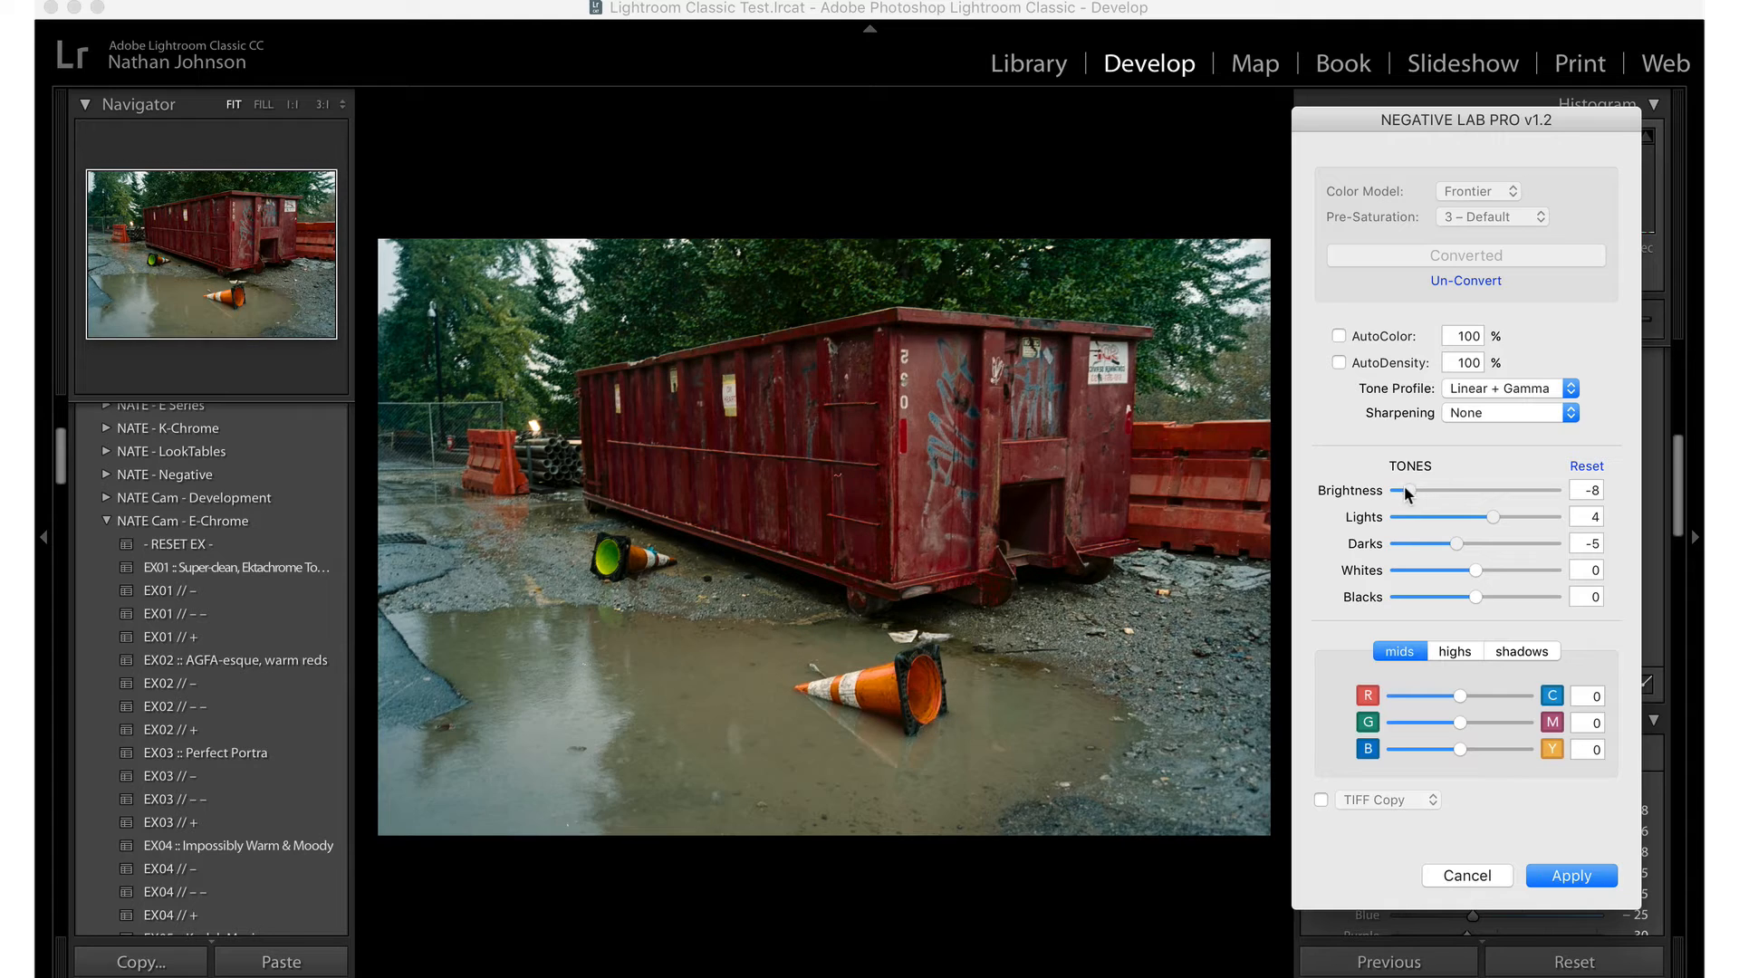
pyautogui.moveTo(1424, 490); pyautogui.dragTo(1464, 489)
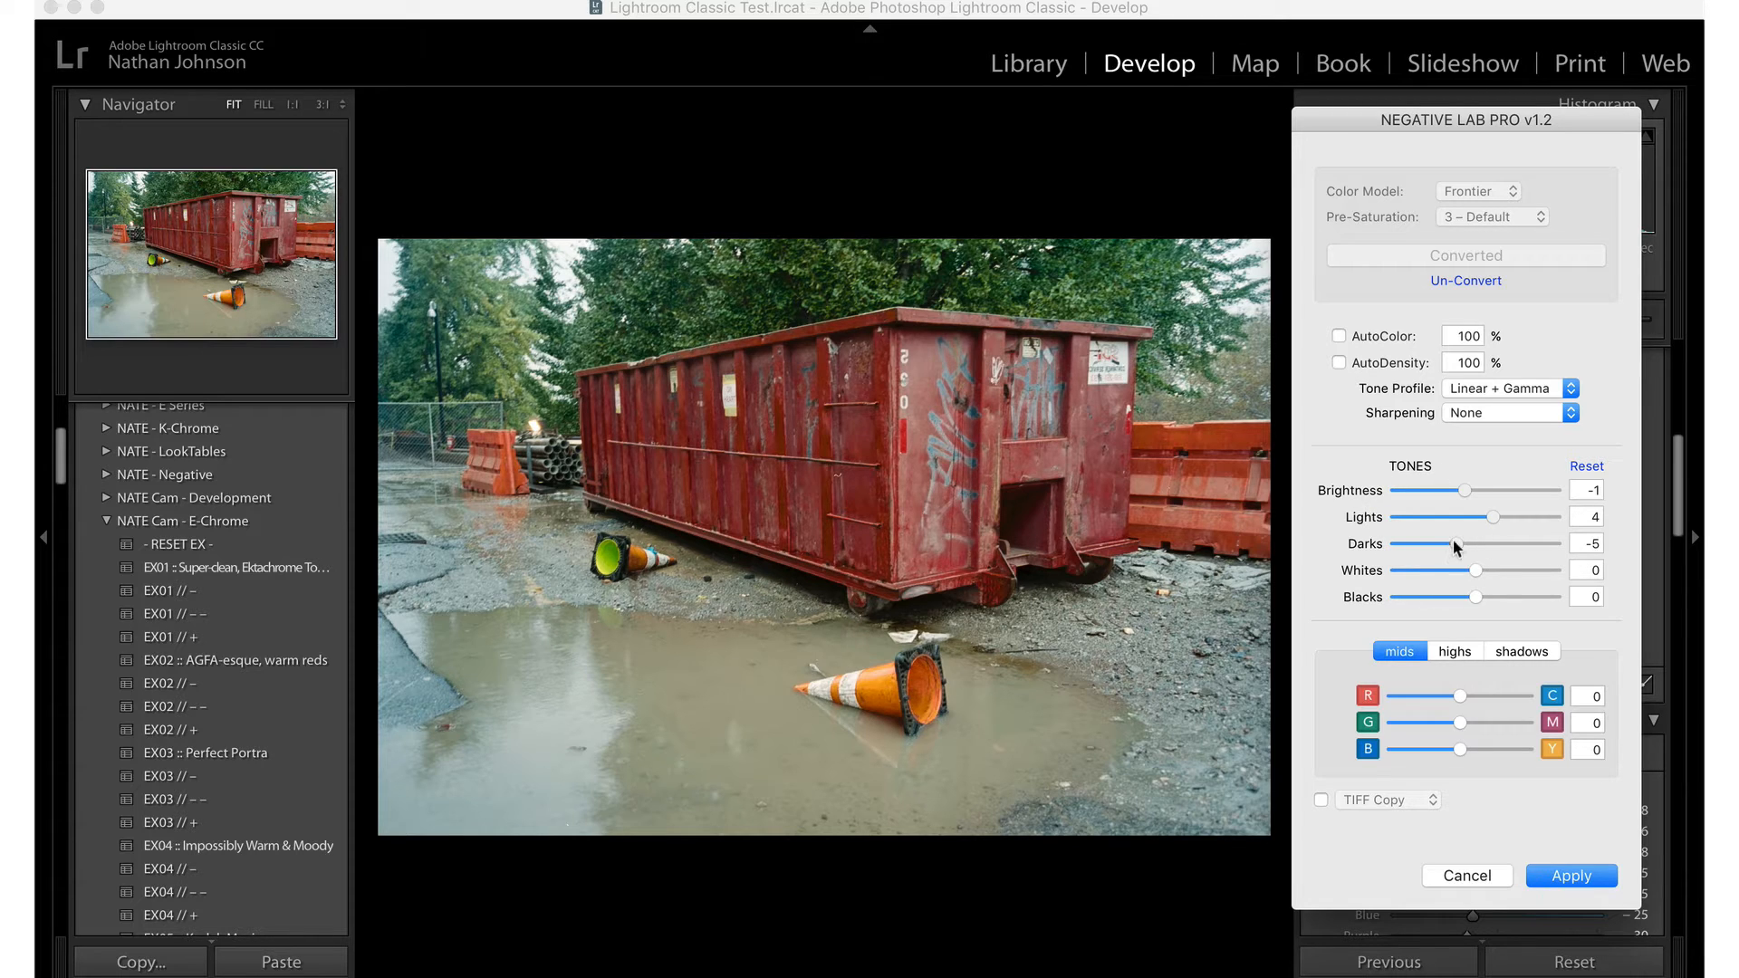
pyautogui.moveTo(1454, 542)
pyautogui.mouseDown()
pyautogui.moveTo(1414, 541)
pyautogui.moveTo(1491, 521)
pyautogui.moveTo(1508, 486)
pyautogui.moveTo(1450, 538)
pyautogui.mouseUp()
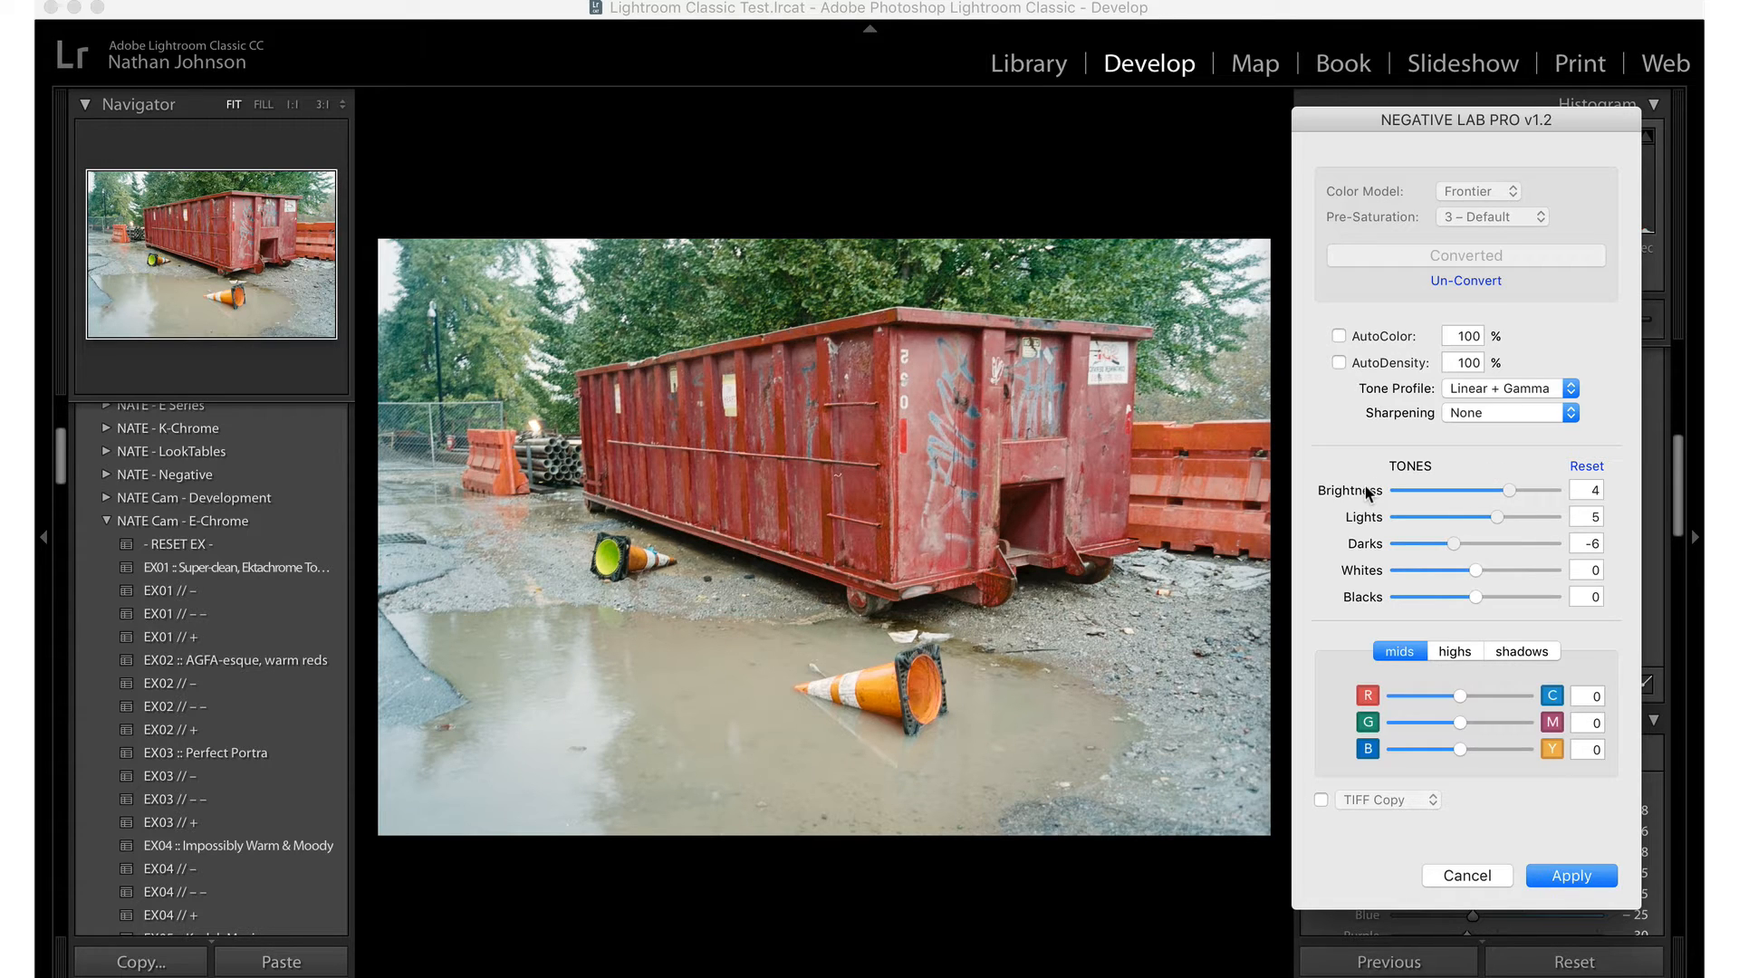
pyautogui.click(1588, 880)
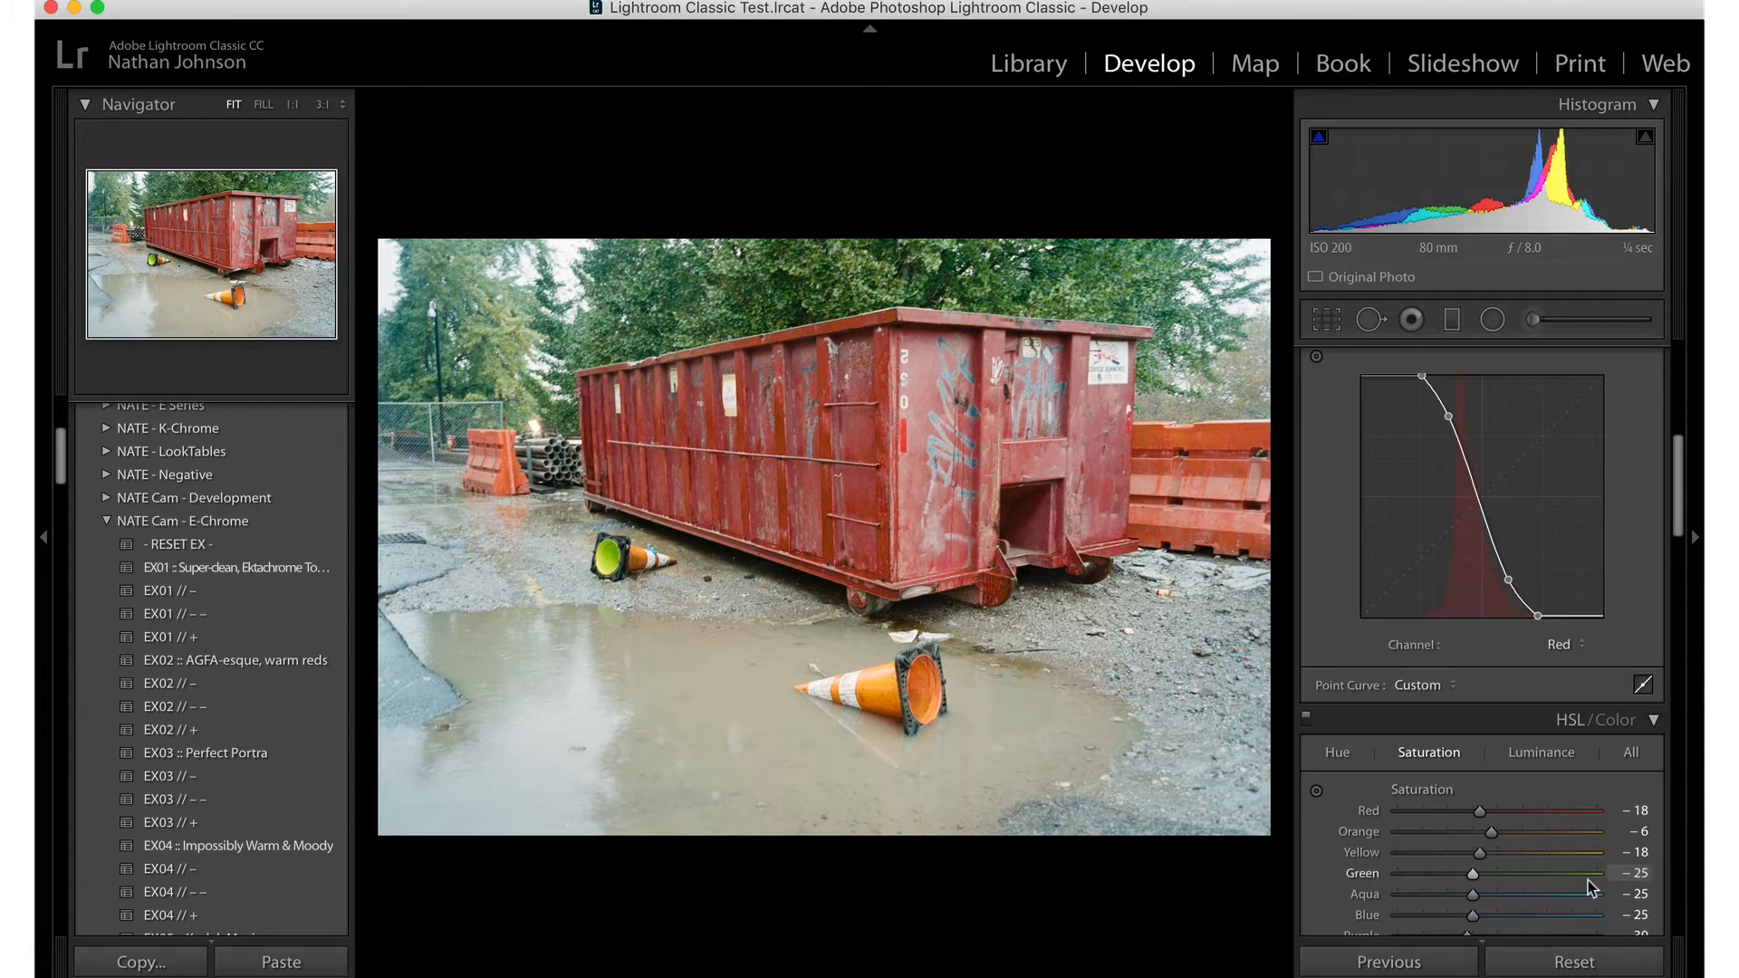
# Open the autumn path photo in Negative Lab Pro and set Brightness to 2, Lights to 9 and Darks to -5
pyautogui.press('Right')
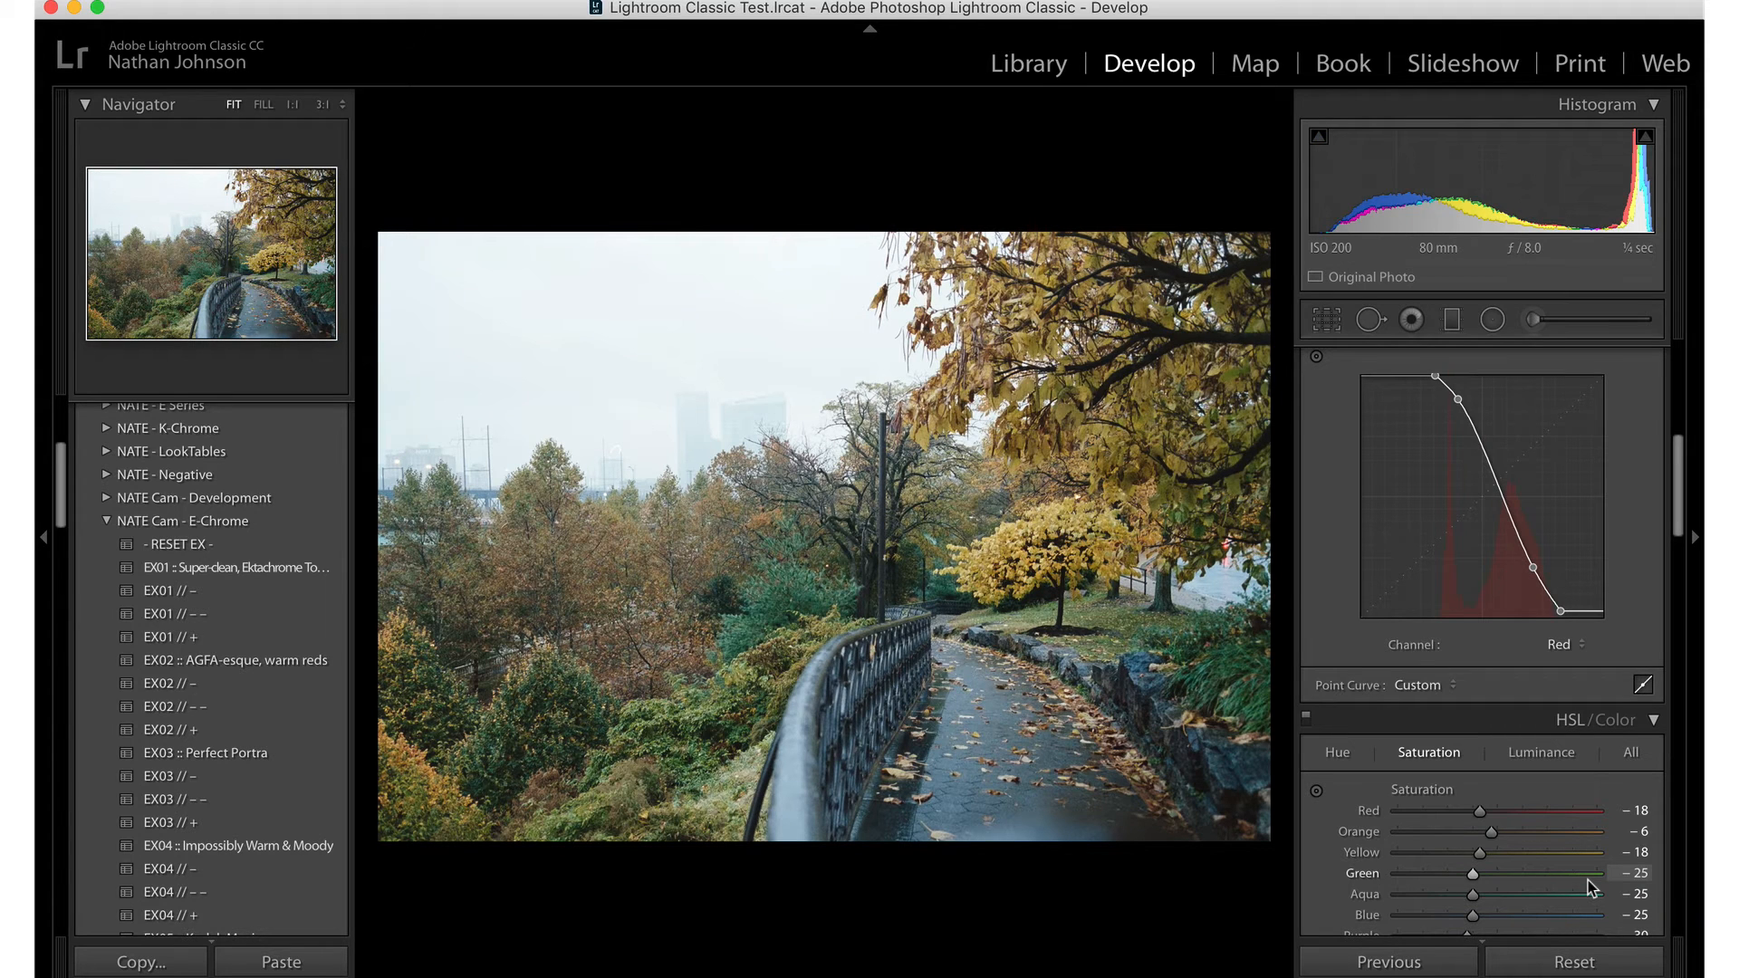
pyautogui.hotkey('ctrl', 'n')
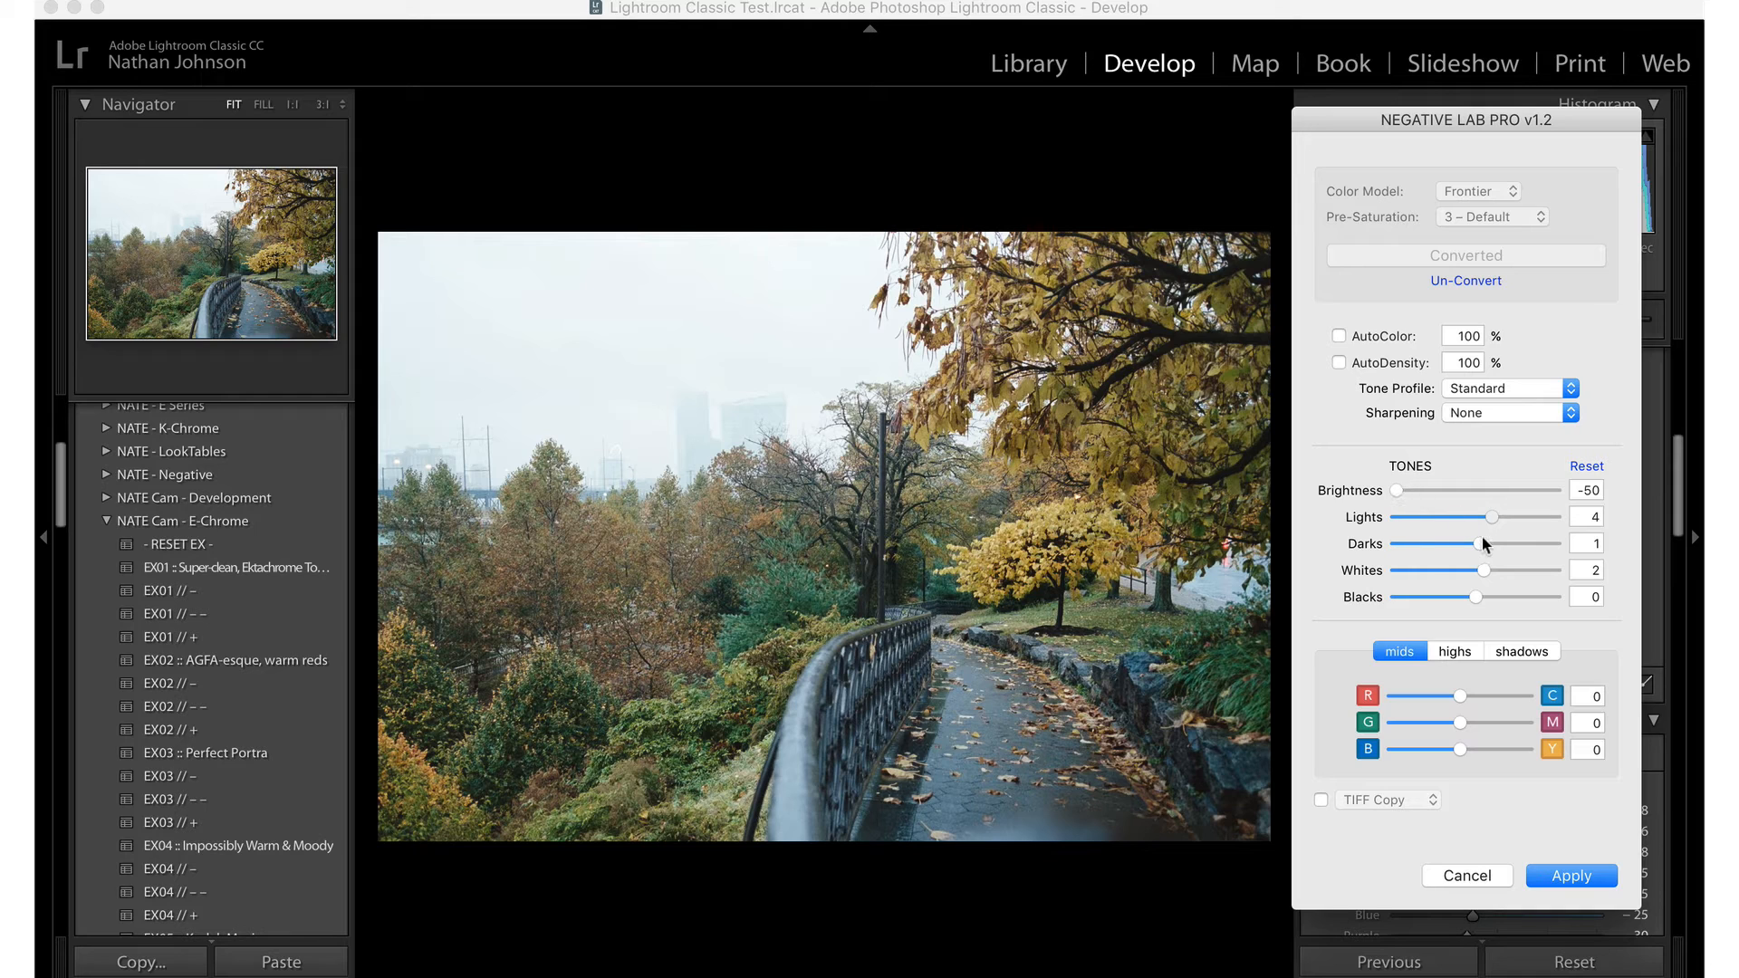
pyautogui.moveTo(1486, 517)
pyautogui.mouseDown()
pyautogui.moveTo(1529, 514)
pyautogui.moveTo(1417, 517)
pyautogui.moveTo(1517, 518)
pyautogui.moveTo(1429, 541)
pyautogui.moveTo(1465, 543)
pyautogui.mouseUp()
pyautogui.moveTo(1399, 490); pyautogui.dragTo(1454, 538)
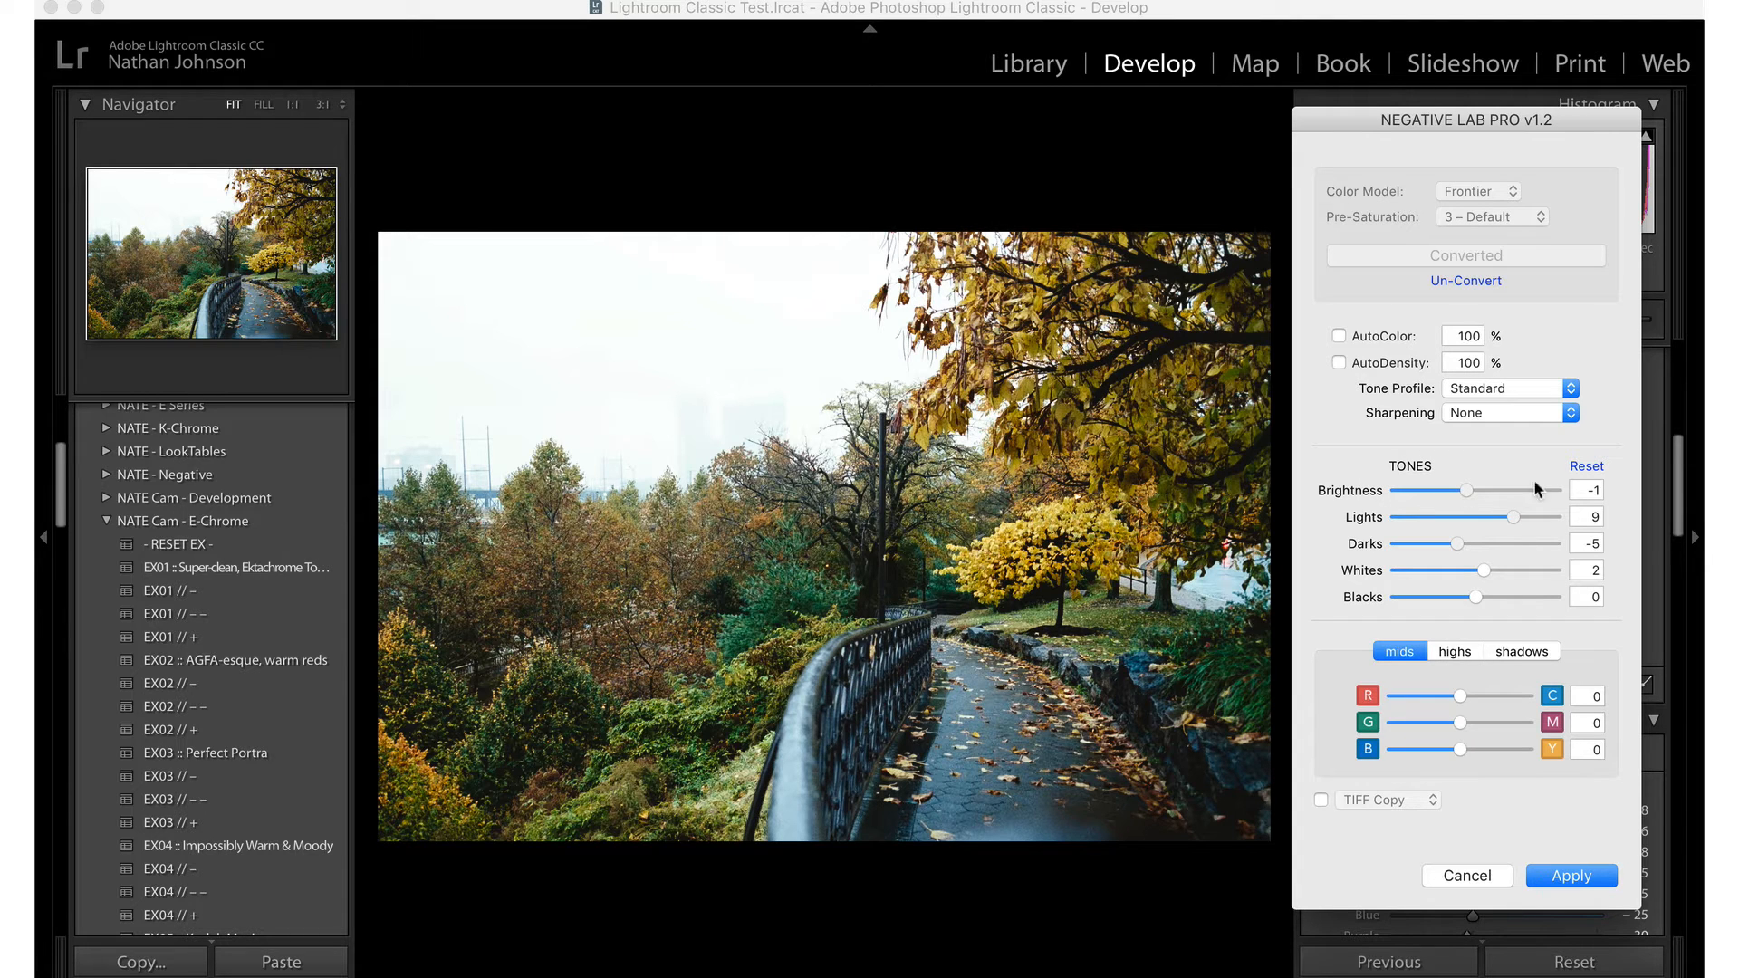
pyautogui.moveTo(1466, 490)
pyautogui.mouseDown()
pyautogui.moveTo(1392, 495)
pyautogui.moveTo(1492, 490)
pyautogui.mouseUp()
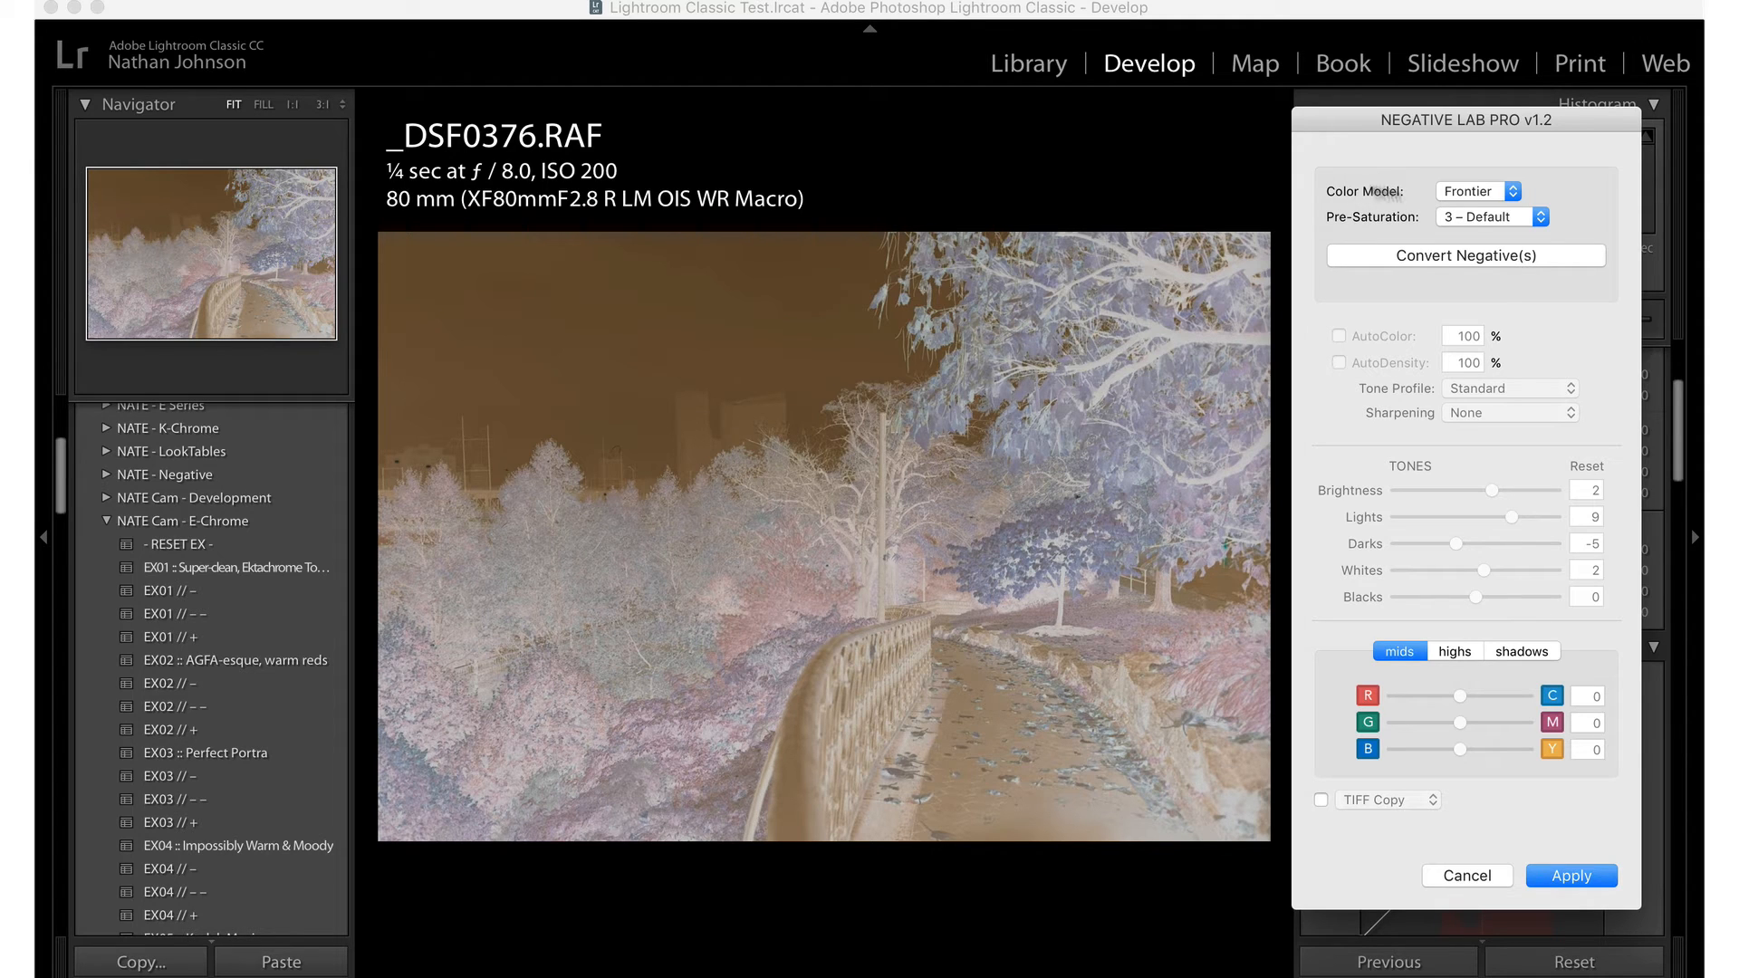
# Set the autumn path negative's color model to Basic and apply it without converting the negative
pyautogui.click(1499, 190)
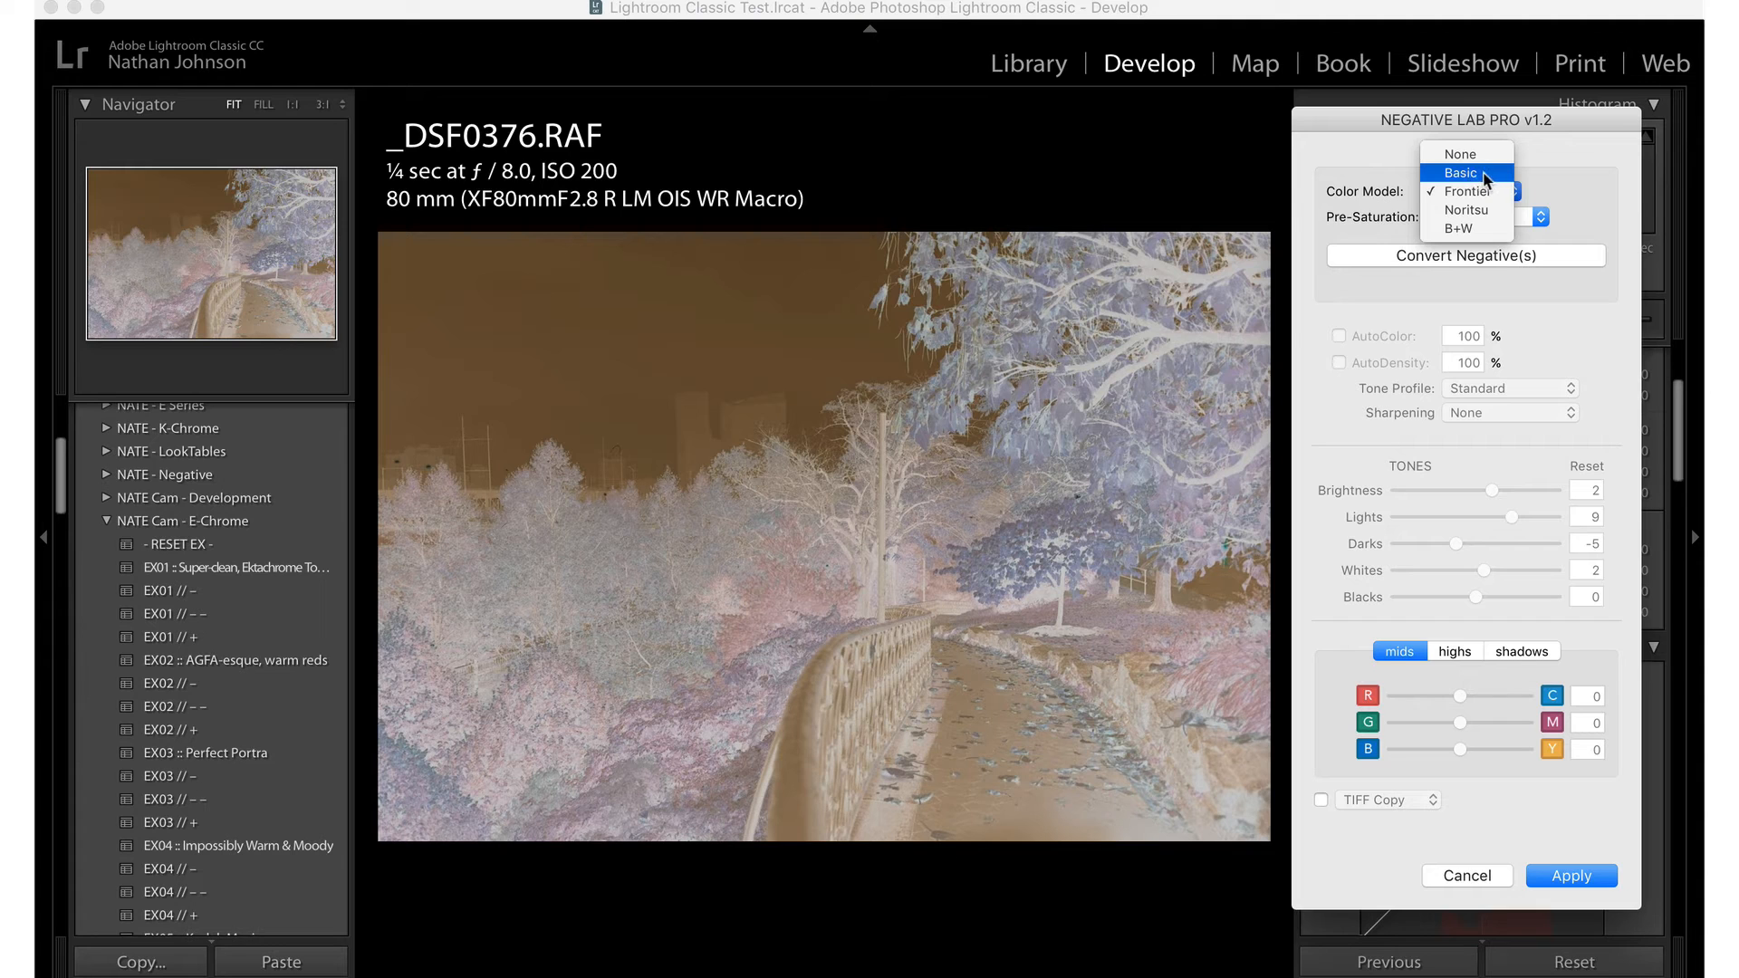
pyautogui.click(1486, 172)
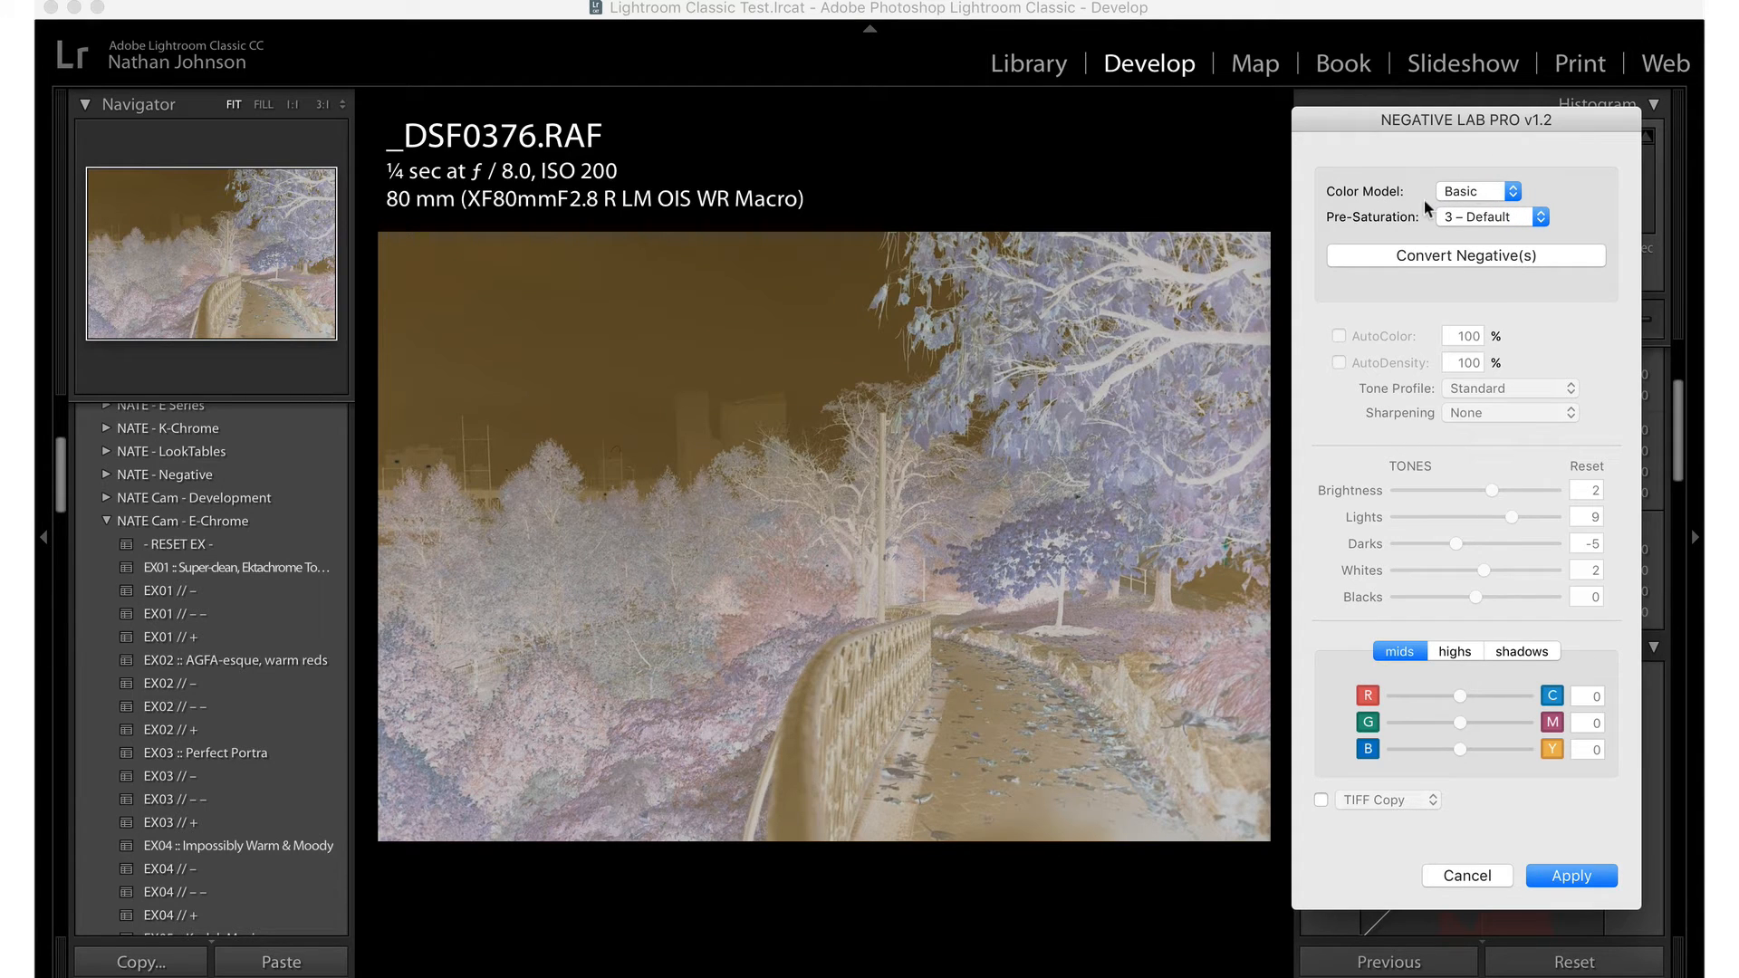
pyautogui.moveTo(1451, 120); pyautogui.dragTo(1037, 117)
pyautogui.click(1154, 880)
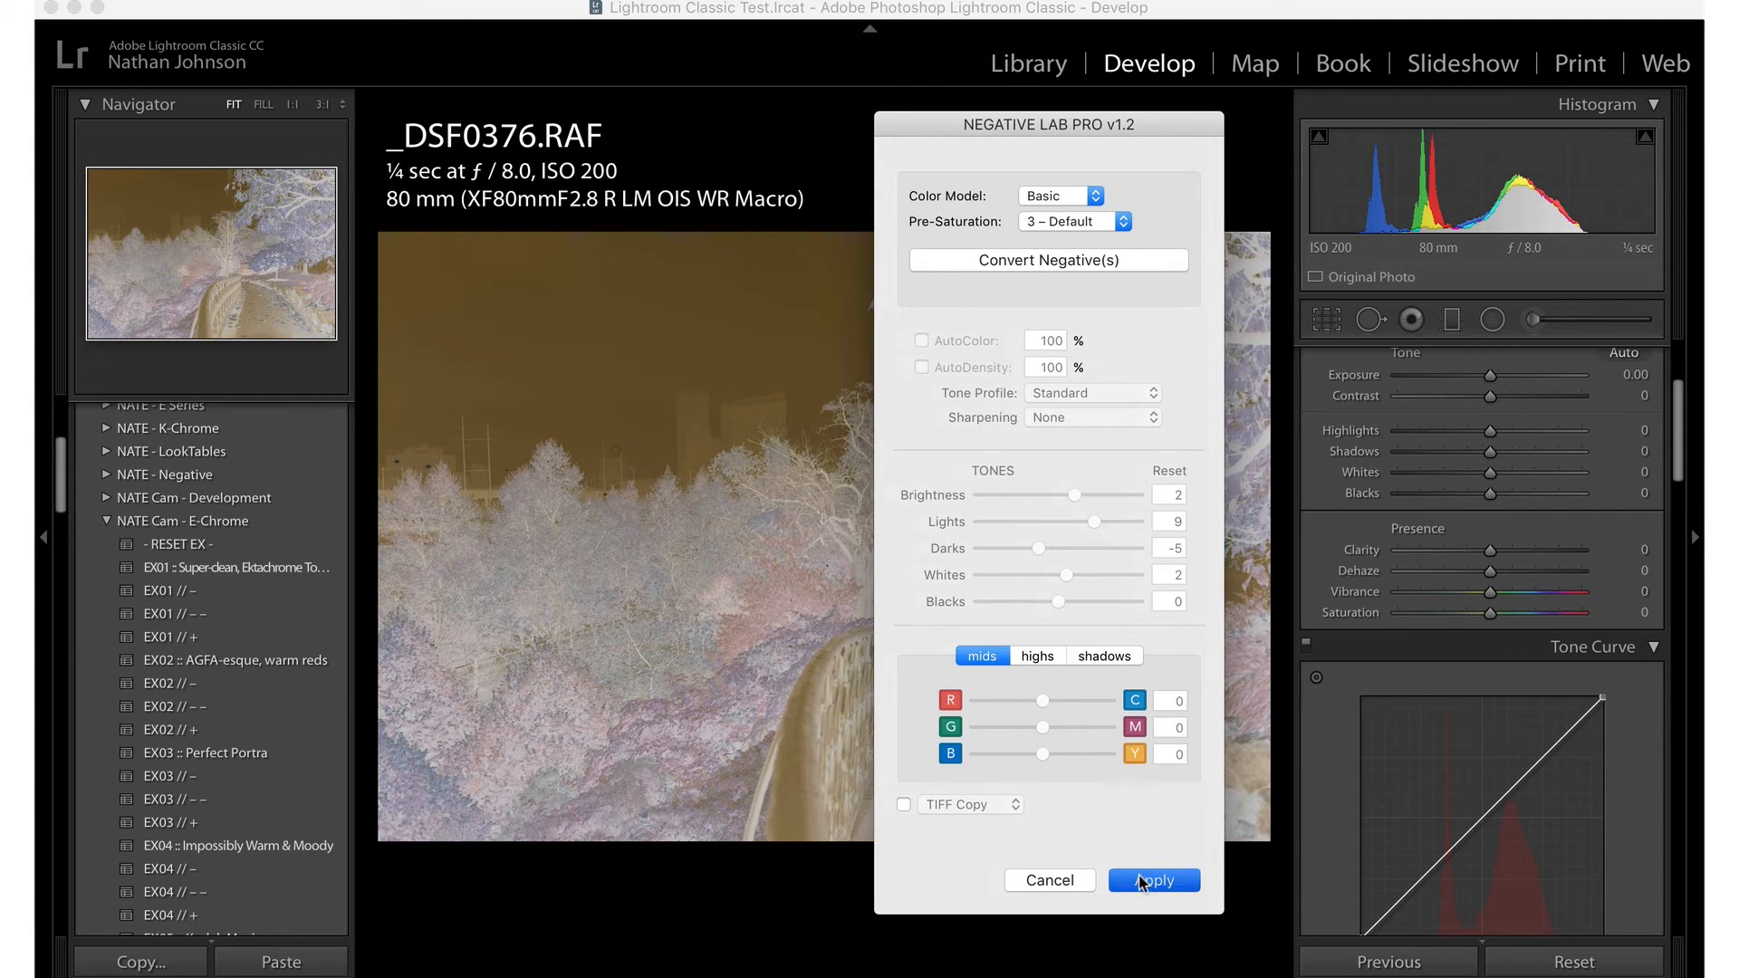
pyautogui.scroll(5, 1463, 471)
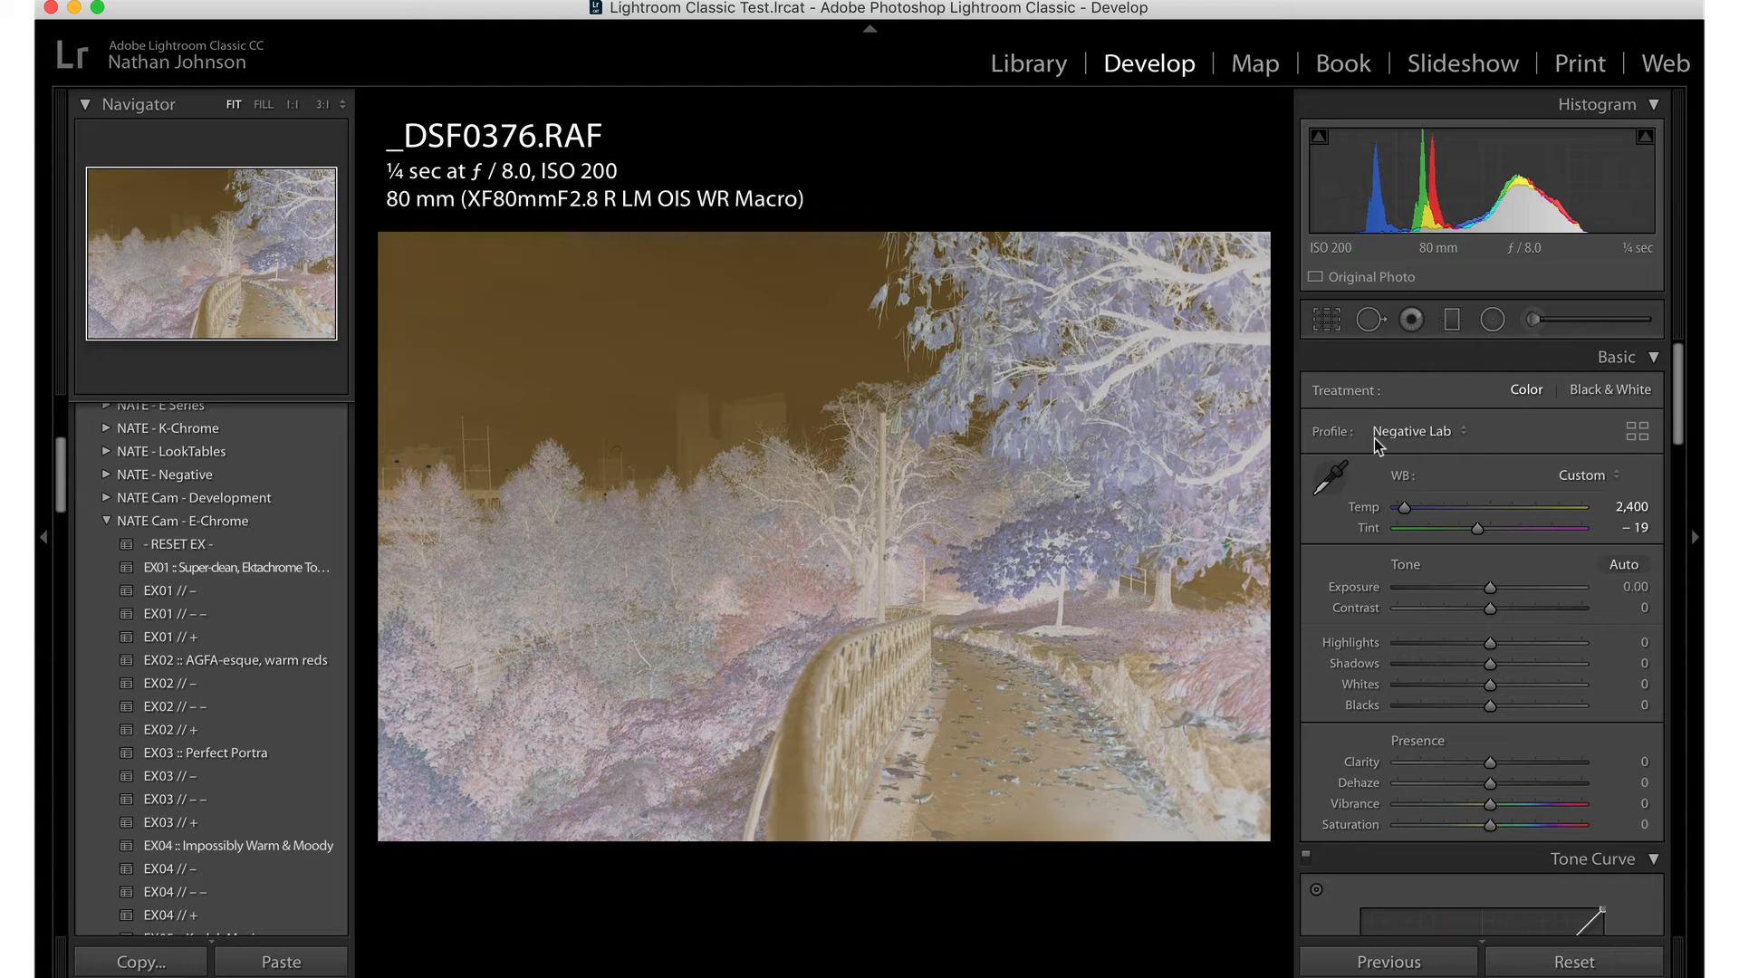
# Reopen Negative Lab Pro, convert the autumn path negative with the Basic color model and 3 – Default pre-saturation, and apply the conversion
pyautogui.hotkey('ctrl', 'n')
pyautogui.click(1061, 196)
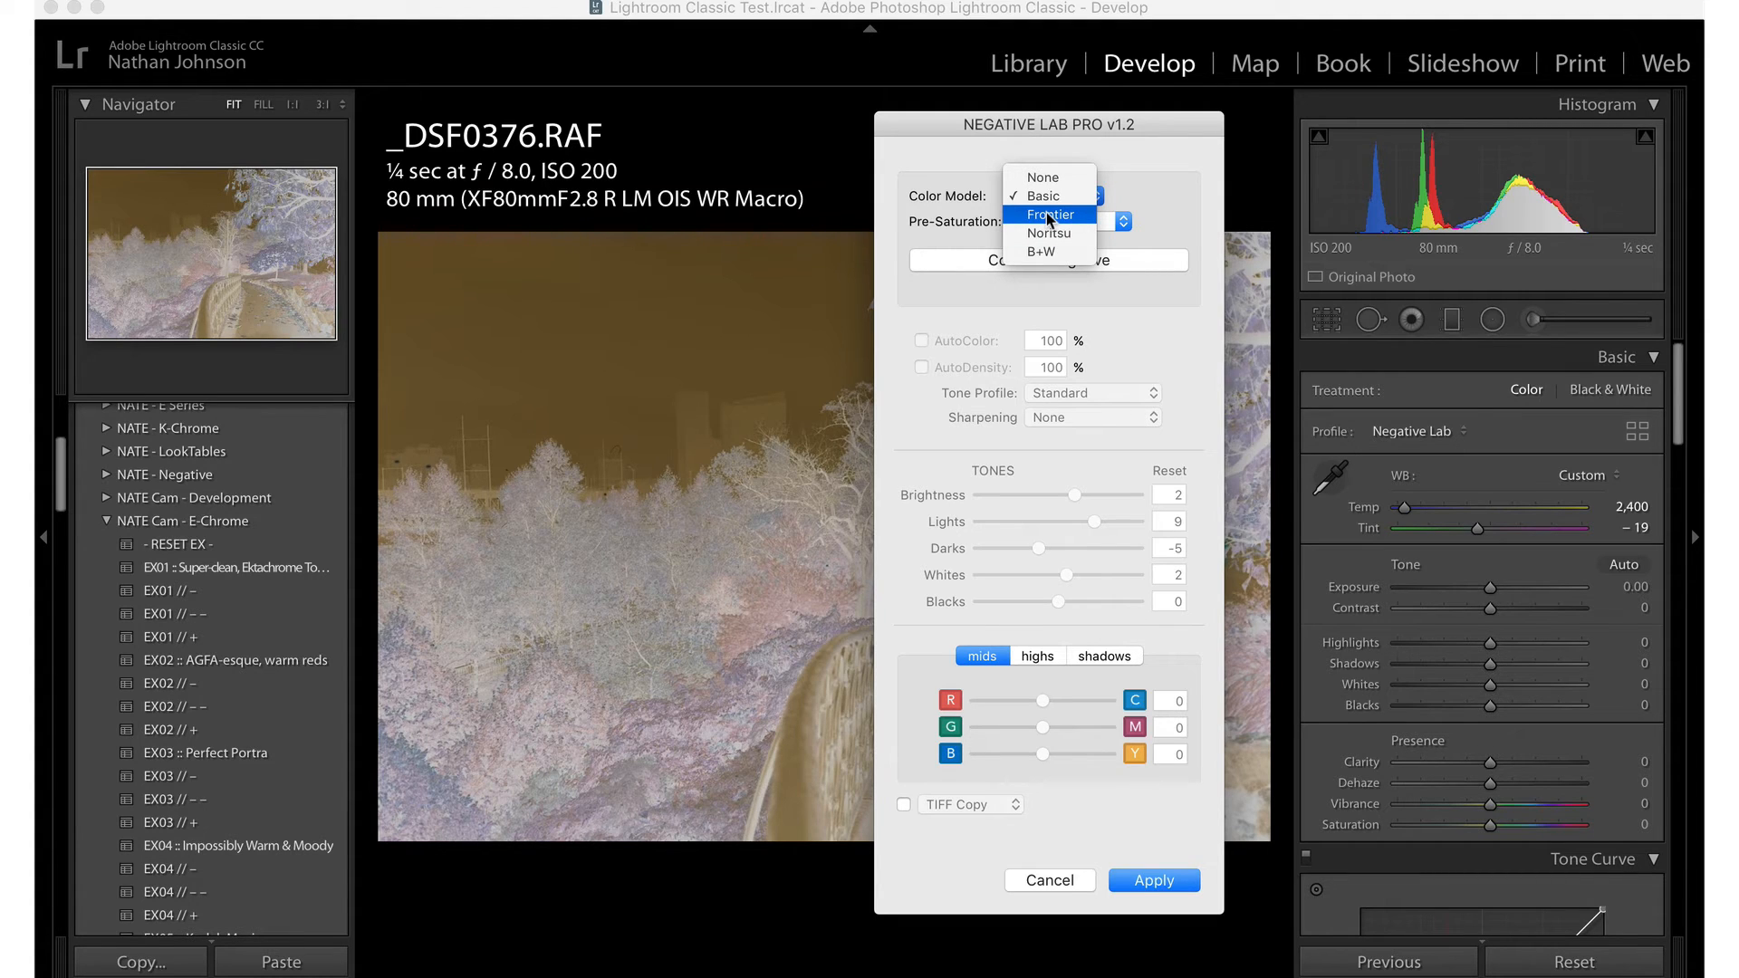
pyautogui.click(1055, 197)
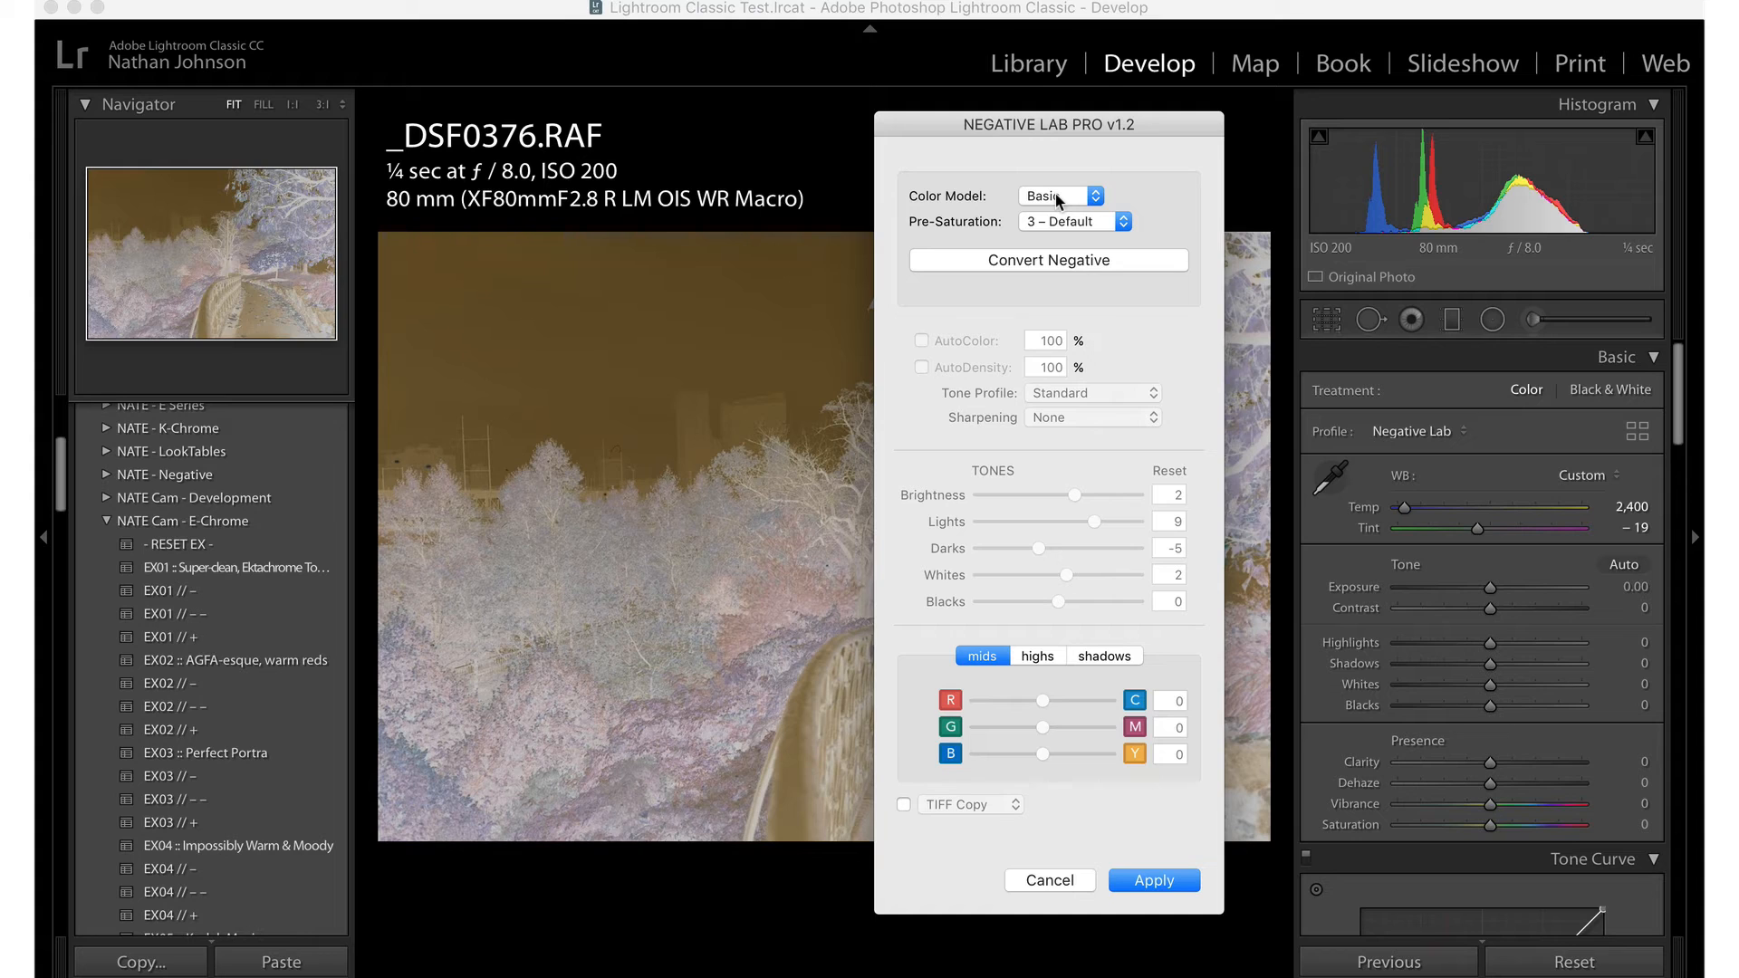
pyautogui.moveTo(1030, 123); pyautogui.dragTo(1138, 127)
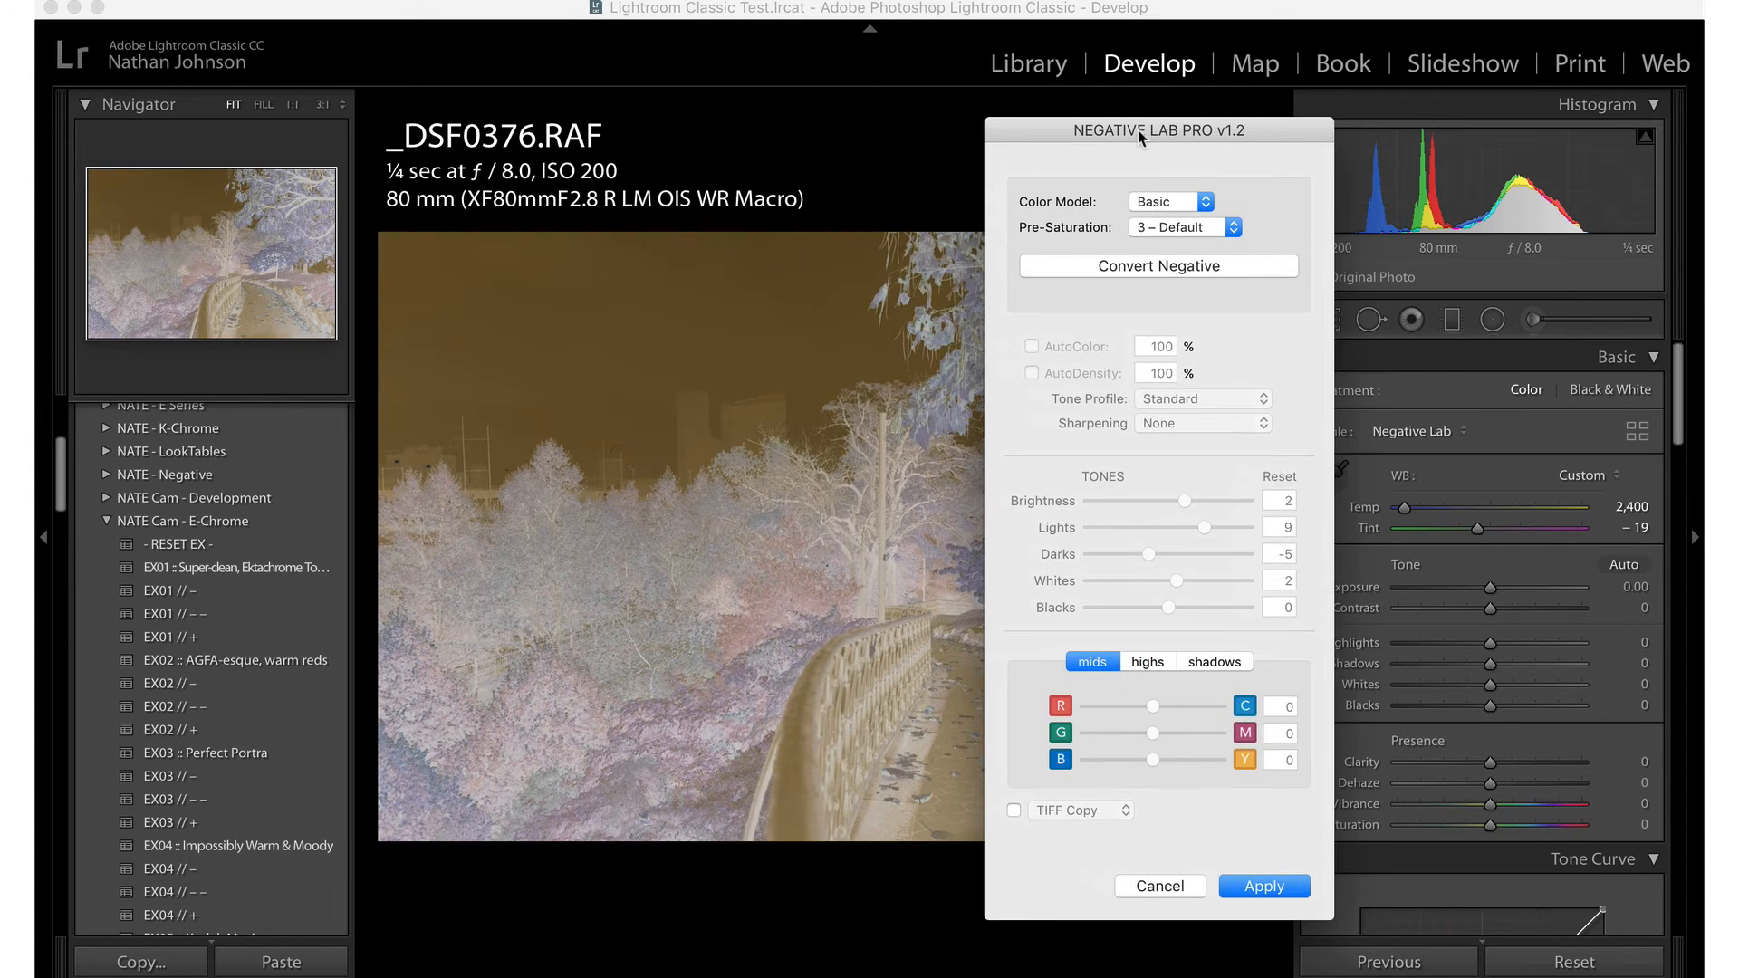
pyautogui.click(1176, 270)
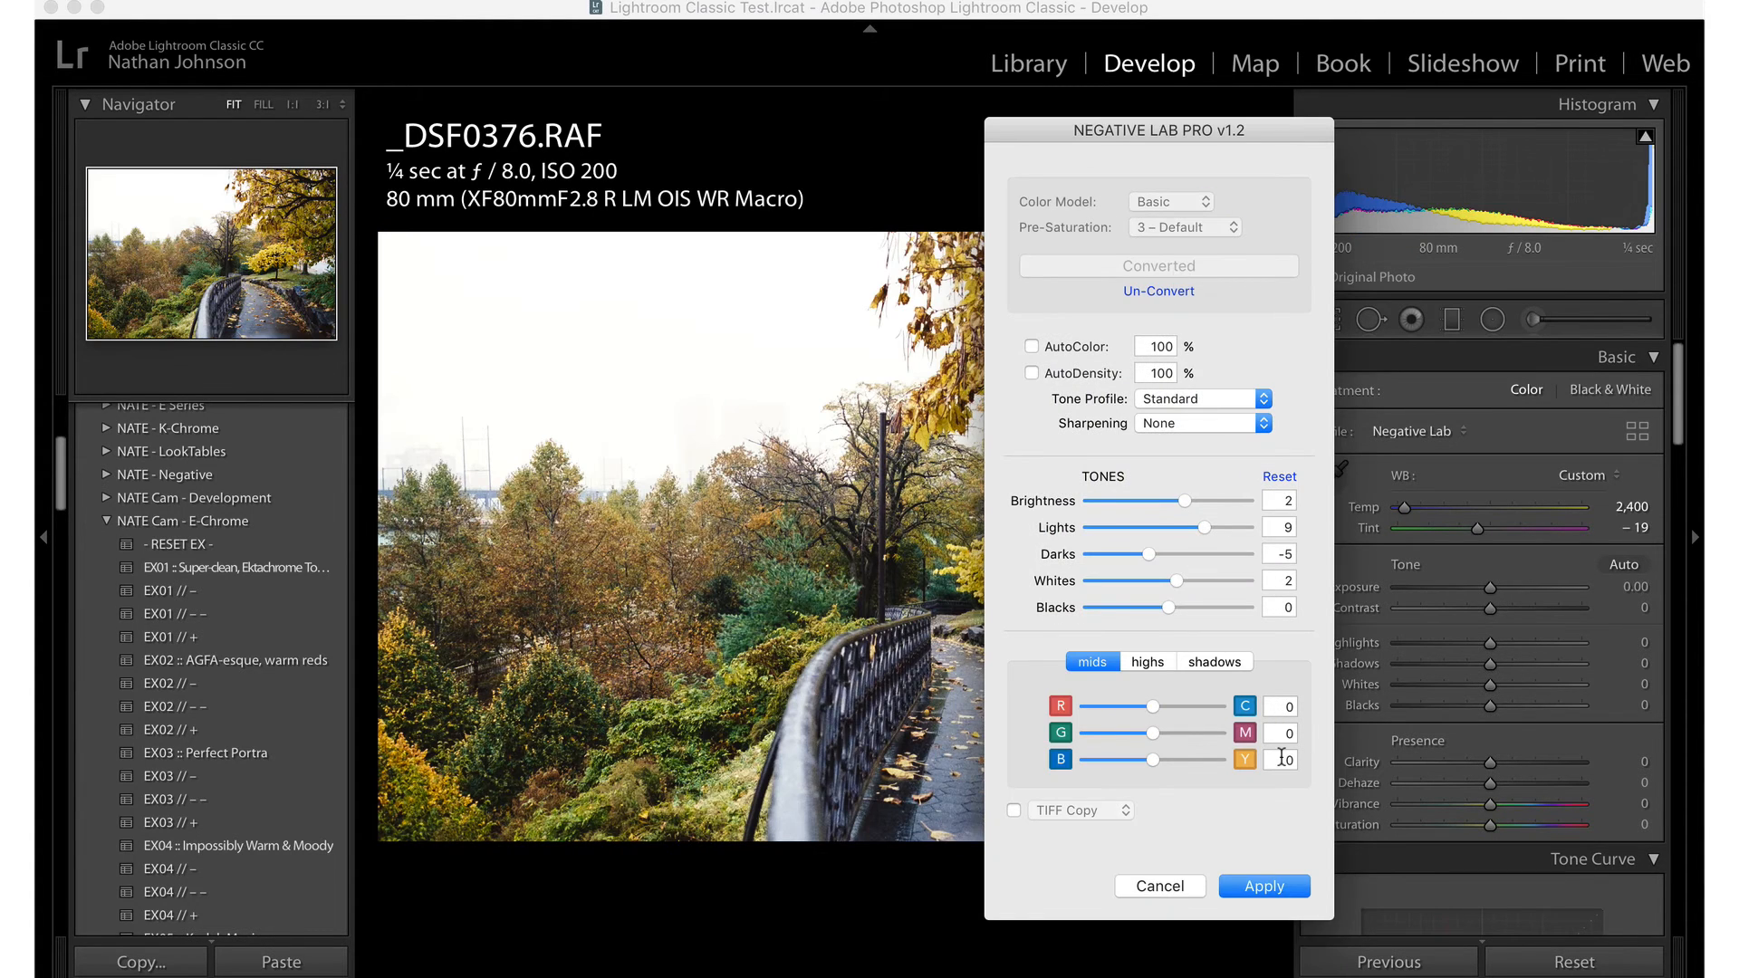
pyautogui.click(1287, 887)
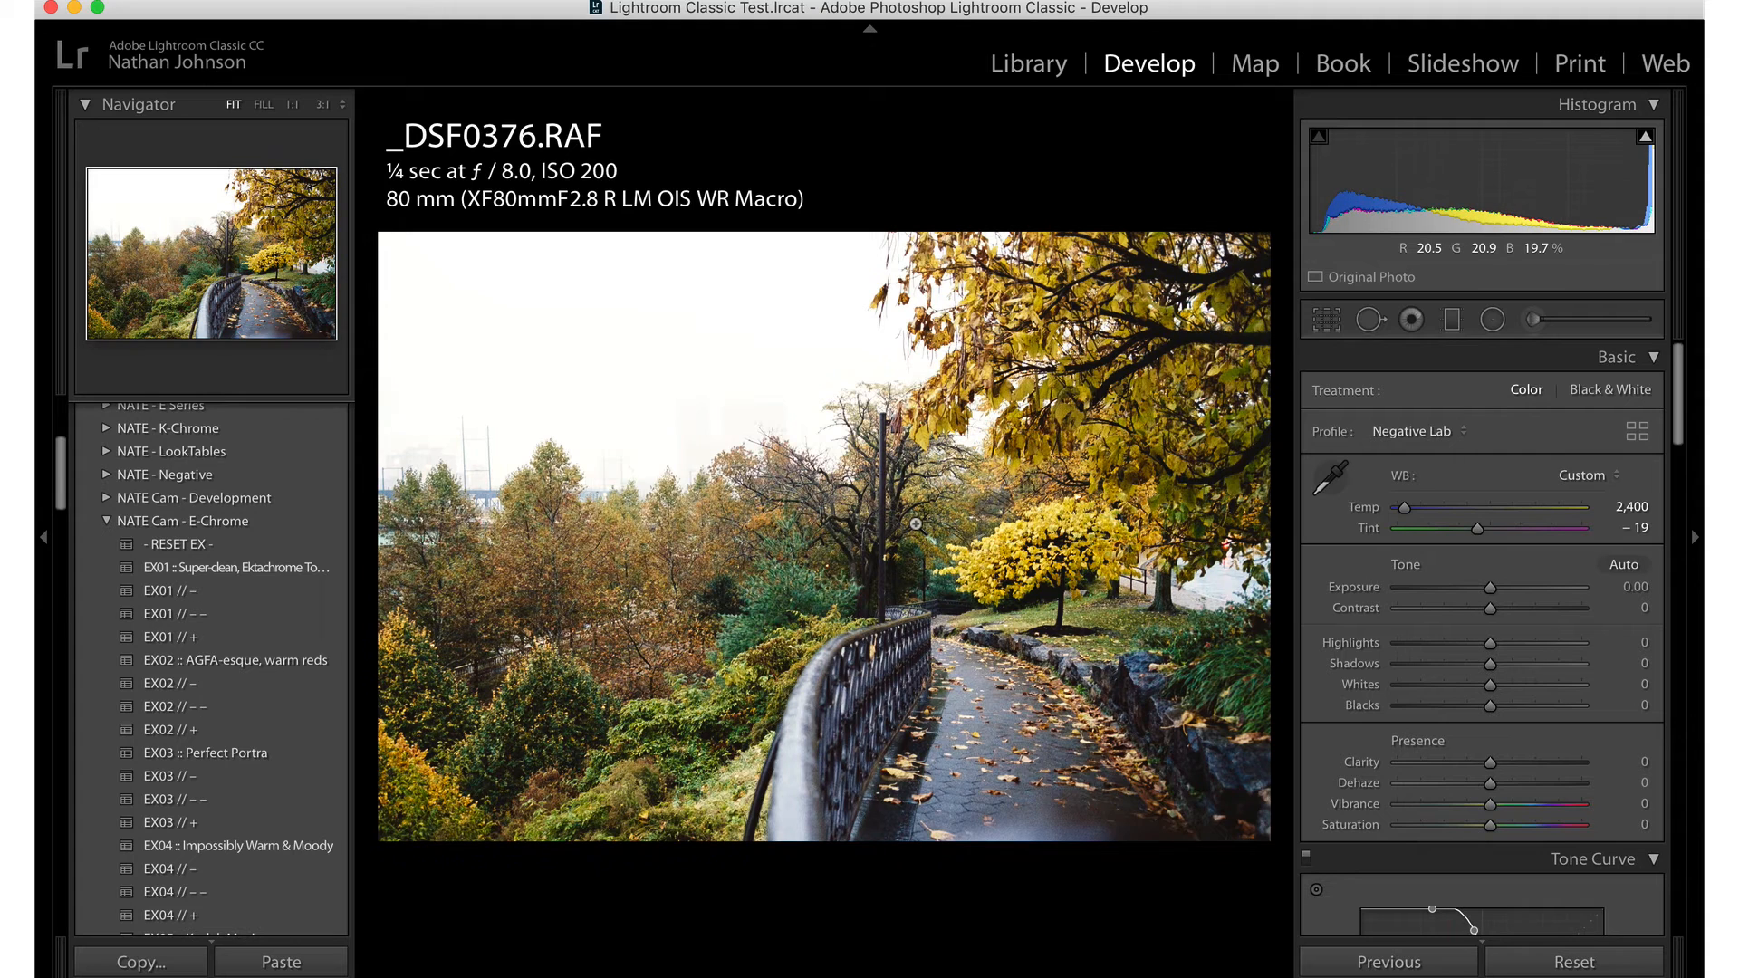
# Open the Frontier conversion of the autumn path photo in Negative Lab Pro and apply it with a JPEG copy
pyautogui.press('Right')
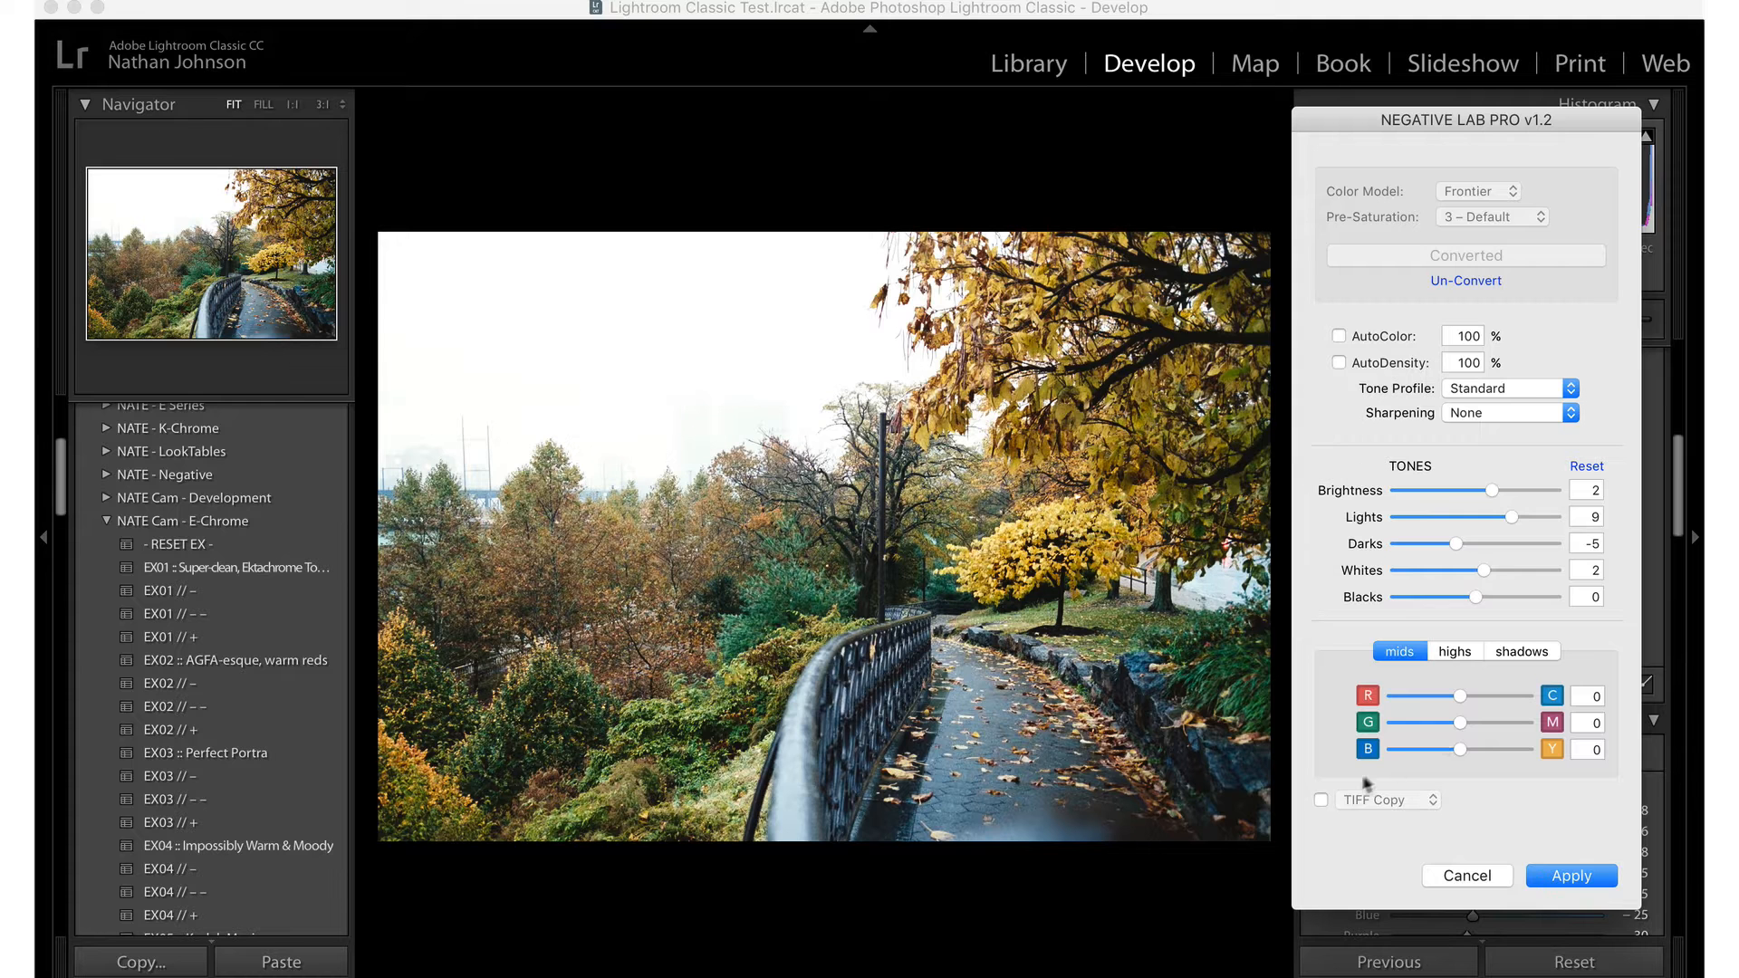
pyautogui.click(1322, 798)
pyautogui.click(1392, 804)
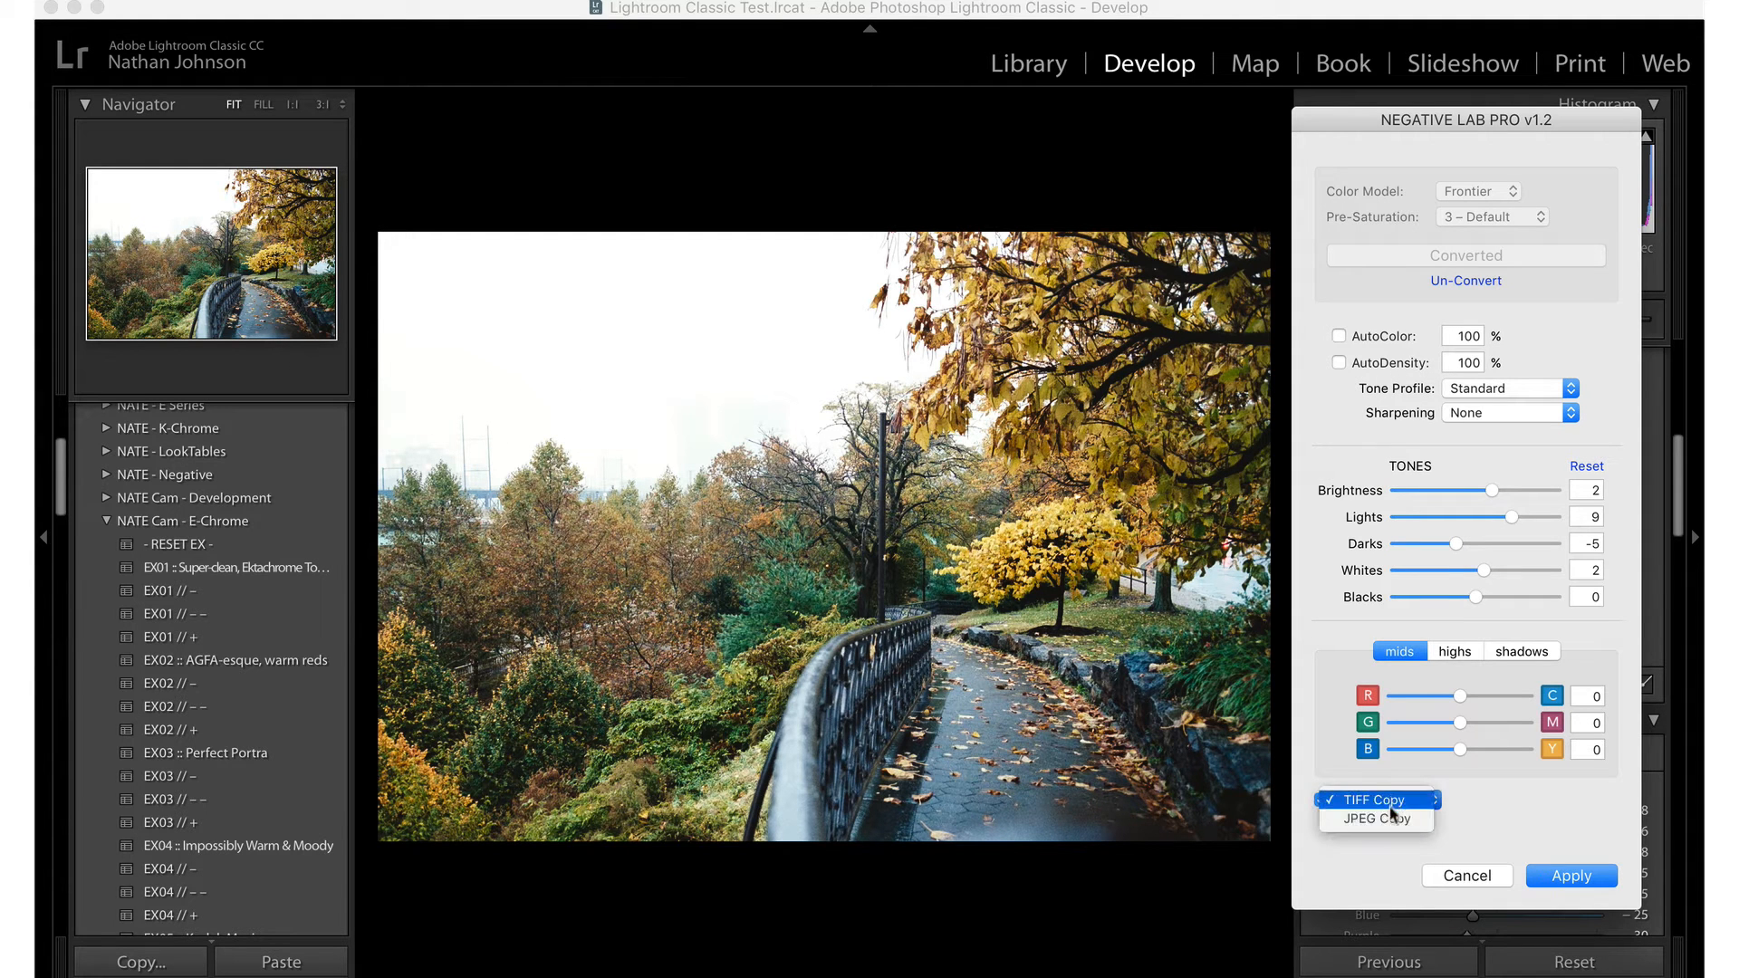
pyautogui.click(1374, 801)
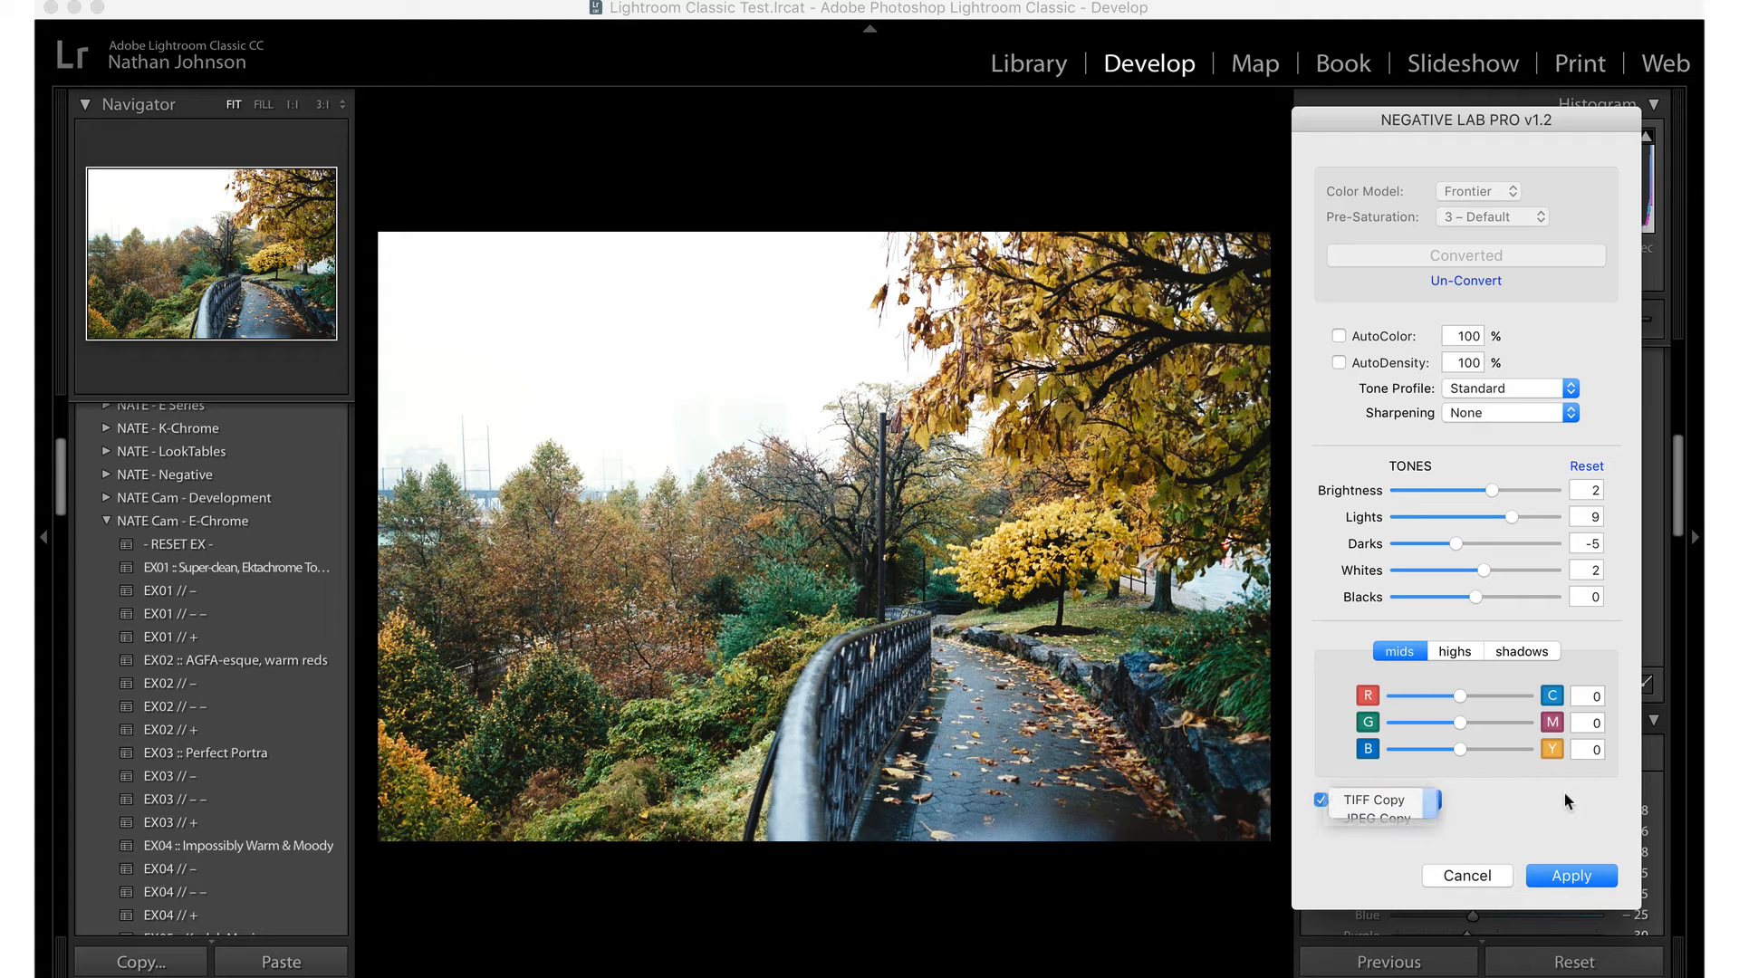
pyautogui.click(1373, 803)
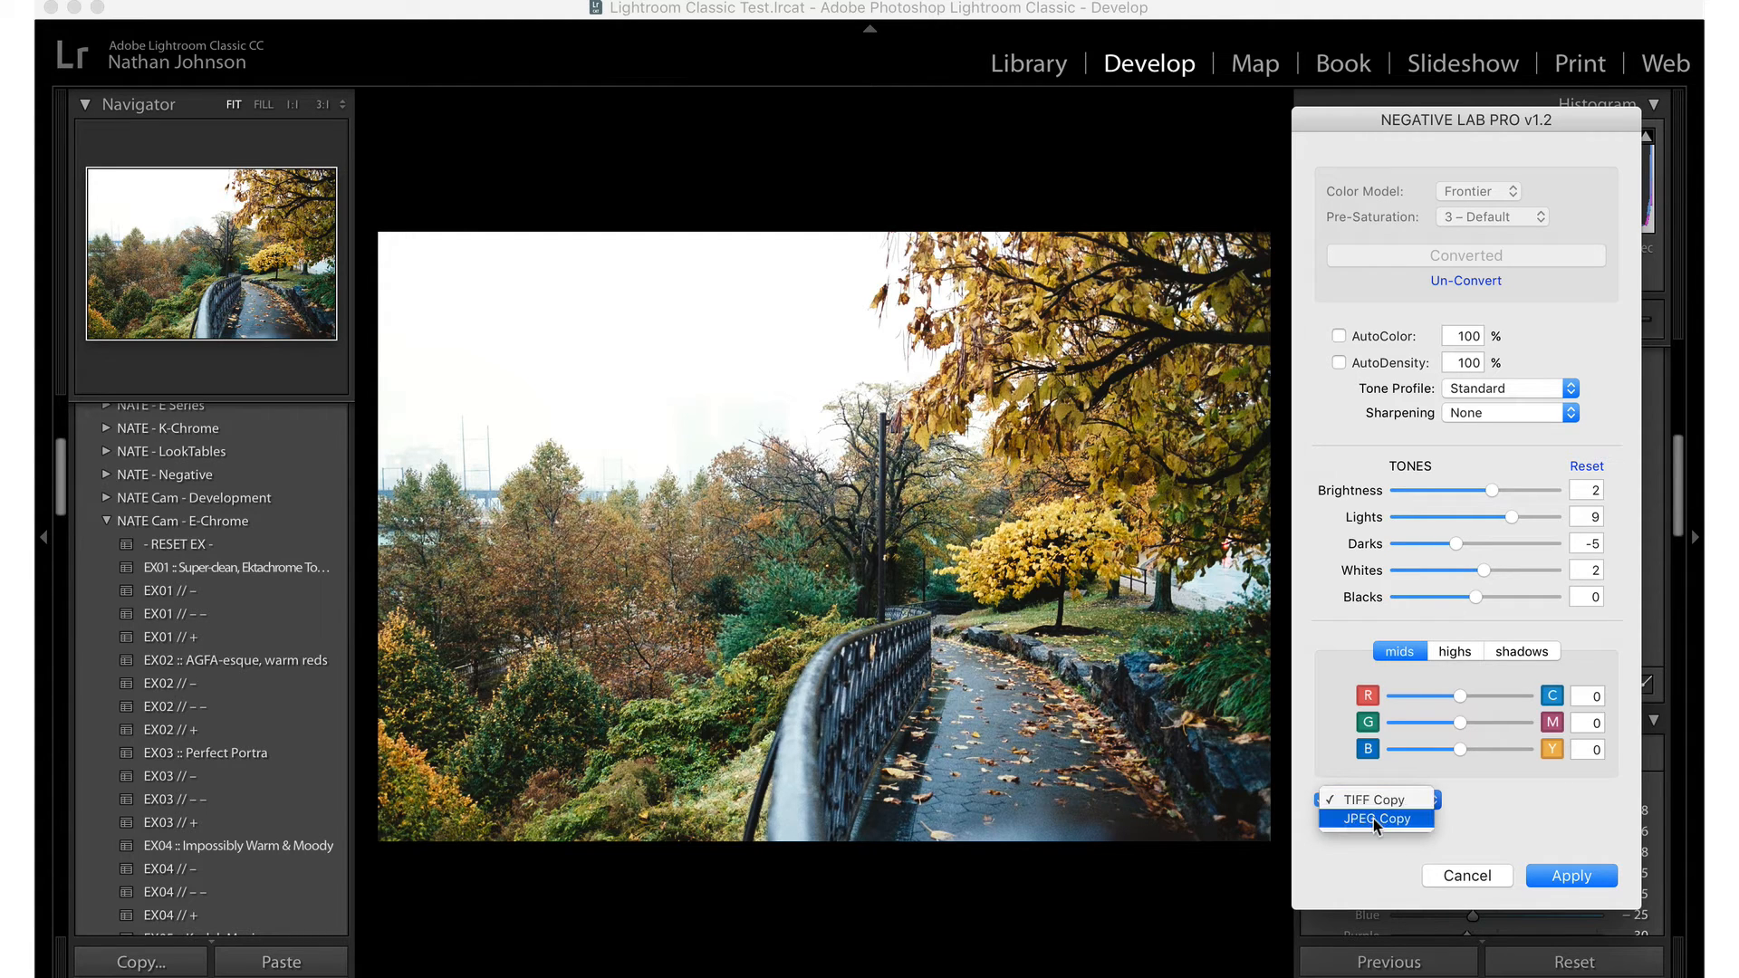
pyautogui.click(1373, 819)
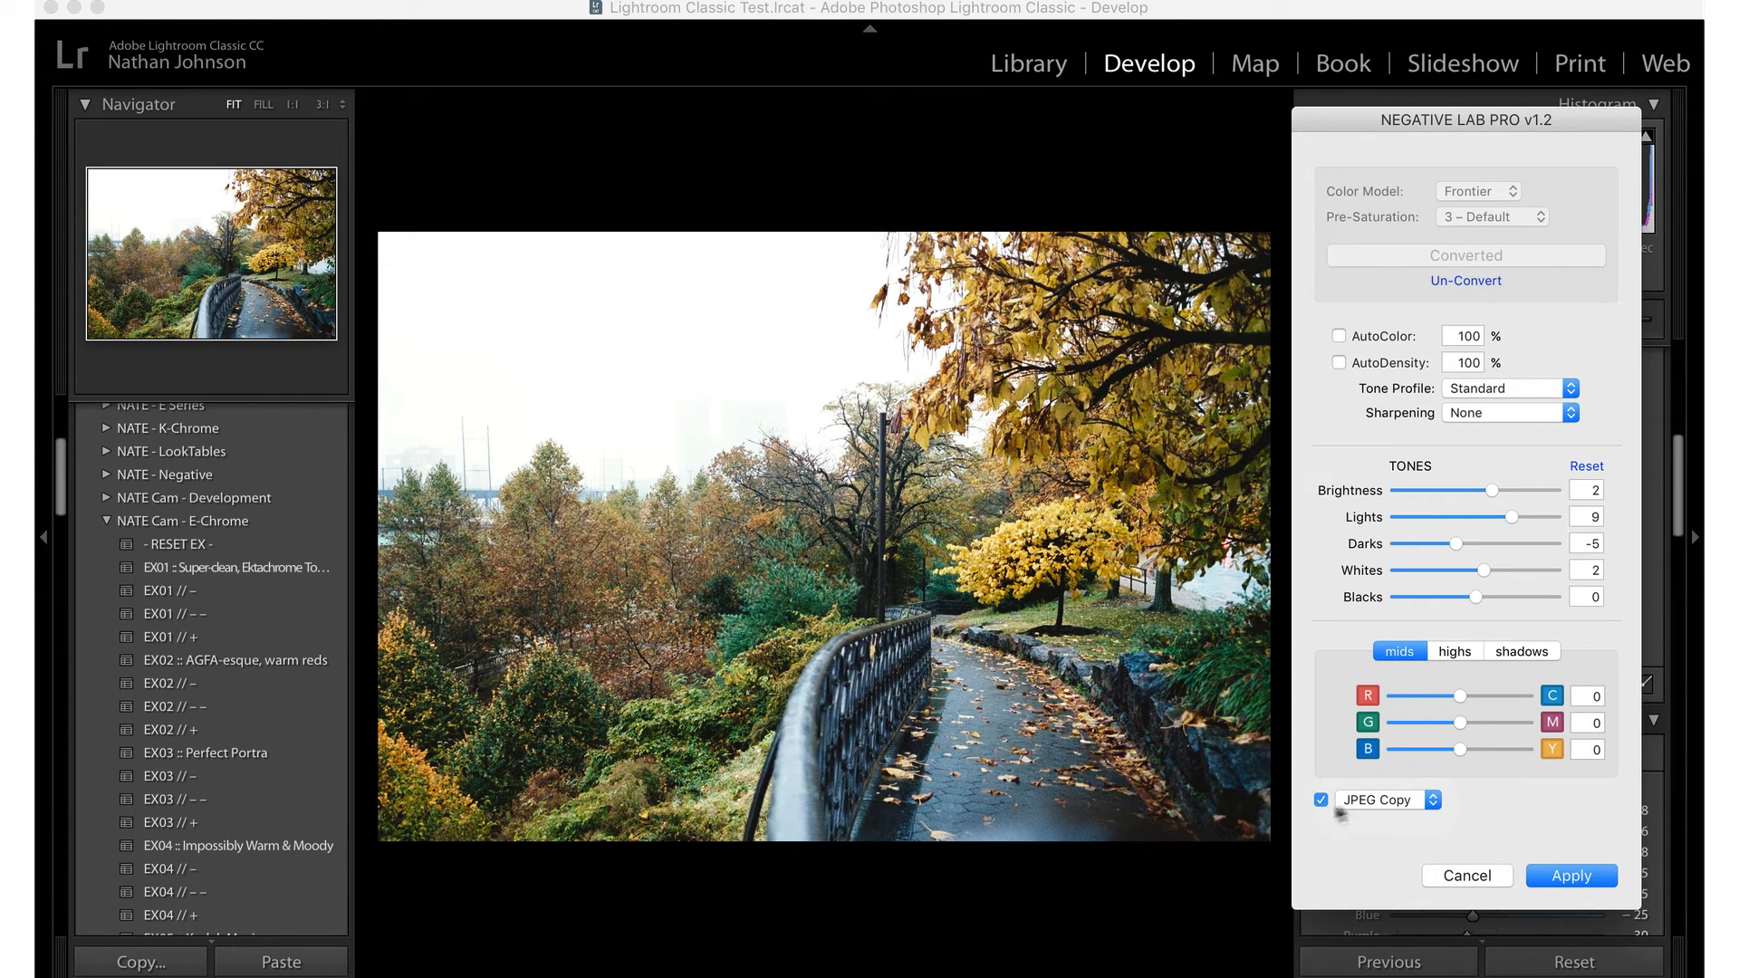
pyautogui.click(1572, 877)
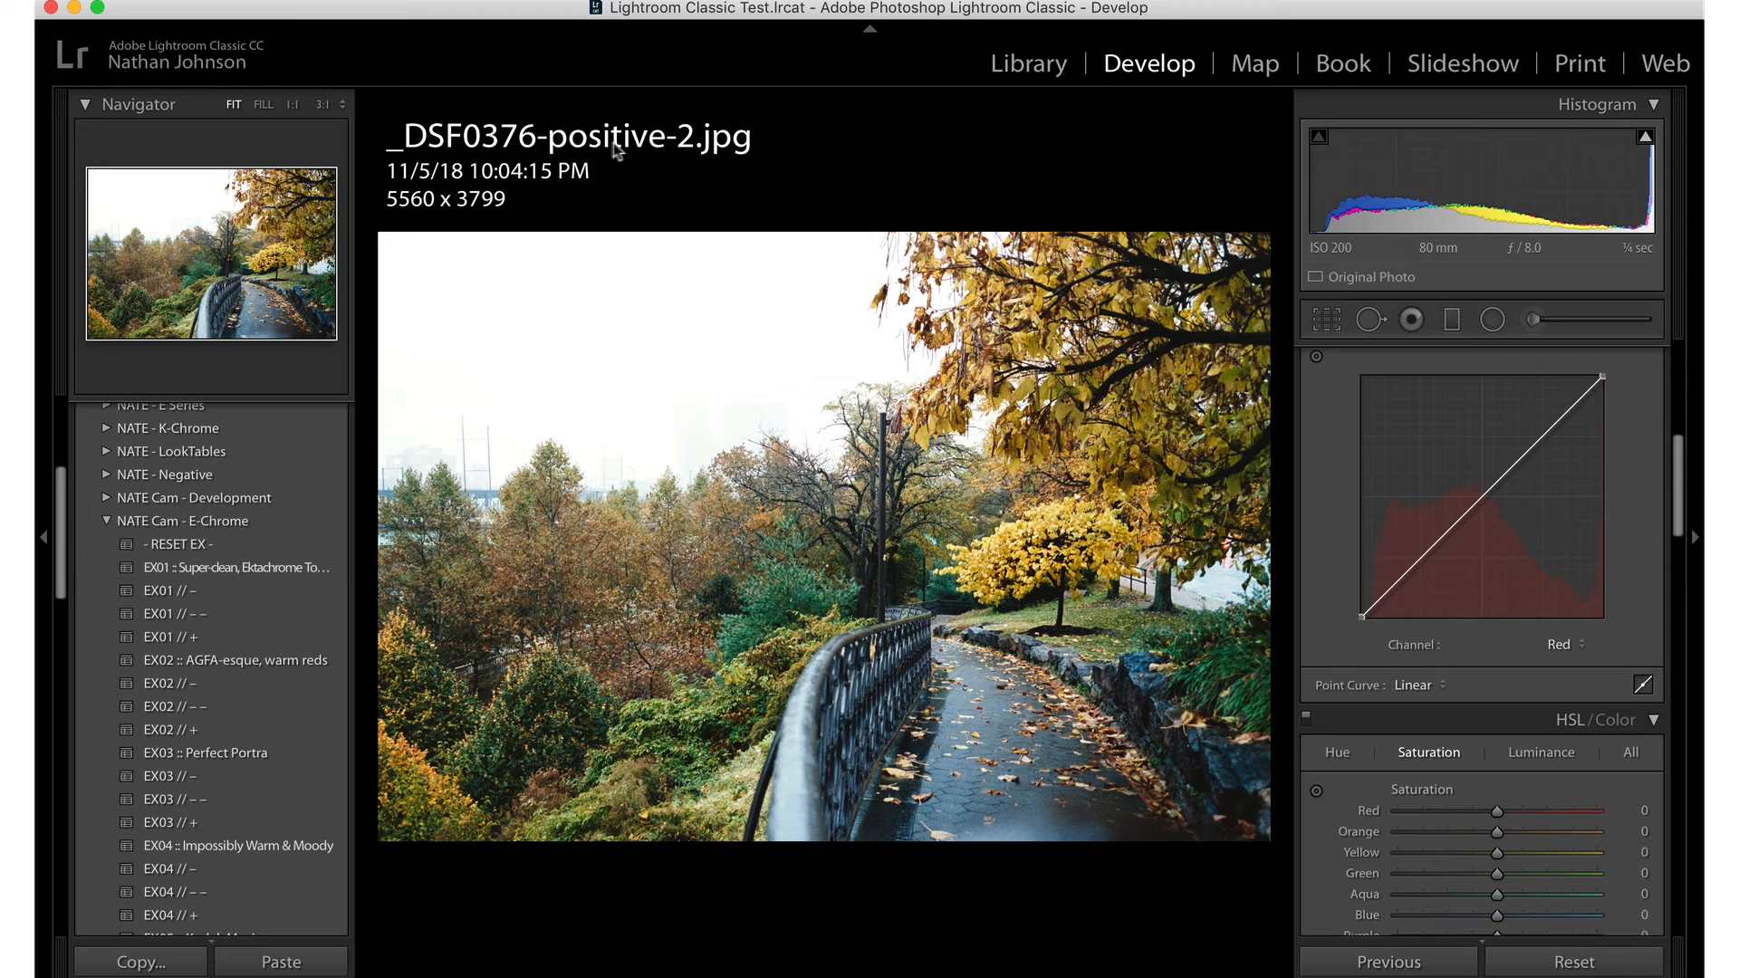
# Try shifting the leaf colors in the positive JPEG with targeted hue adjustments of Orange -4, Yellow -46 and Green -10
pyautogui.press('i')
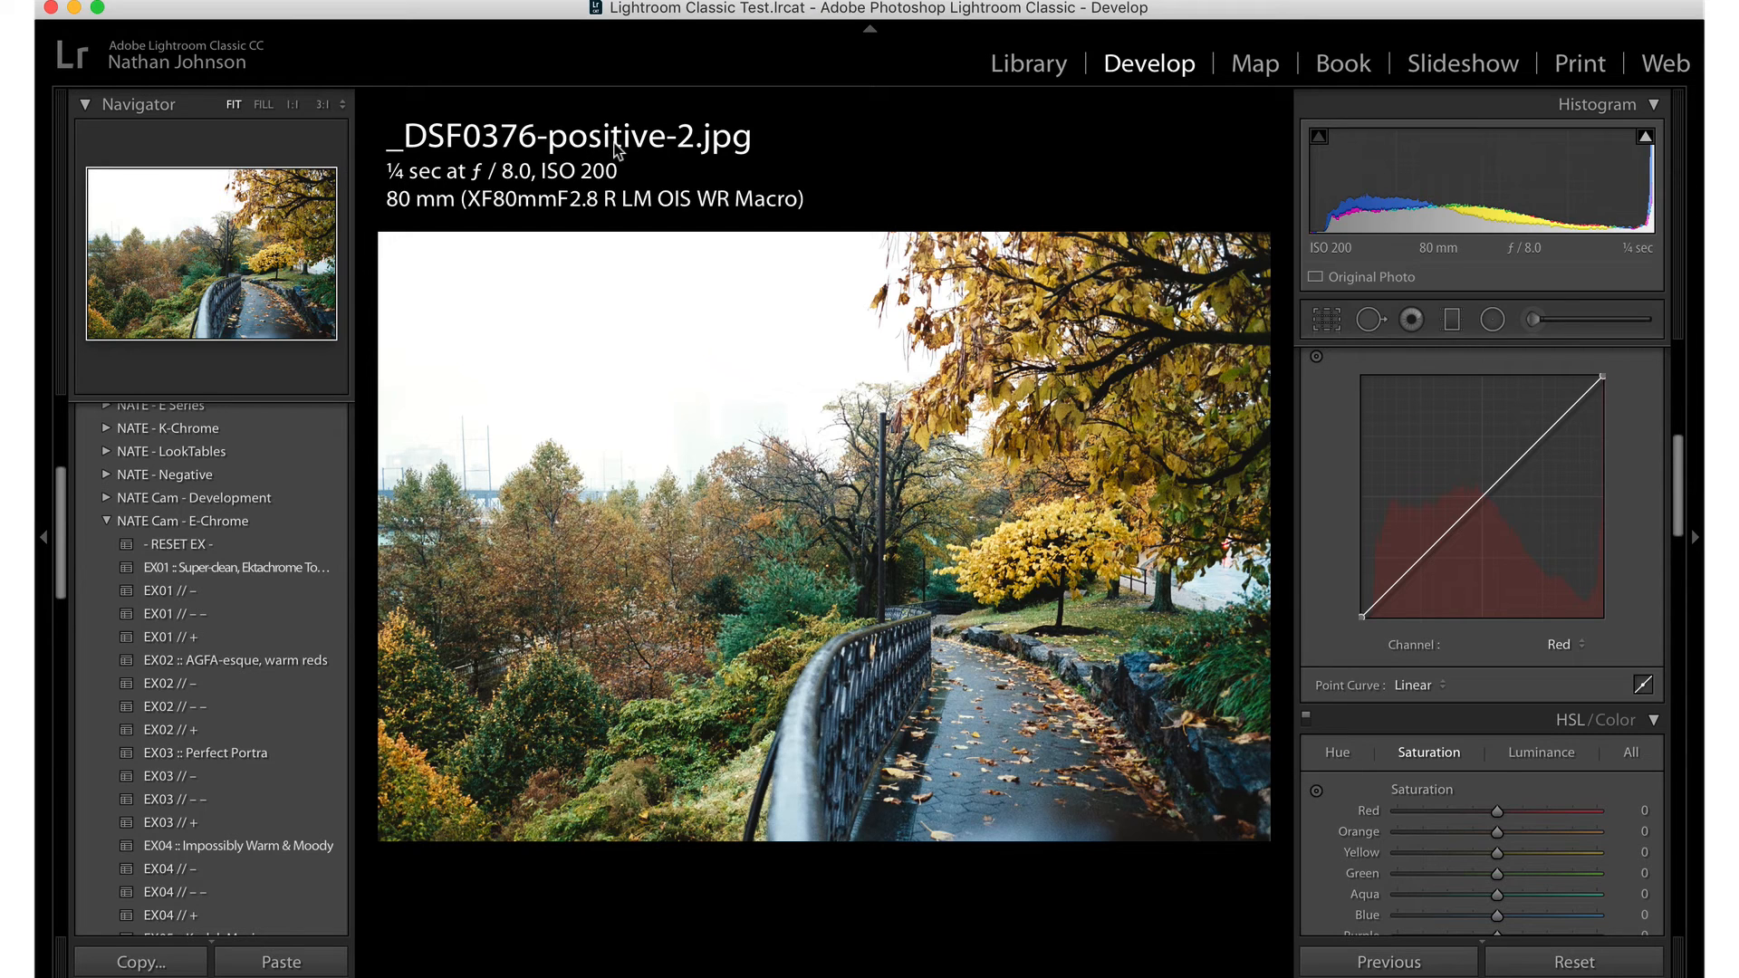
pyautogui.click(1338, 752)
pyautogui.scroll(-1, 1318, 806)
pyautogui.click(1316, 751)
pyautogui.moveTo(1065, 412); pyautogui.dragTo(1064, 516)
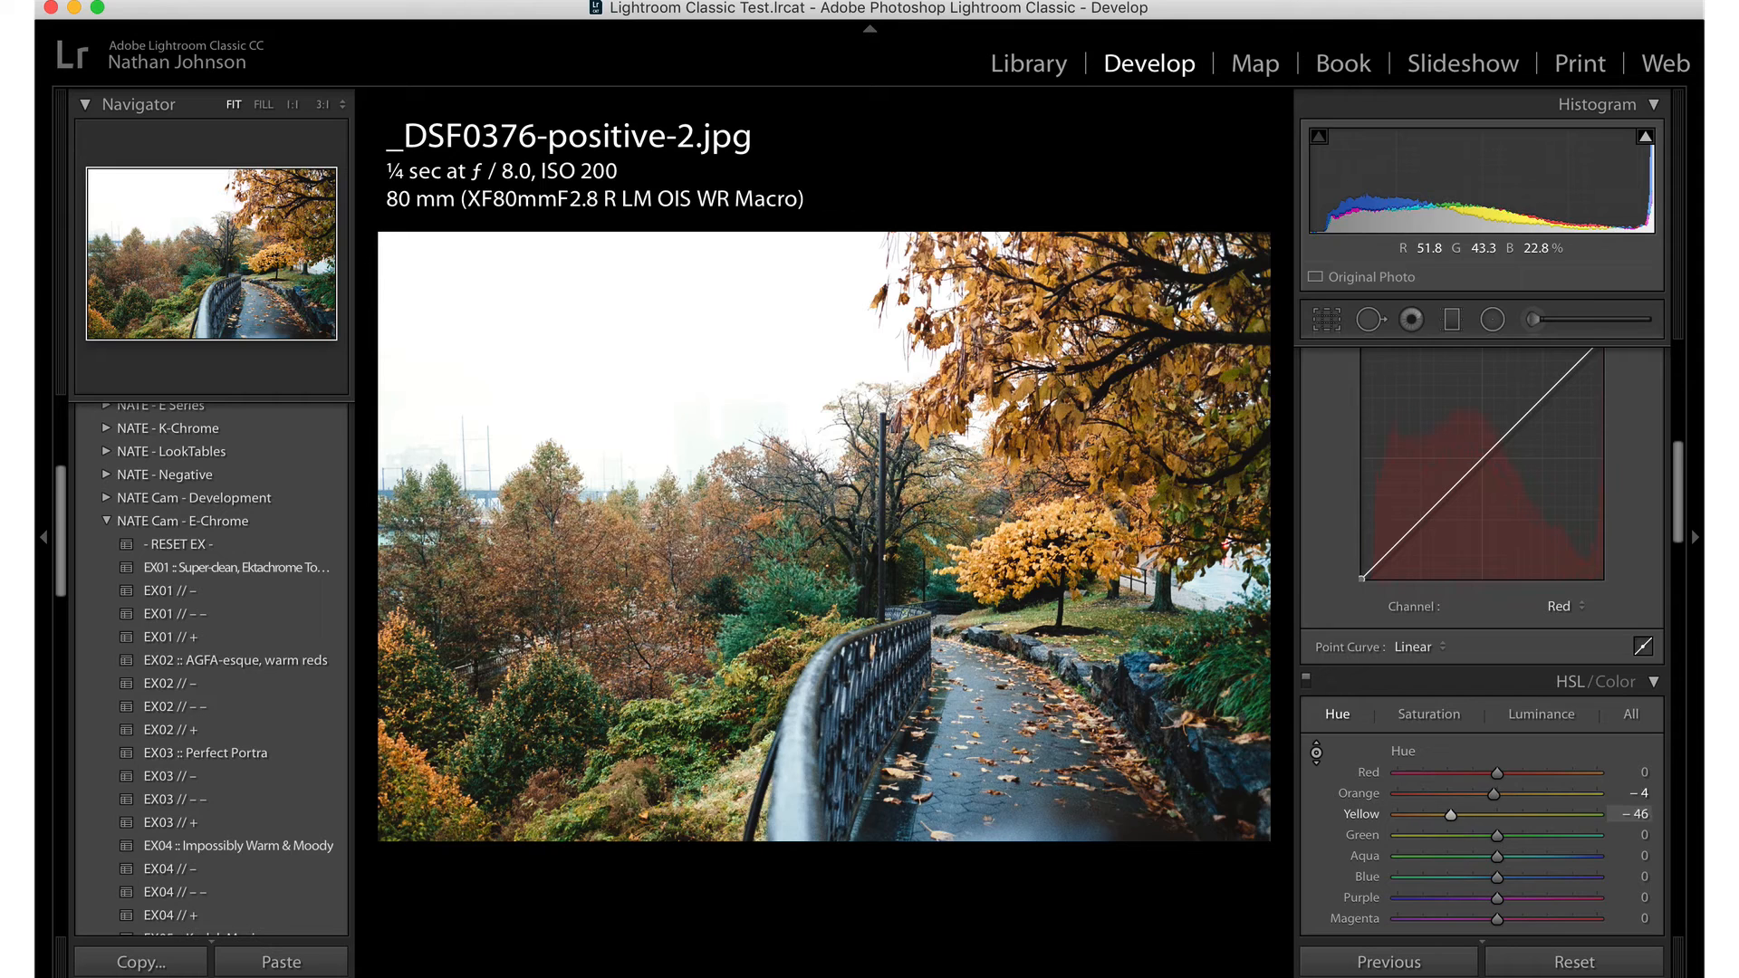
pyautogui.moveTo(1198, 644); pyautogui.dragTo(1198, 656)
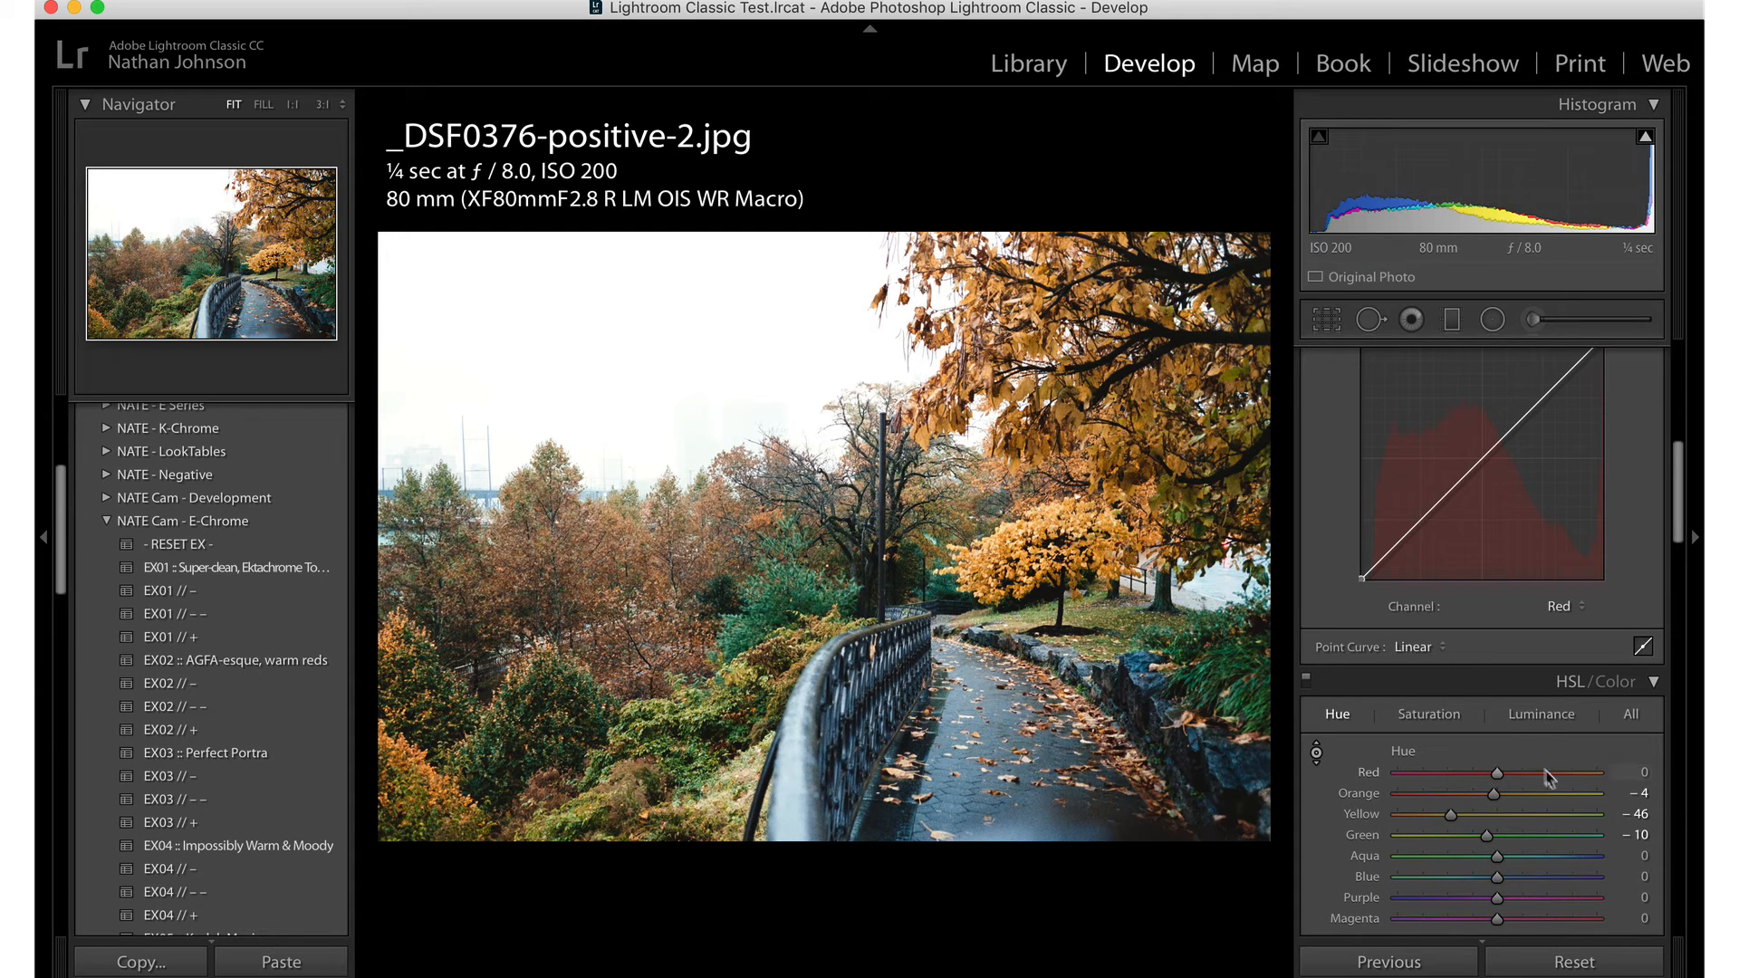
# Reset the Orange, Yellow, Green and Aqua hues of the positive JPEG to 0
pyautogui.click(1456, 814)
pyautogui.doubleClick(1459, 816)
pyautogui.doubleClick(1486, 835)
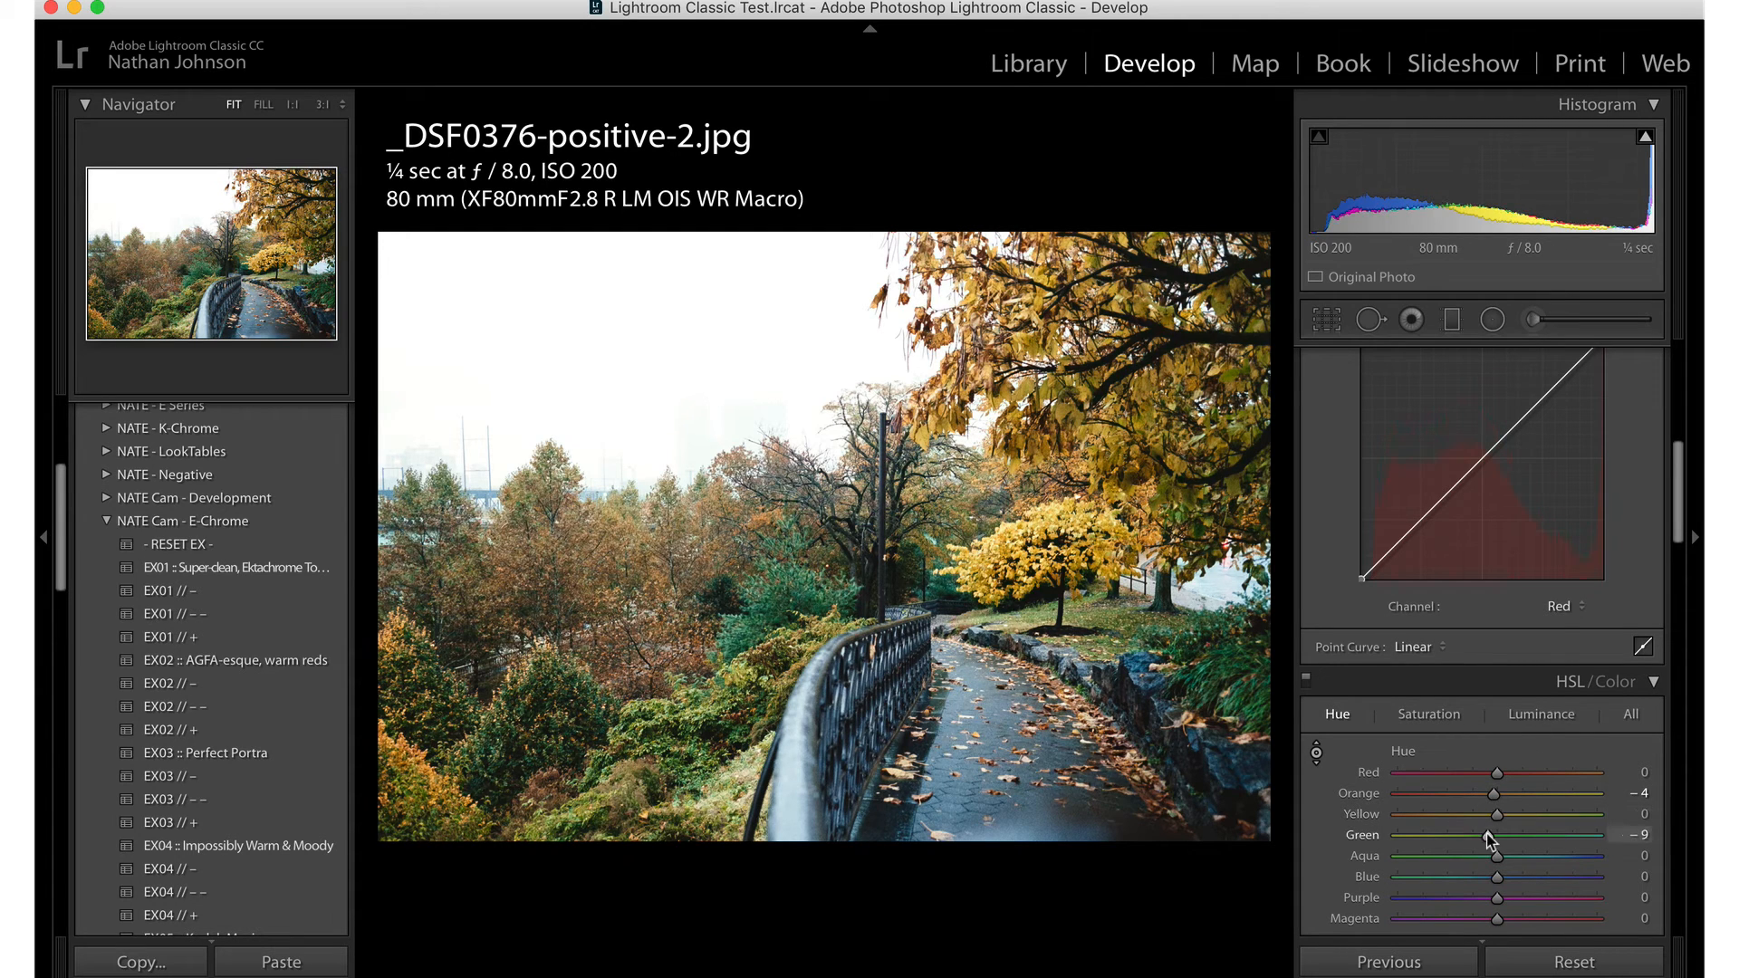
pyautogui.click(1489, 855)
pyautogui.doubleClick(1489, 855)
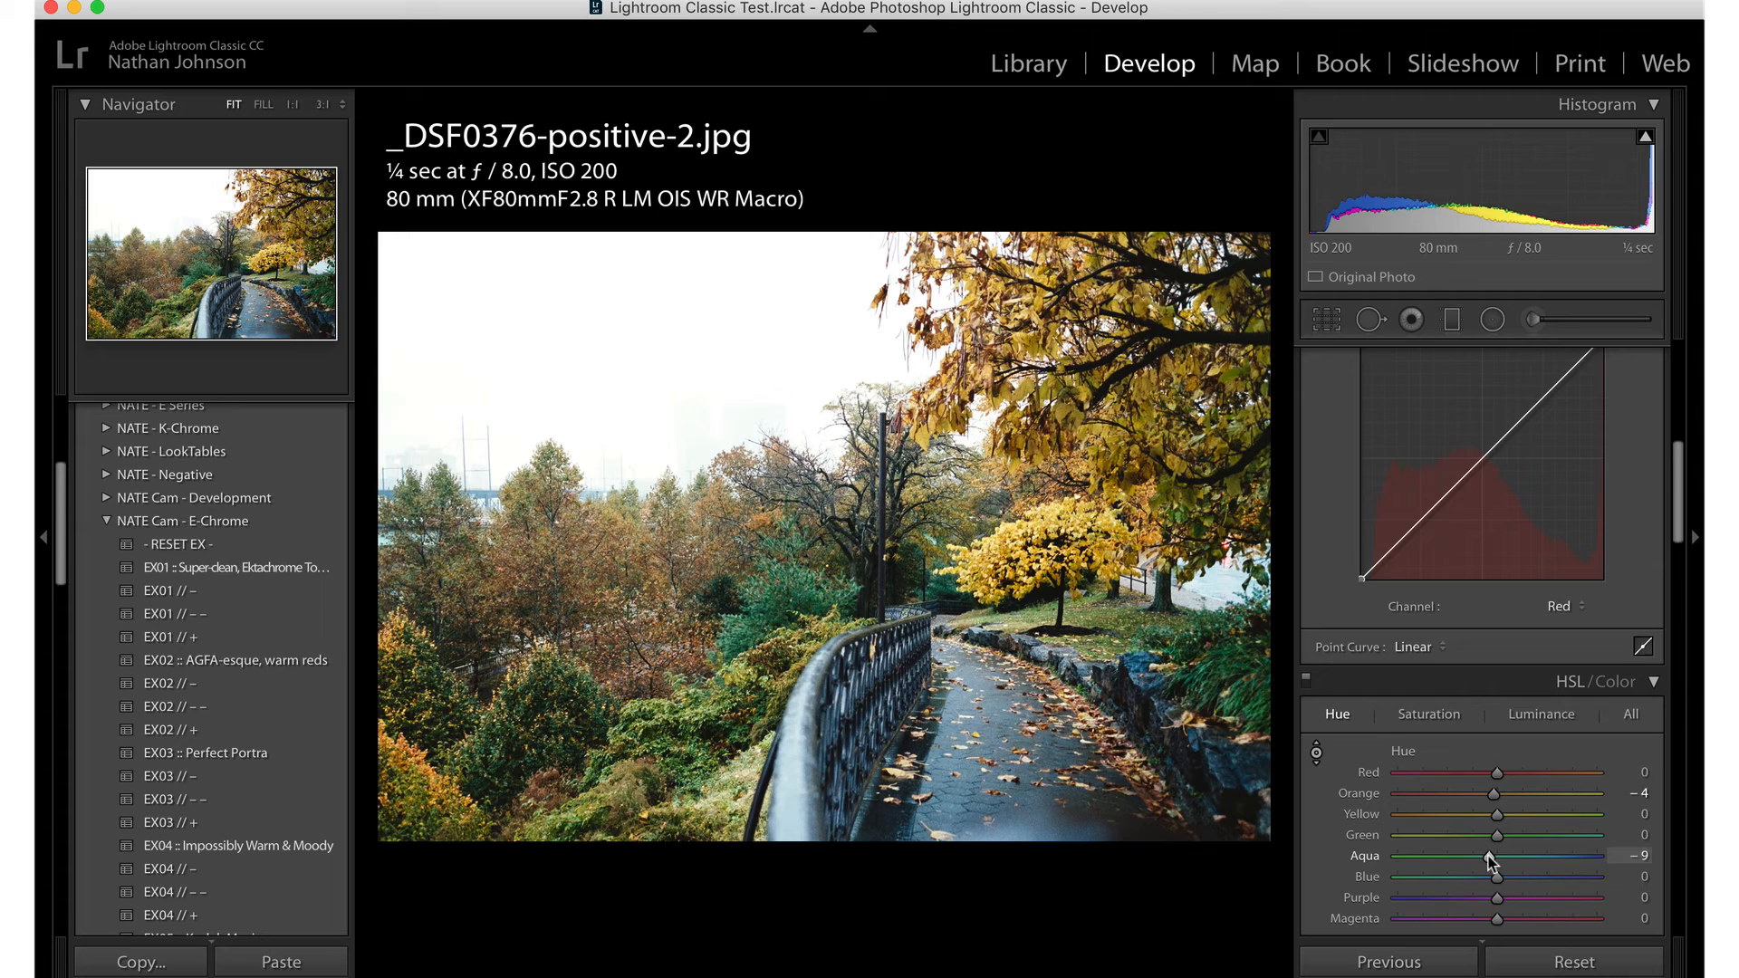
pyautogui.doubleClick(1492, 793)
pyautogui.scroll(-3, 1545, 860)
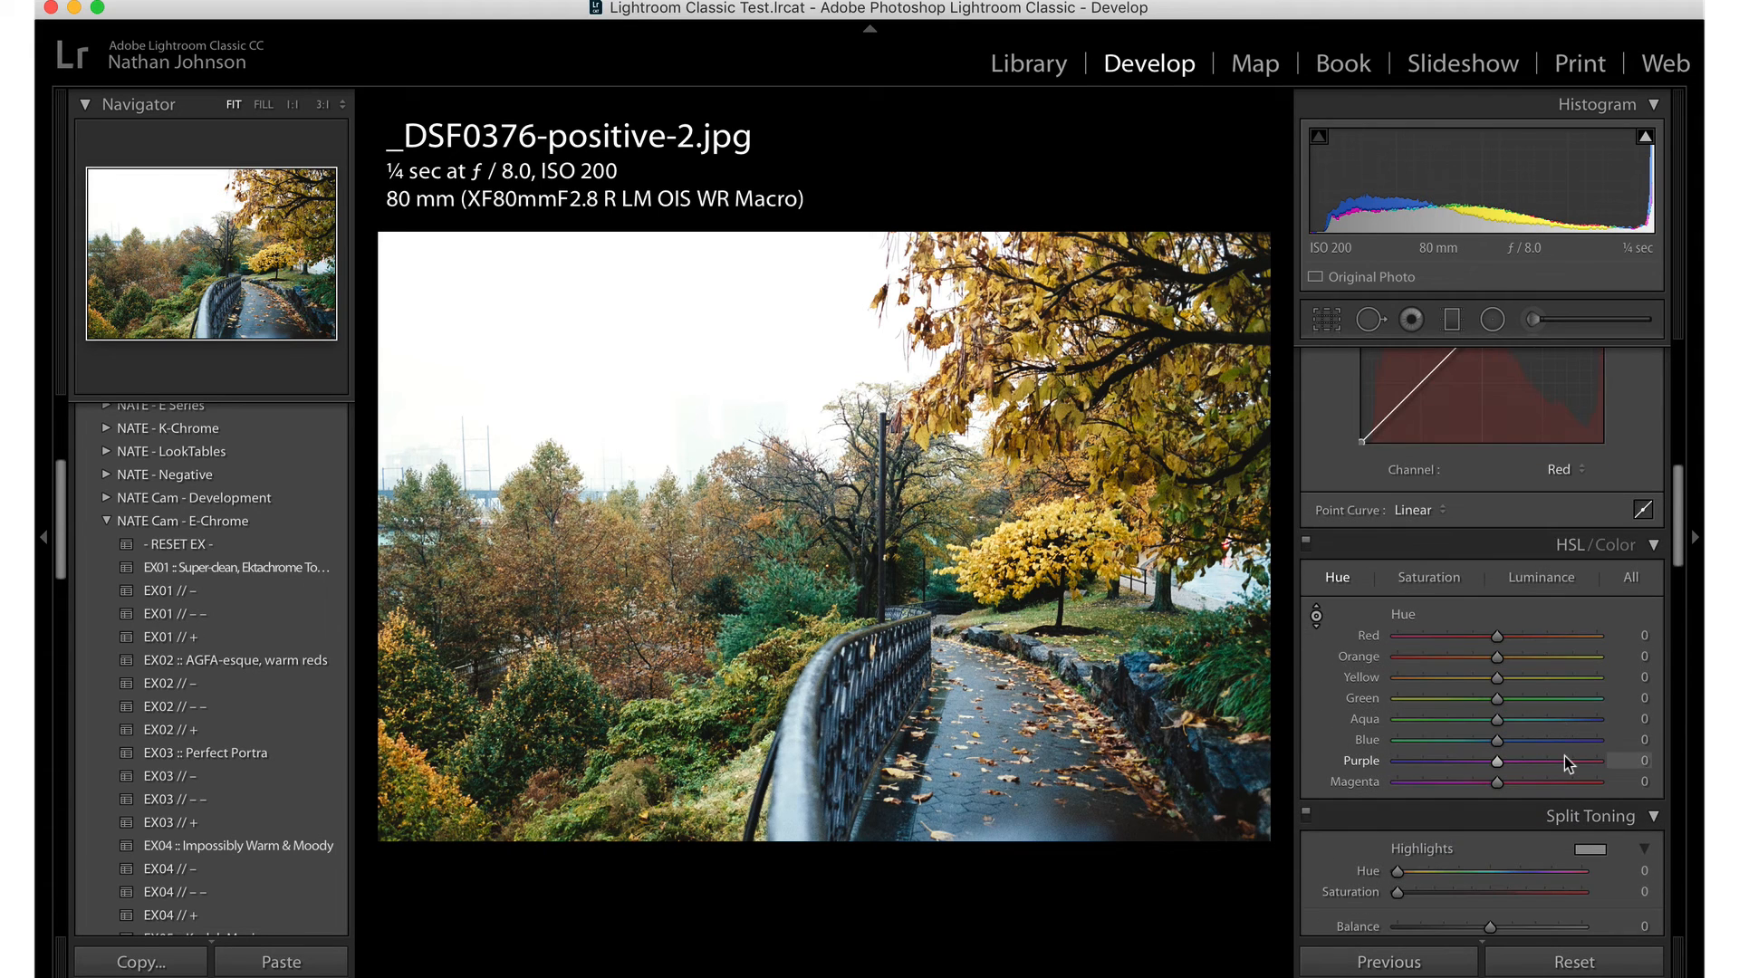
pyautogui.scroll(5, 1353, 531)
pyautogui.scroll(2, 1354, 531)
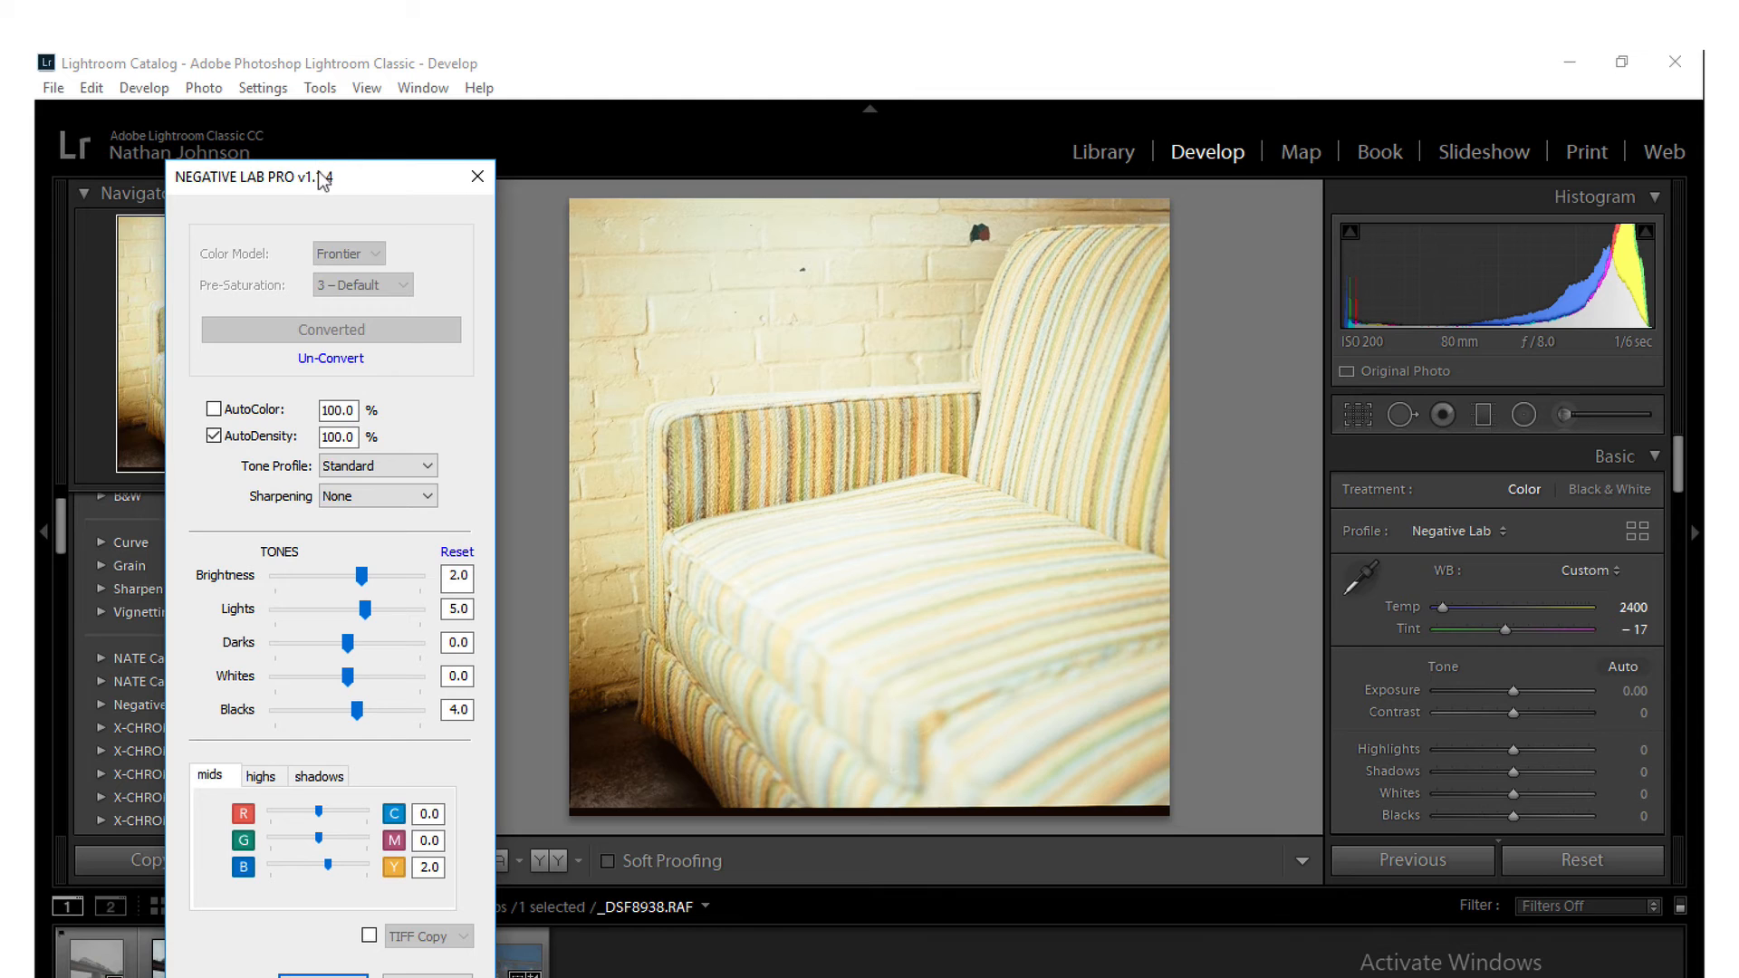
# Set the Blacks of the striped couch photo to -8 in Negative Lab Pro and apply the change
pyautogui.moveTo(362, 707); pyautogui.dragTo(333, 709)
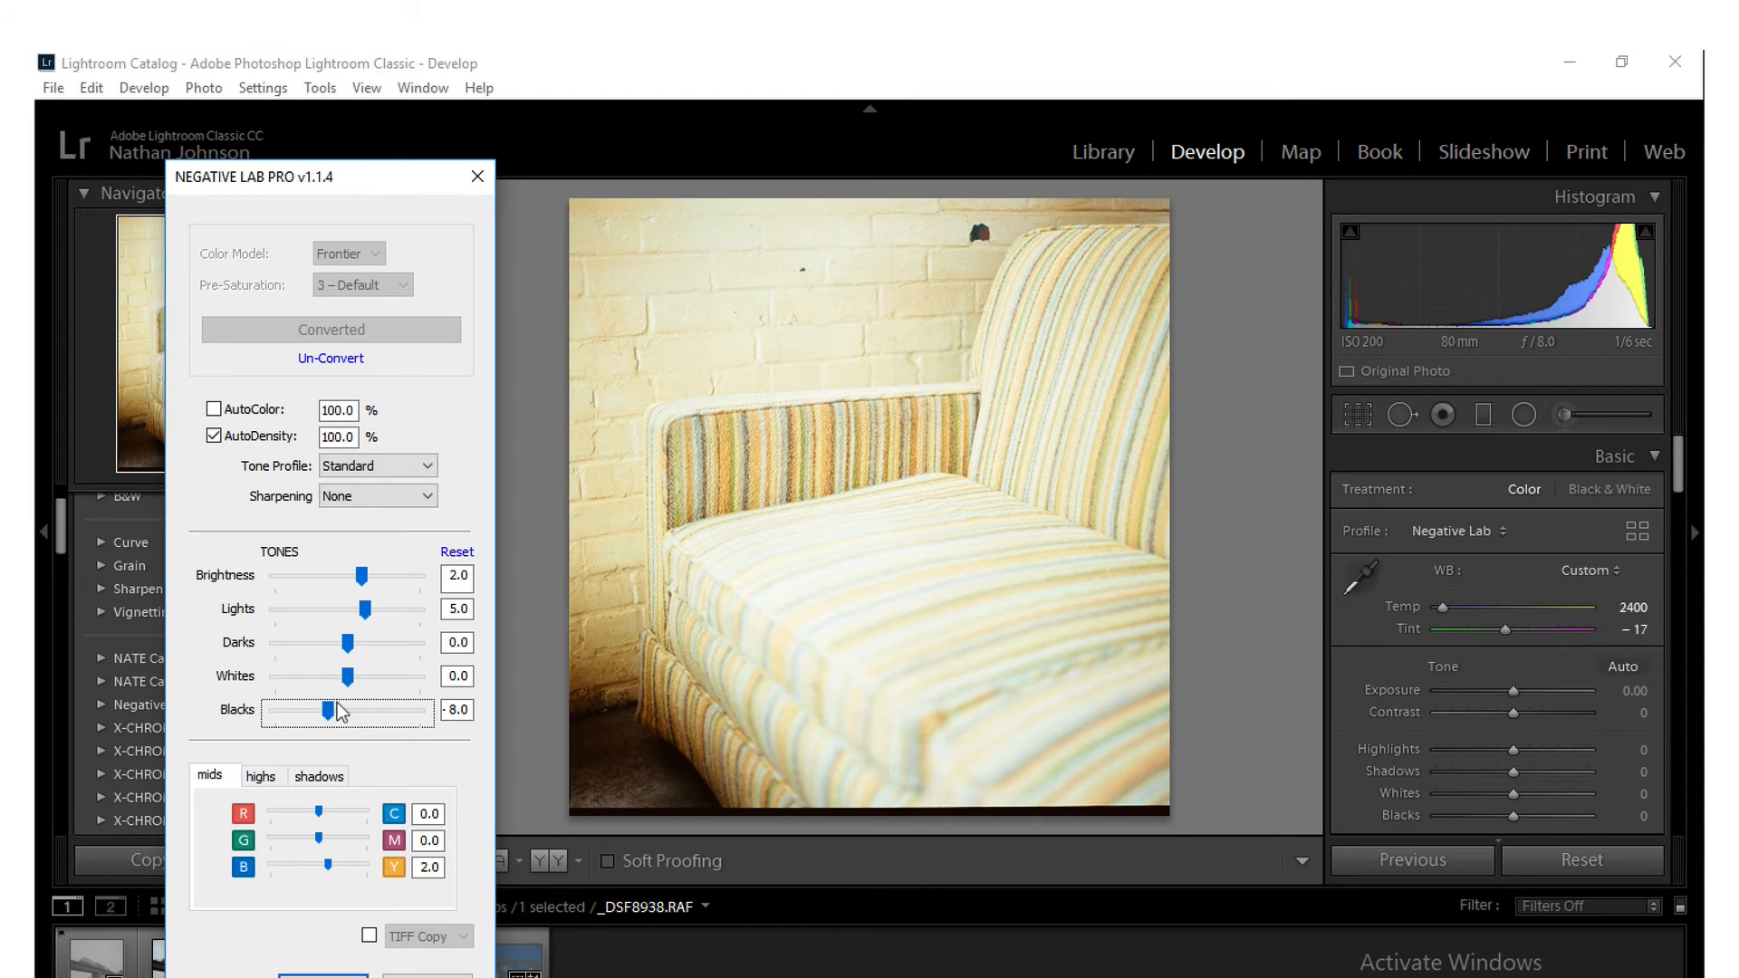
pyautogui.click(327, 866)
pyautogui.click(321, 974)
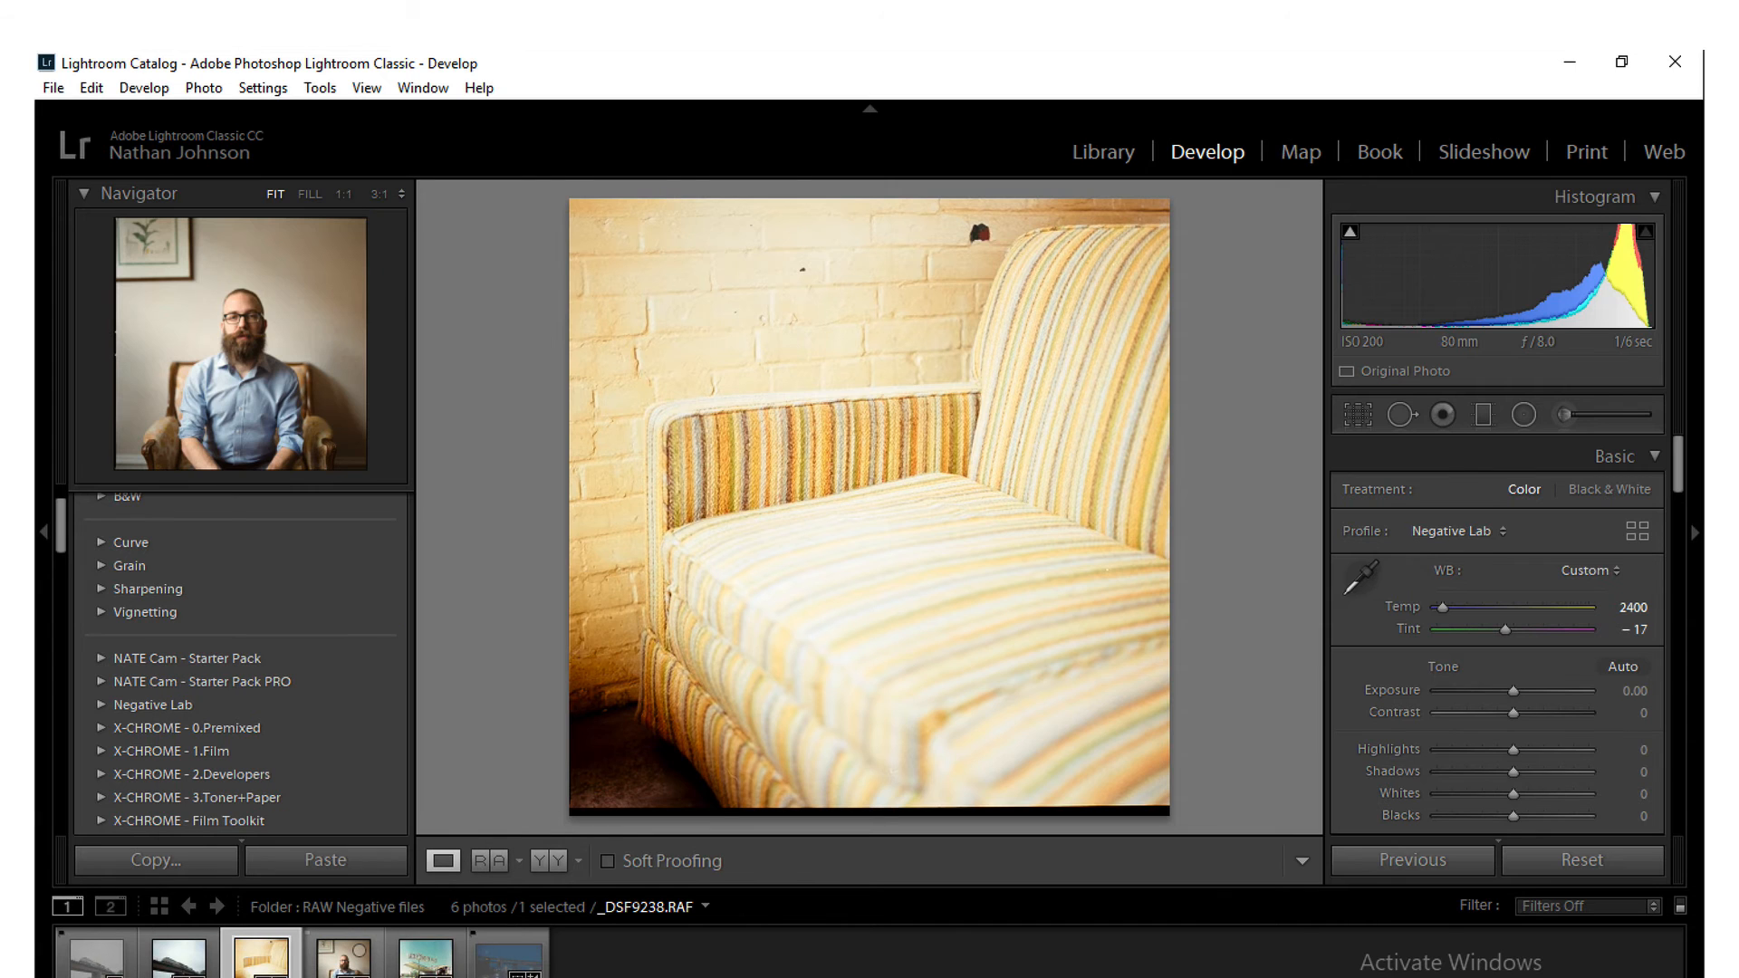
# Reopen the striped couch photo in Negative Lab Pro using keyboard access
pyautogui.hotkey('alt', 'f')
pyautogui.press('u')
pyautogui.press('n')
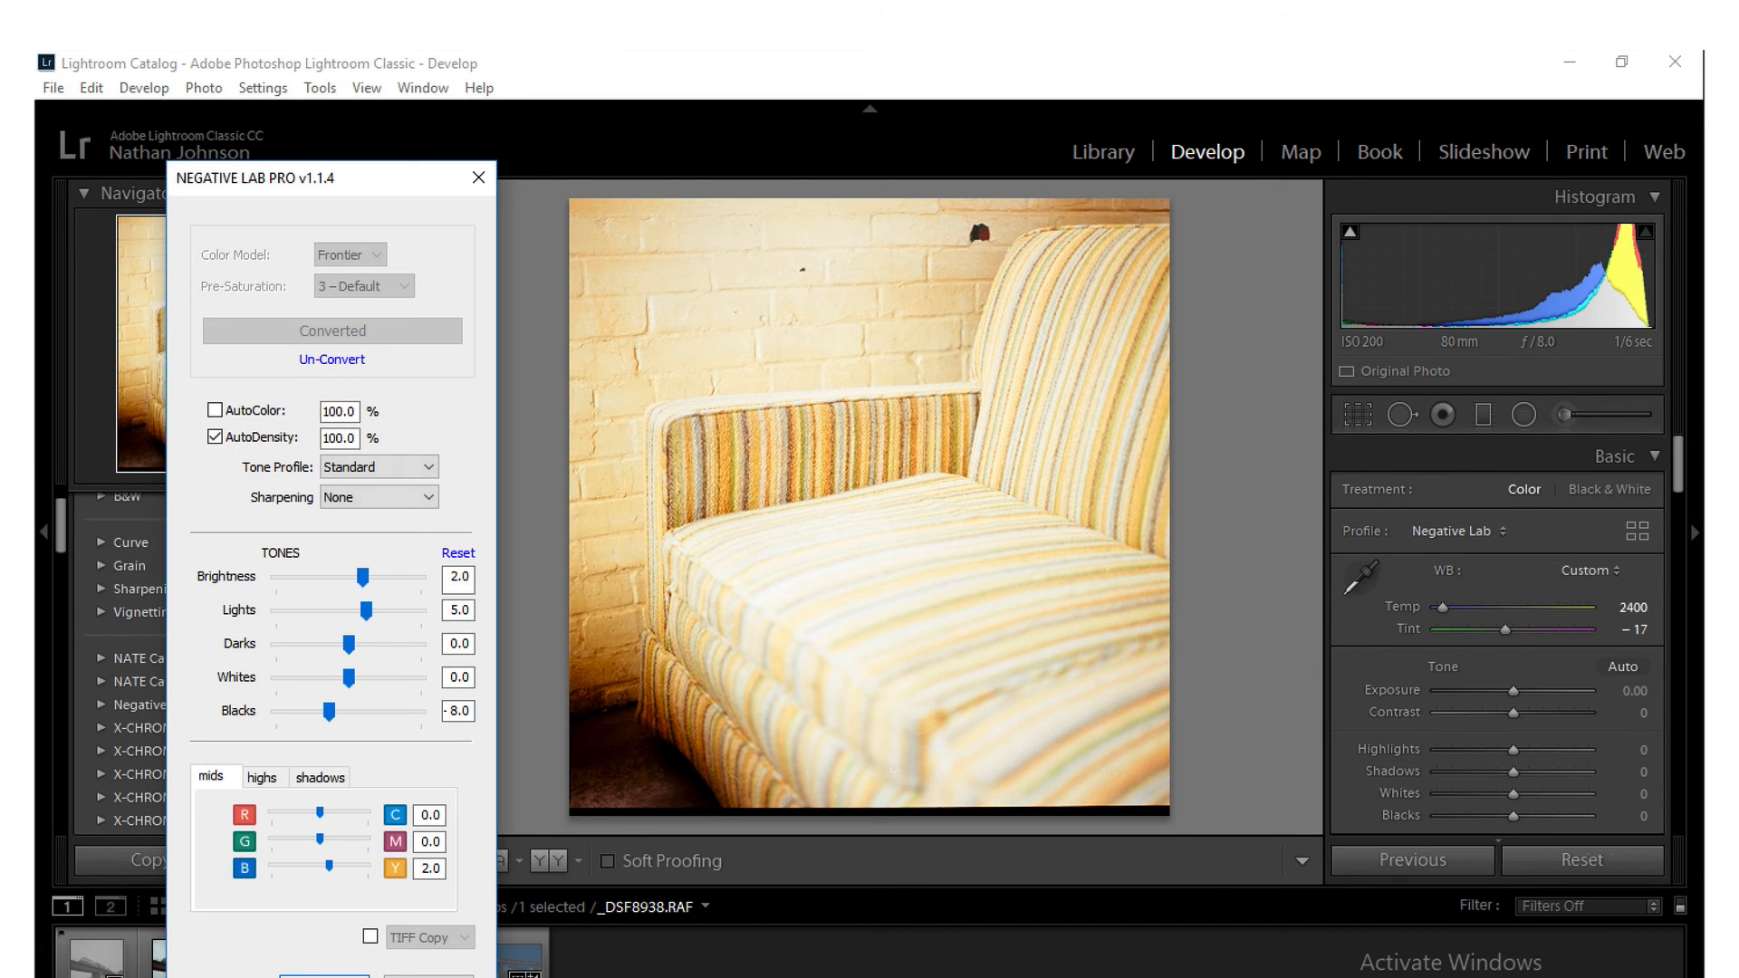